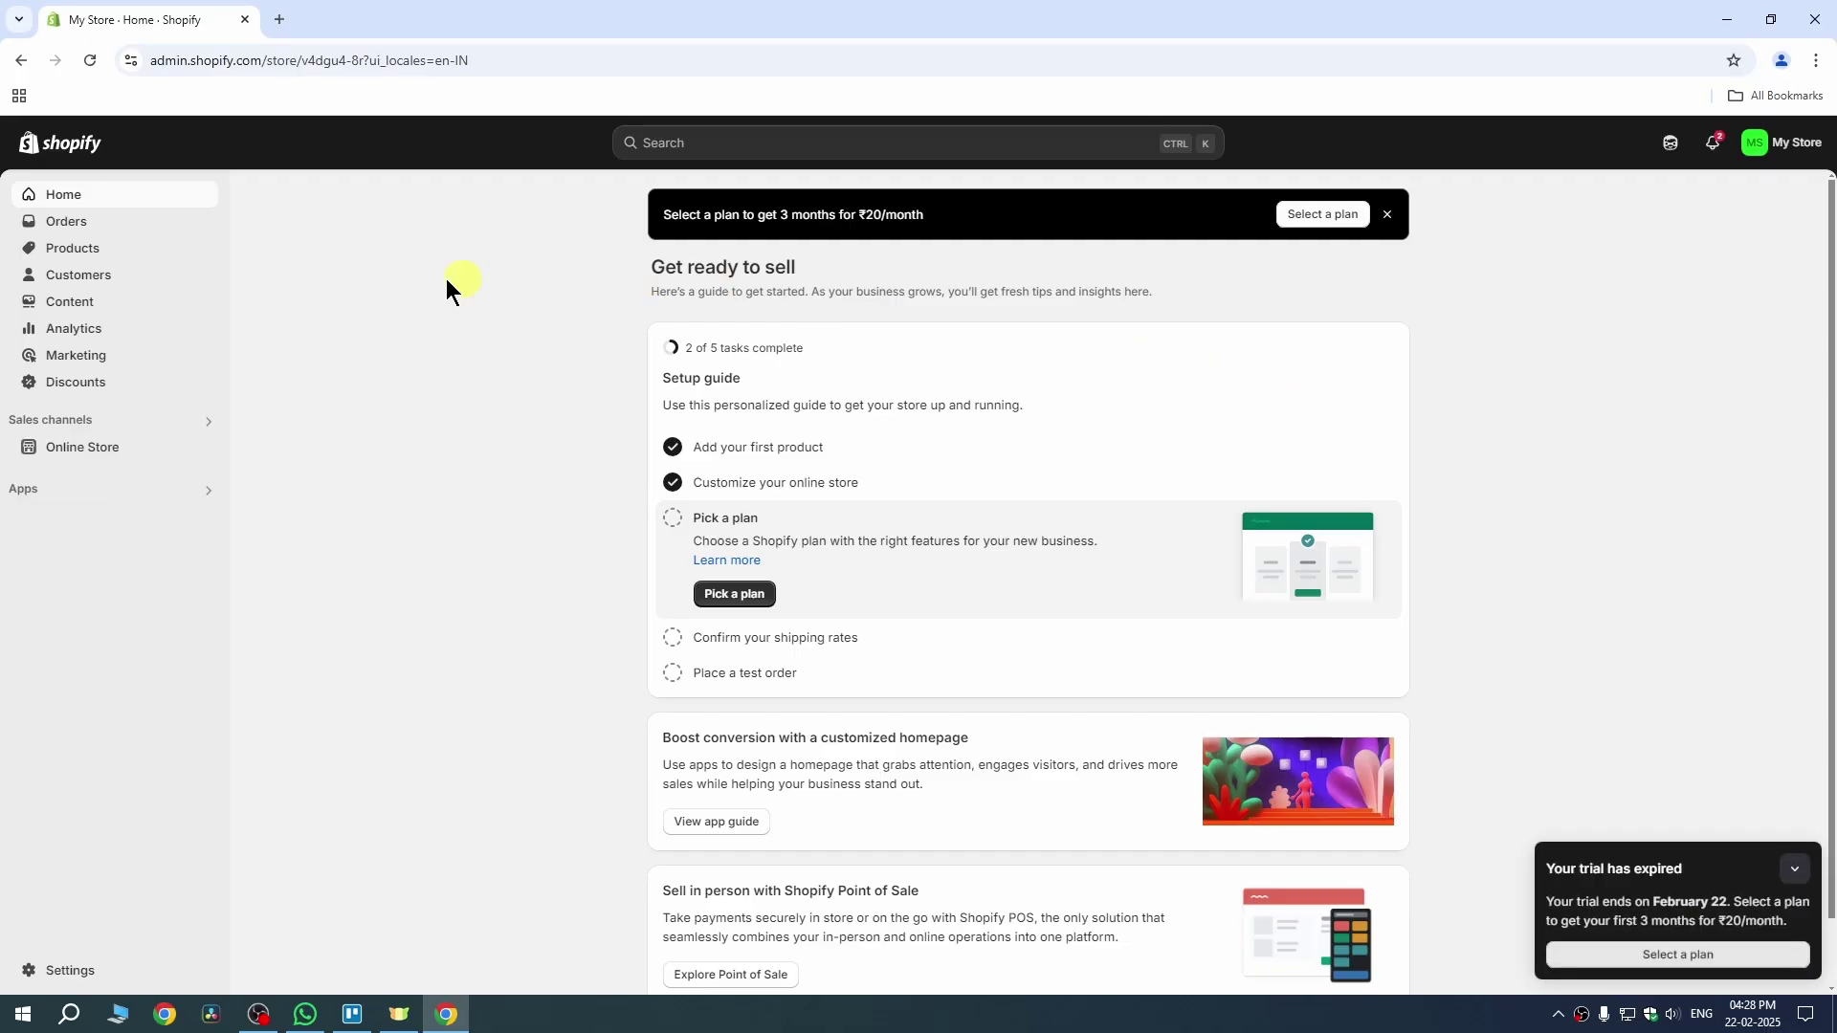
- Open the online store's current Dawn theme for customization, after browsing the popular free themes
{"action": "left_click", "coordinate": [116, 448]}
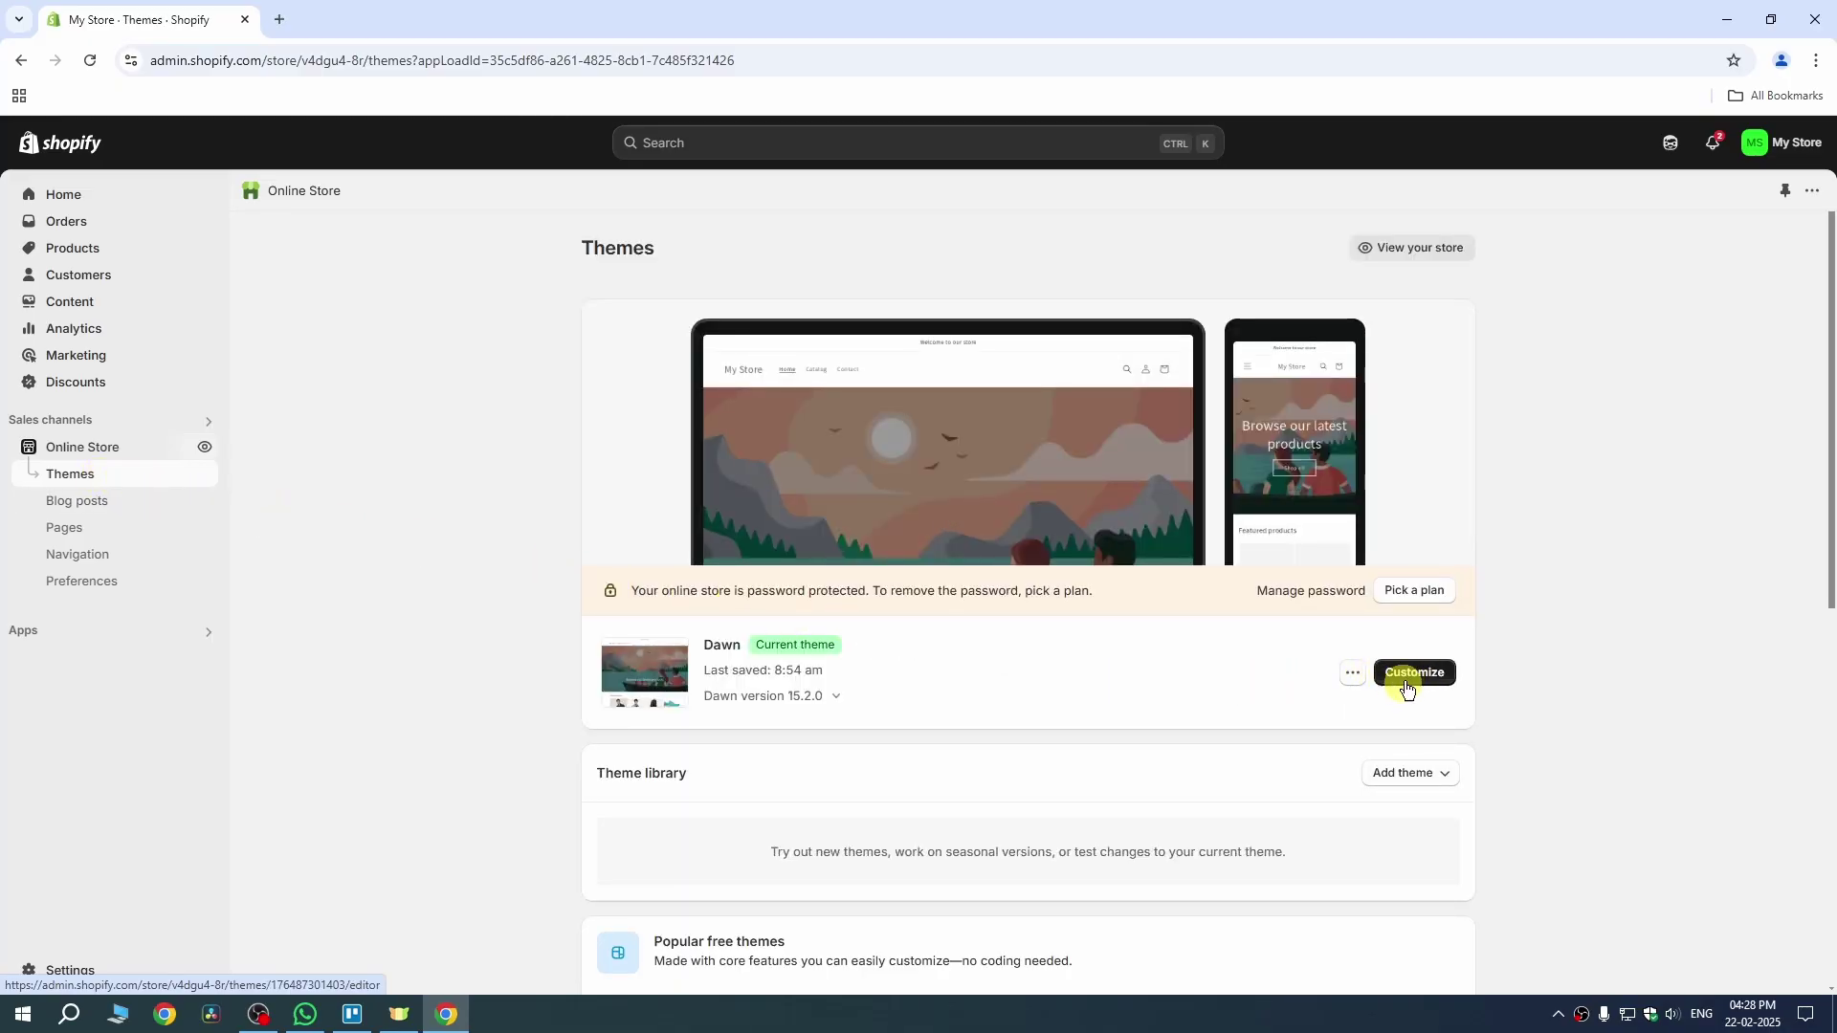
{"action": "scroll", "coordinate": [1134, 586], "scroll_direction": "down", "scroll_amount": 1}
{"action": "scroll", "coordinate": [1134, 586], "scroll_direction": "down", "scroll_amount": 7}
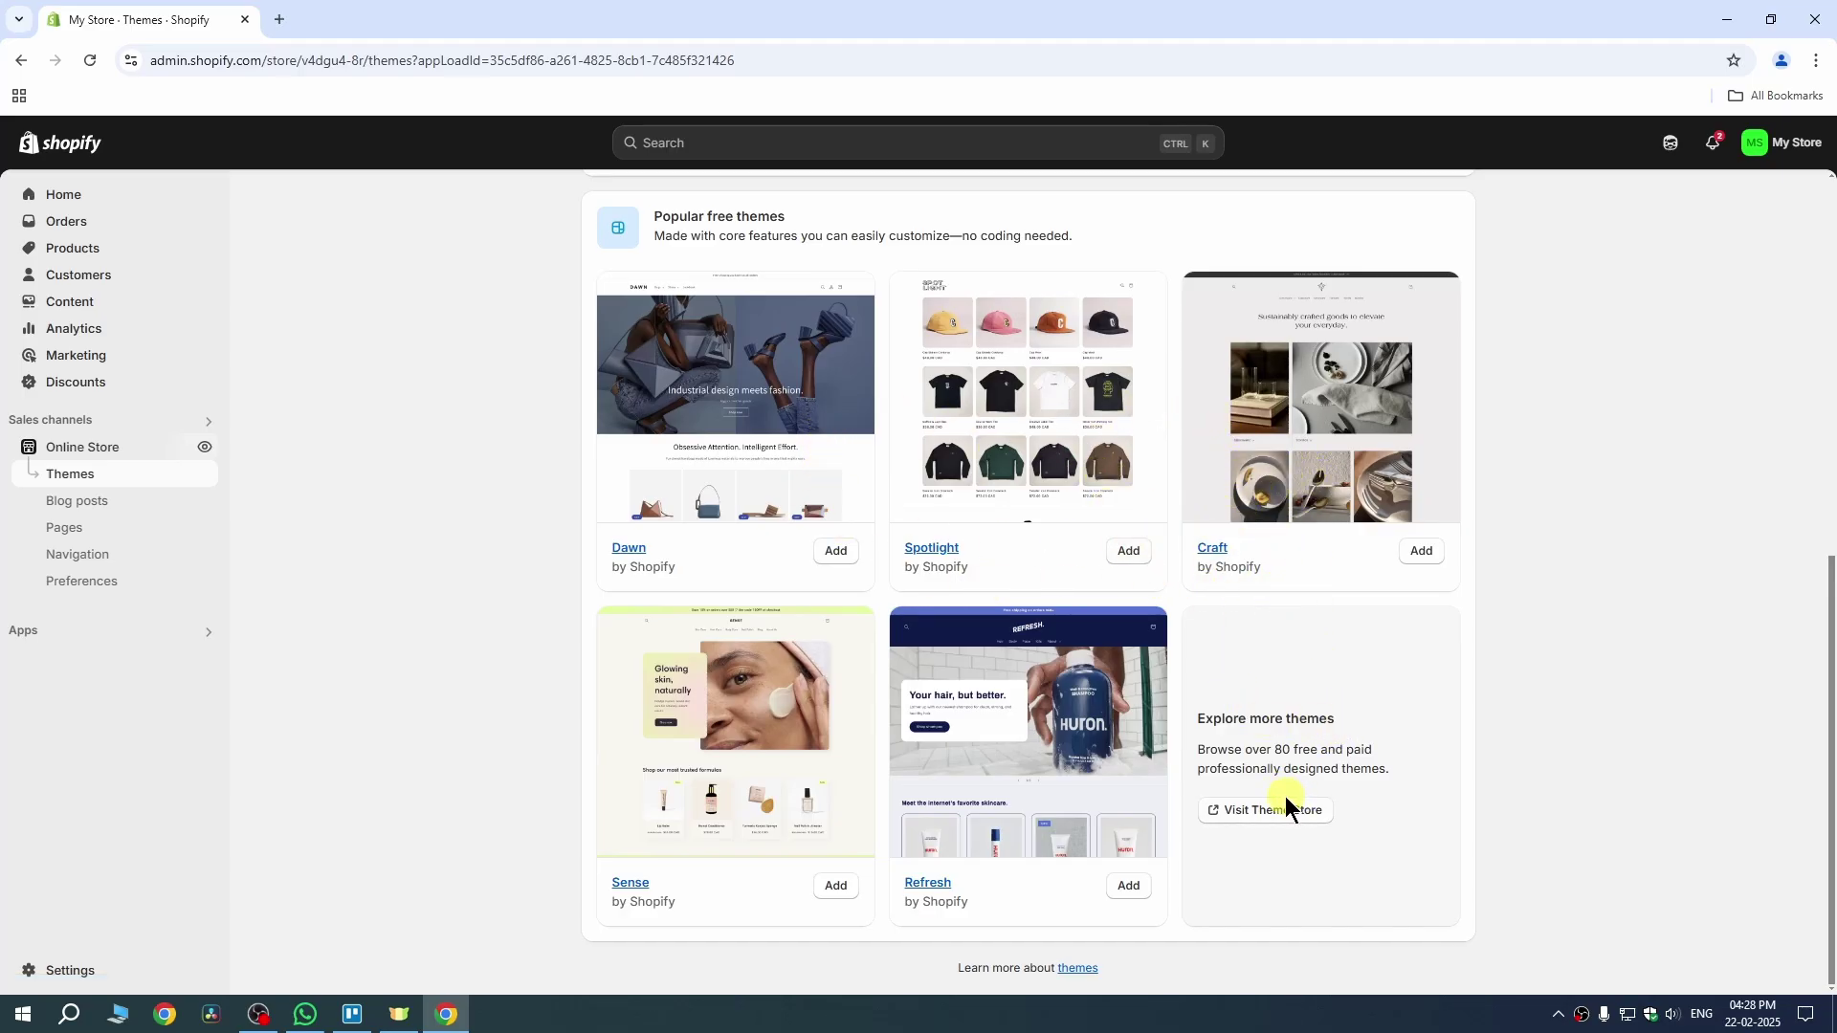
{"action": "scroll", "coordinate": [1290, 785], "scroll_direction": "up", "scroll_amount": 8}
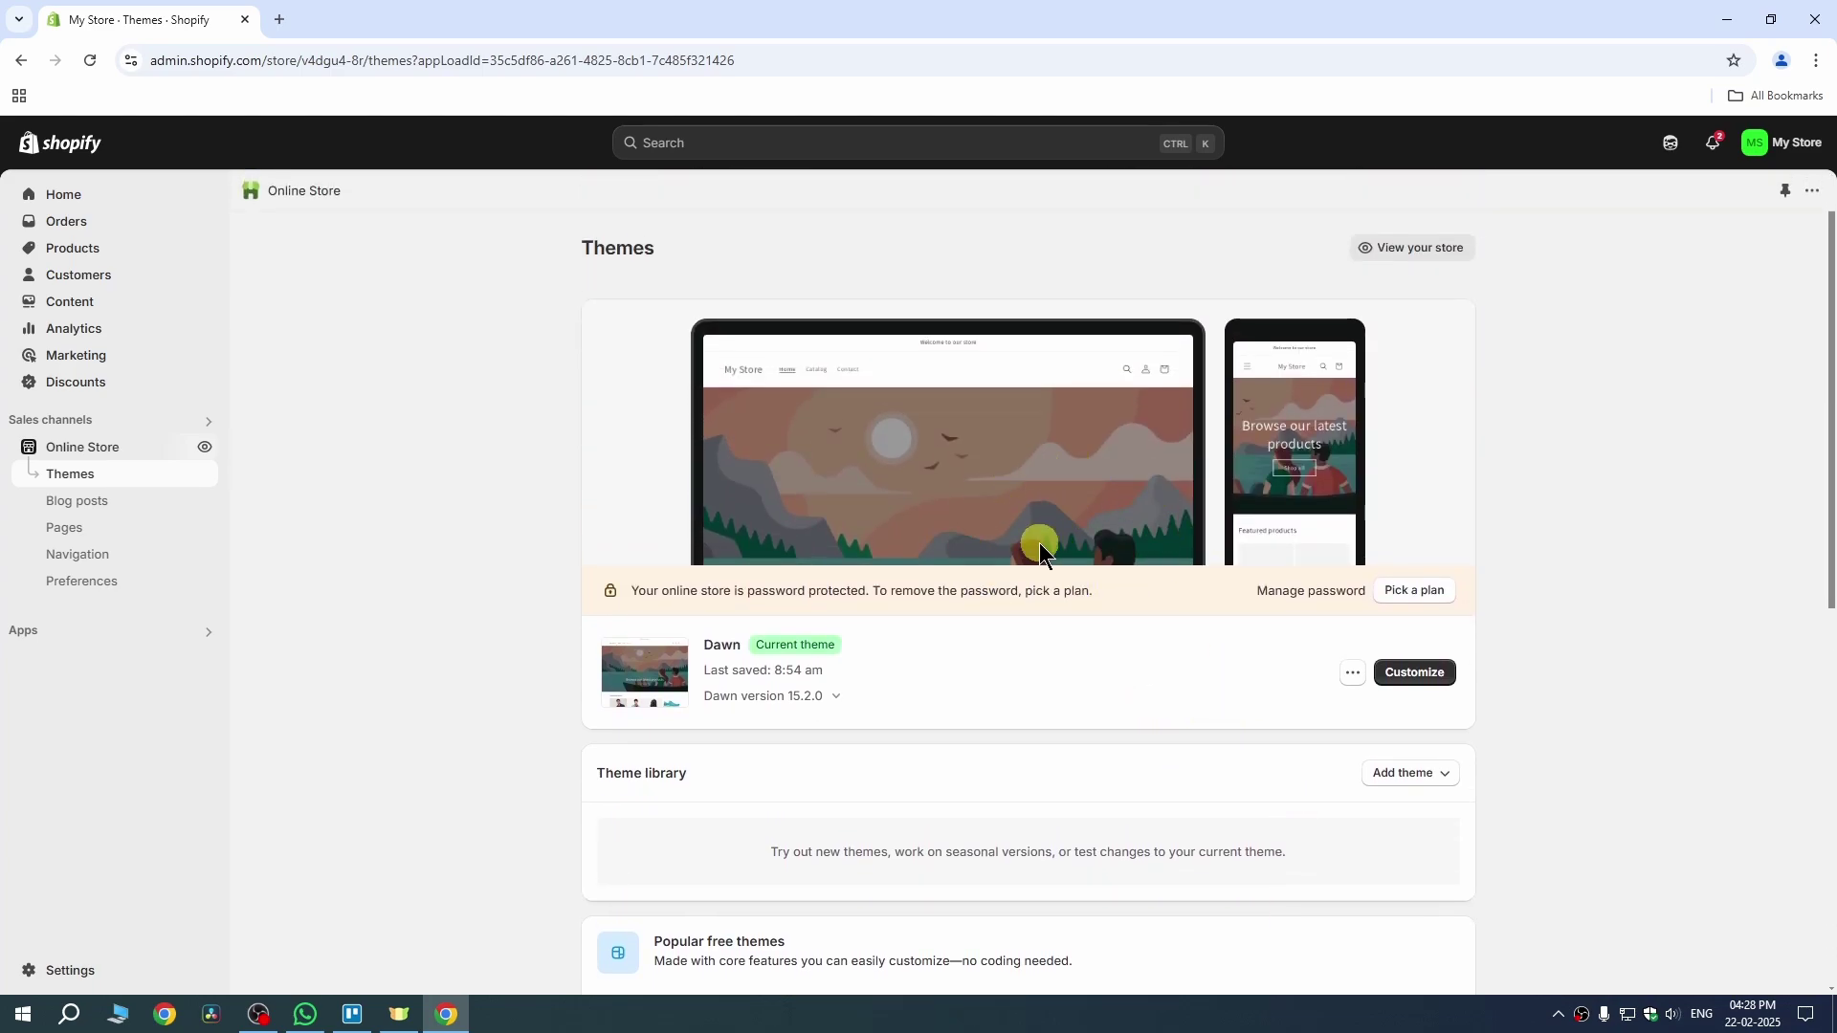
{"action": "left_click", "coordinate": [1391, 673]}
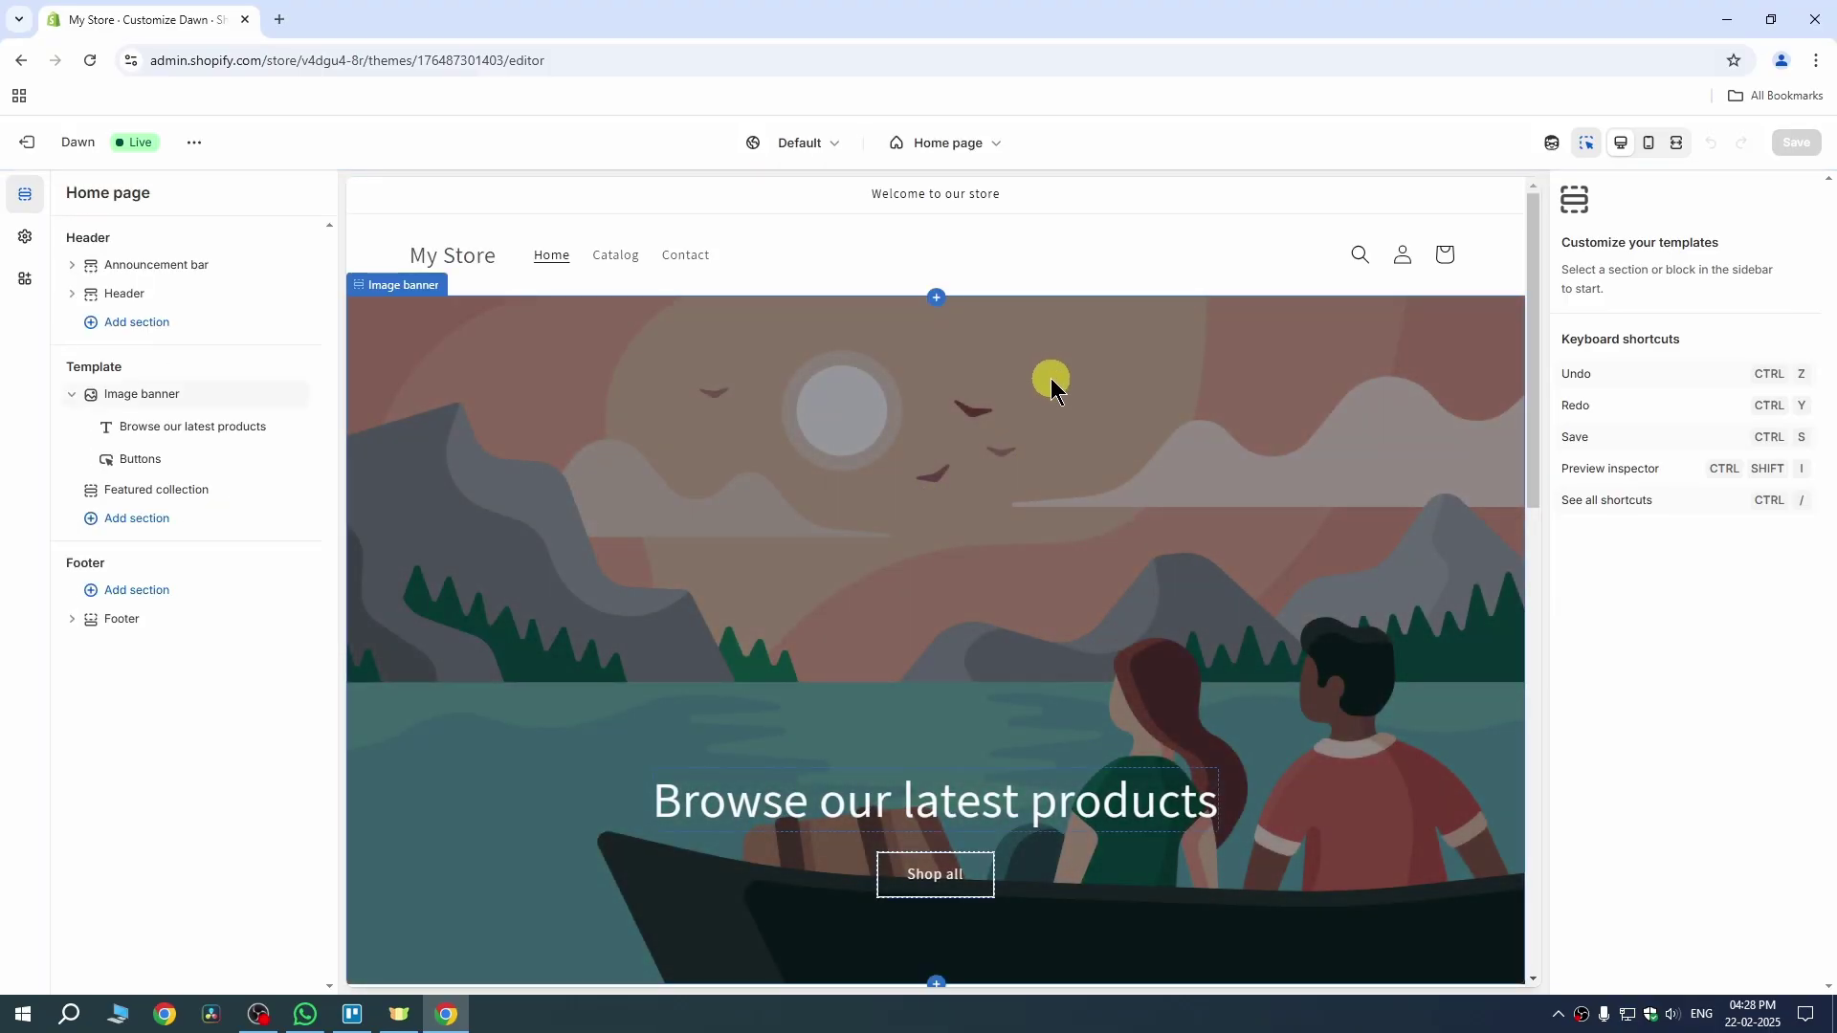
- Look over the home page preview and switch the theme editor to the Default product template
{"action": "scroll", "coordinate": [1123, 572], "scroll_direction": "down", "scroll_amount": 12}
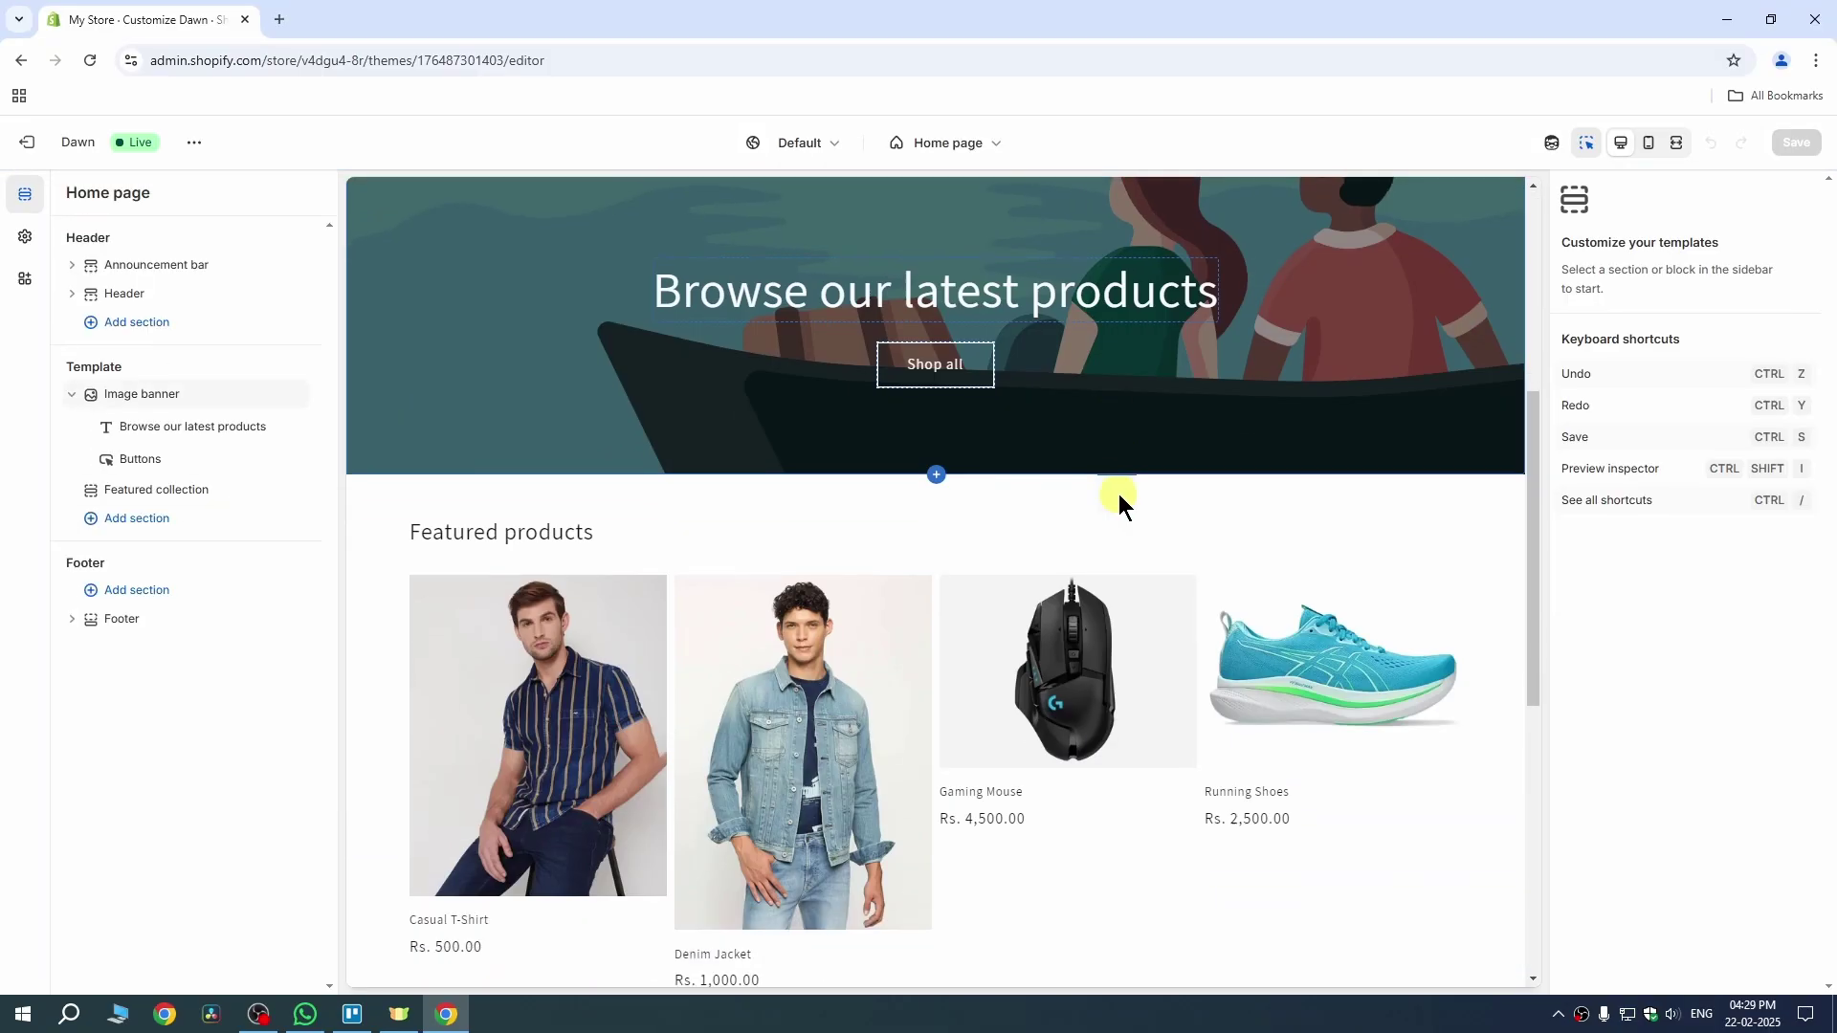
{"action": "scroll", "coordinate": [1098, 547], "scroll_direction": "up", "scroll_amount": 7}
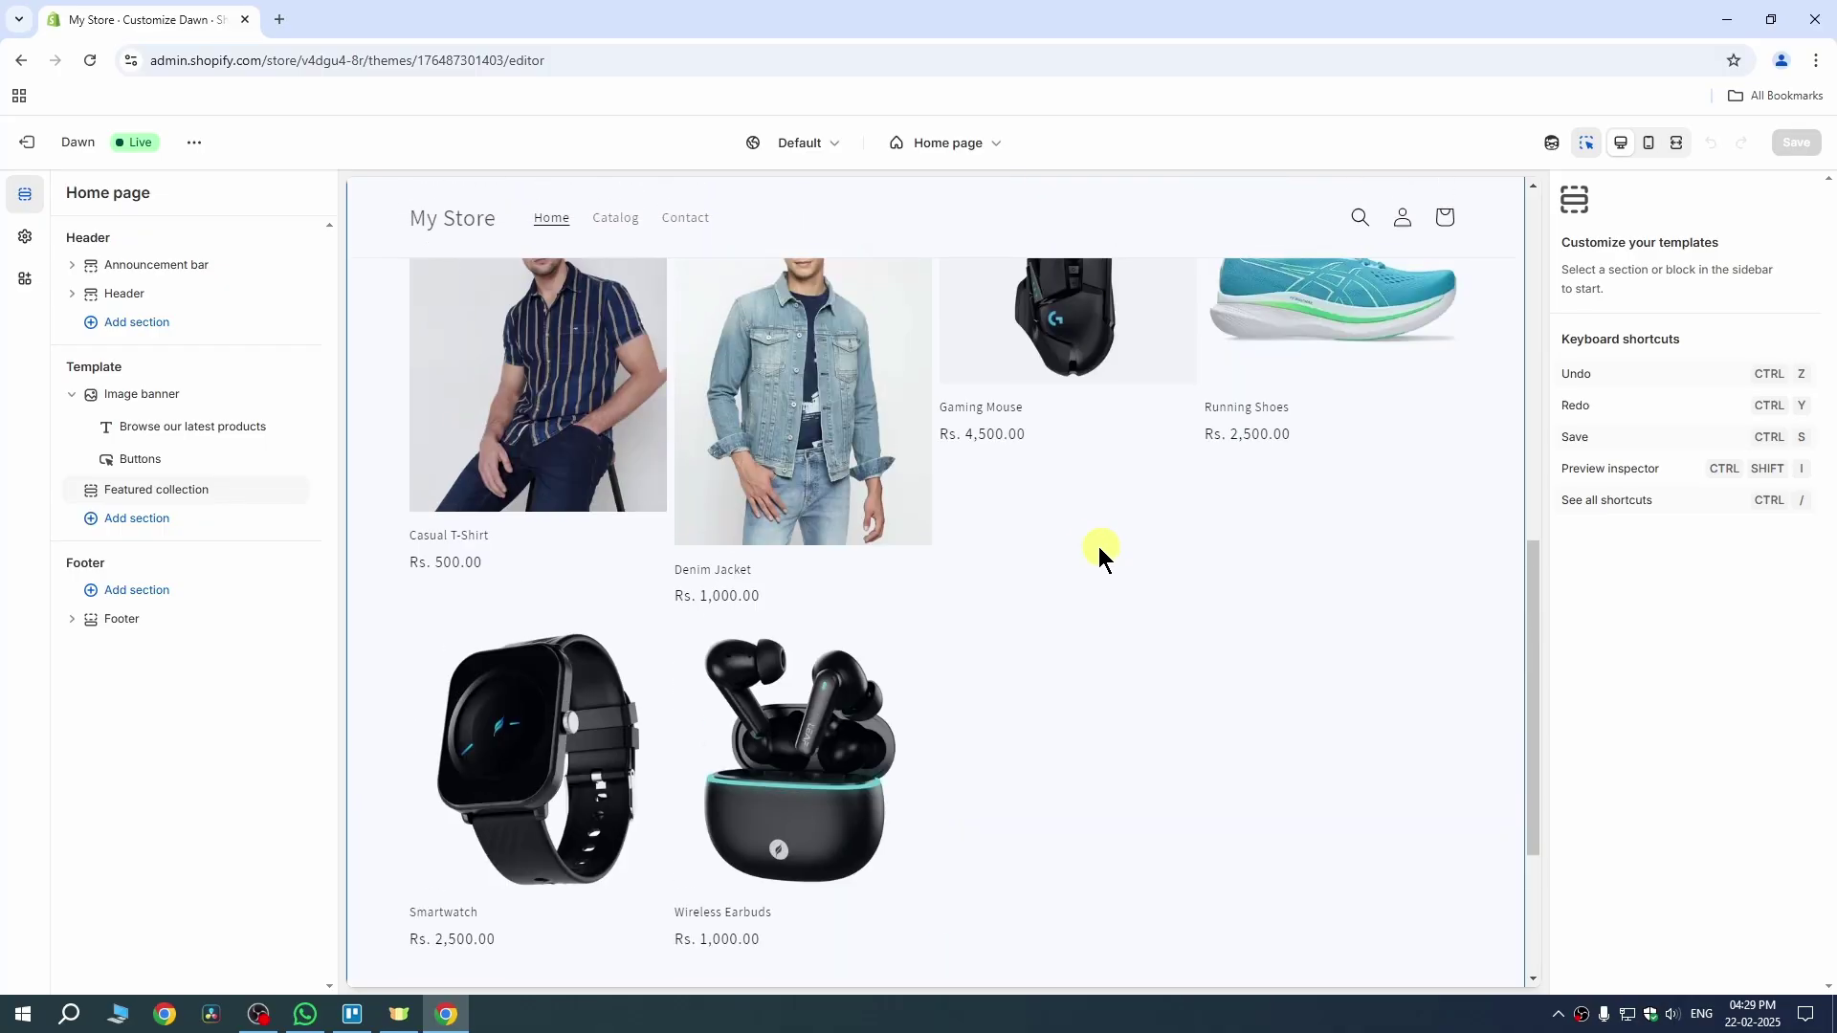
{"action": "scroll", "coordinate": [1081, 549], "scroll_direction": "up", "scroll_amount": 3}
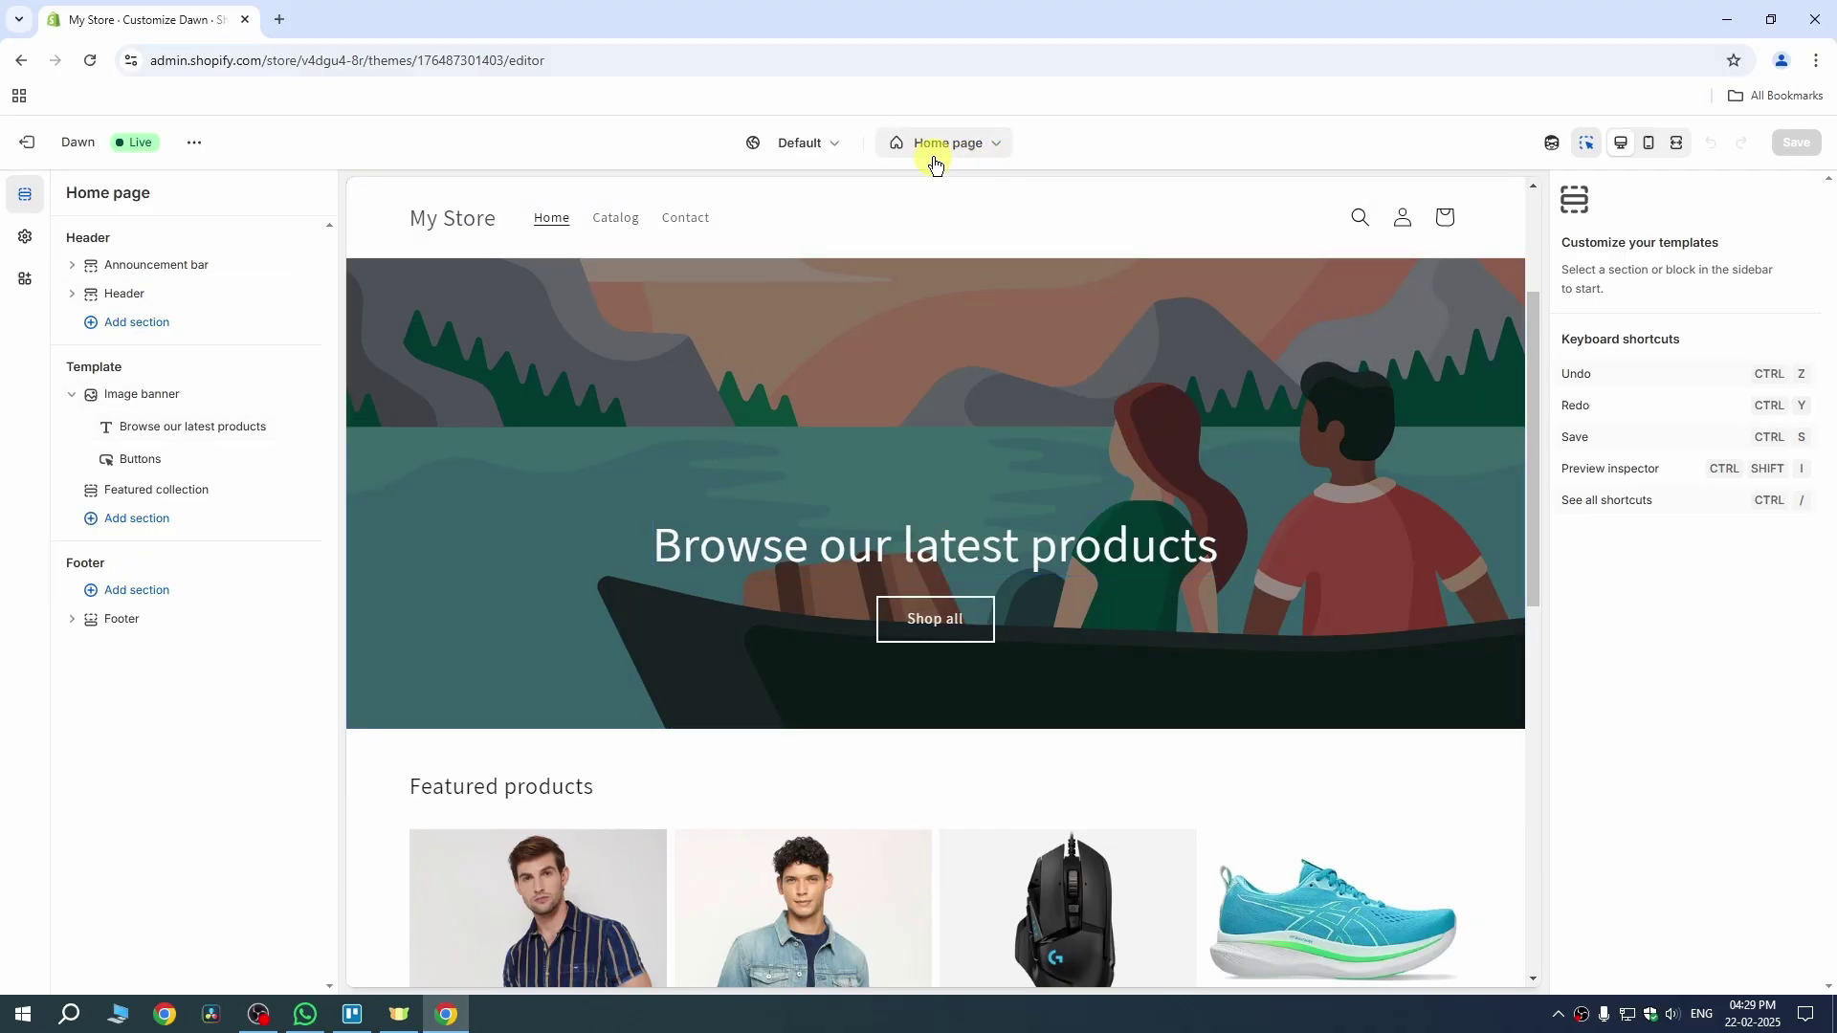
{"action": "left_click", "coordinate": [966, 159]}
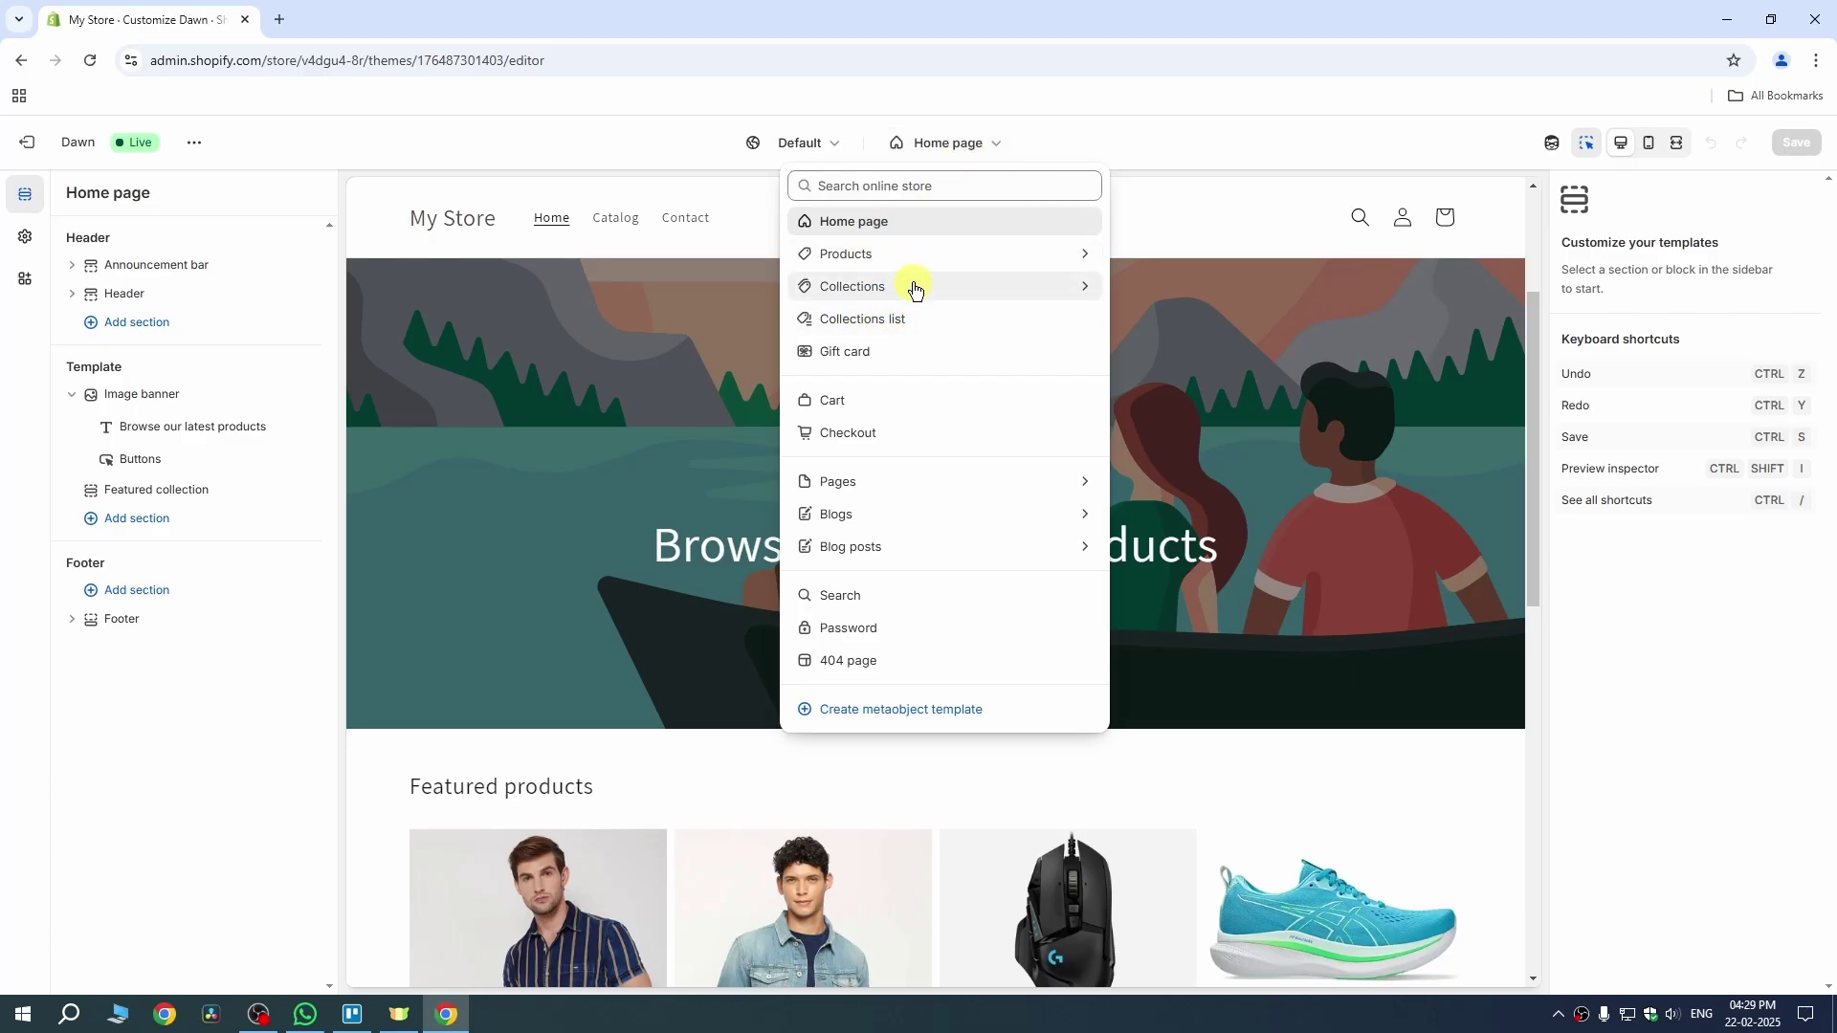
{"action": "left_click", "coordinate": [889, 261]}
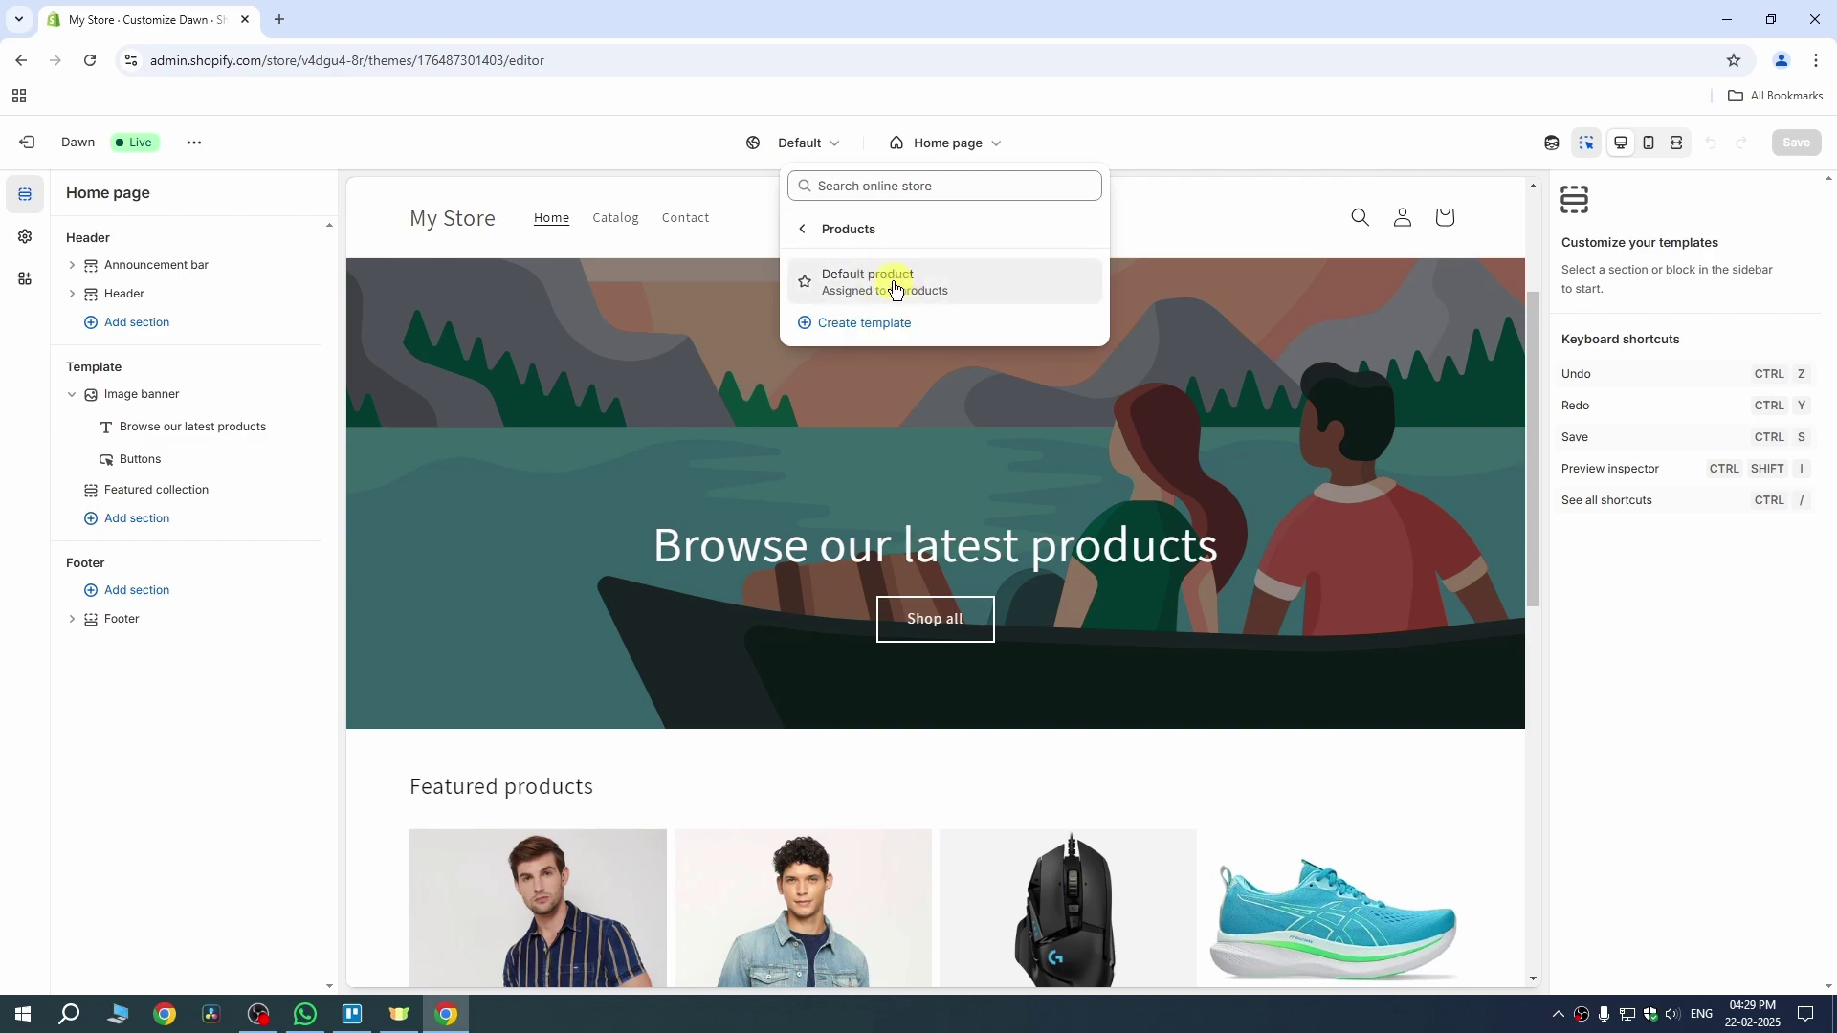
{"action": "left_click", "coordinate": [895, 287]}
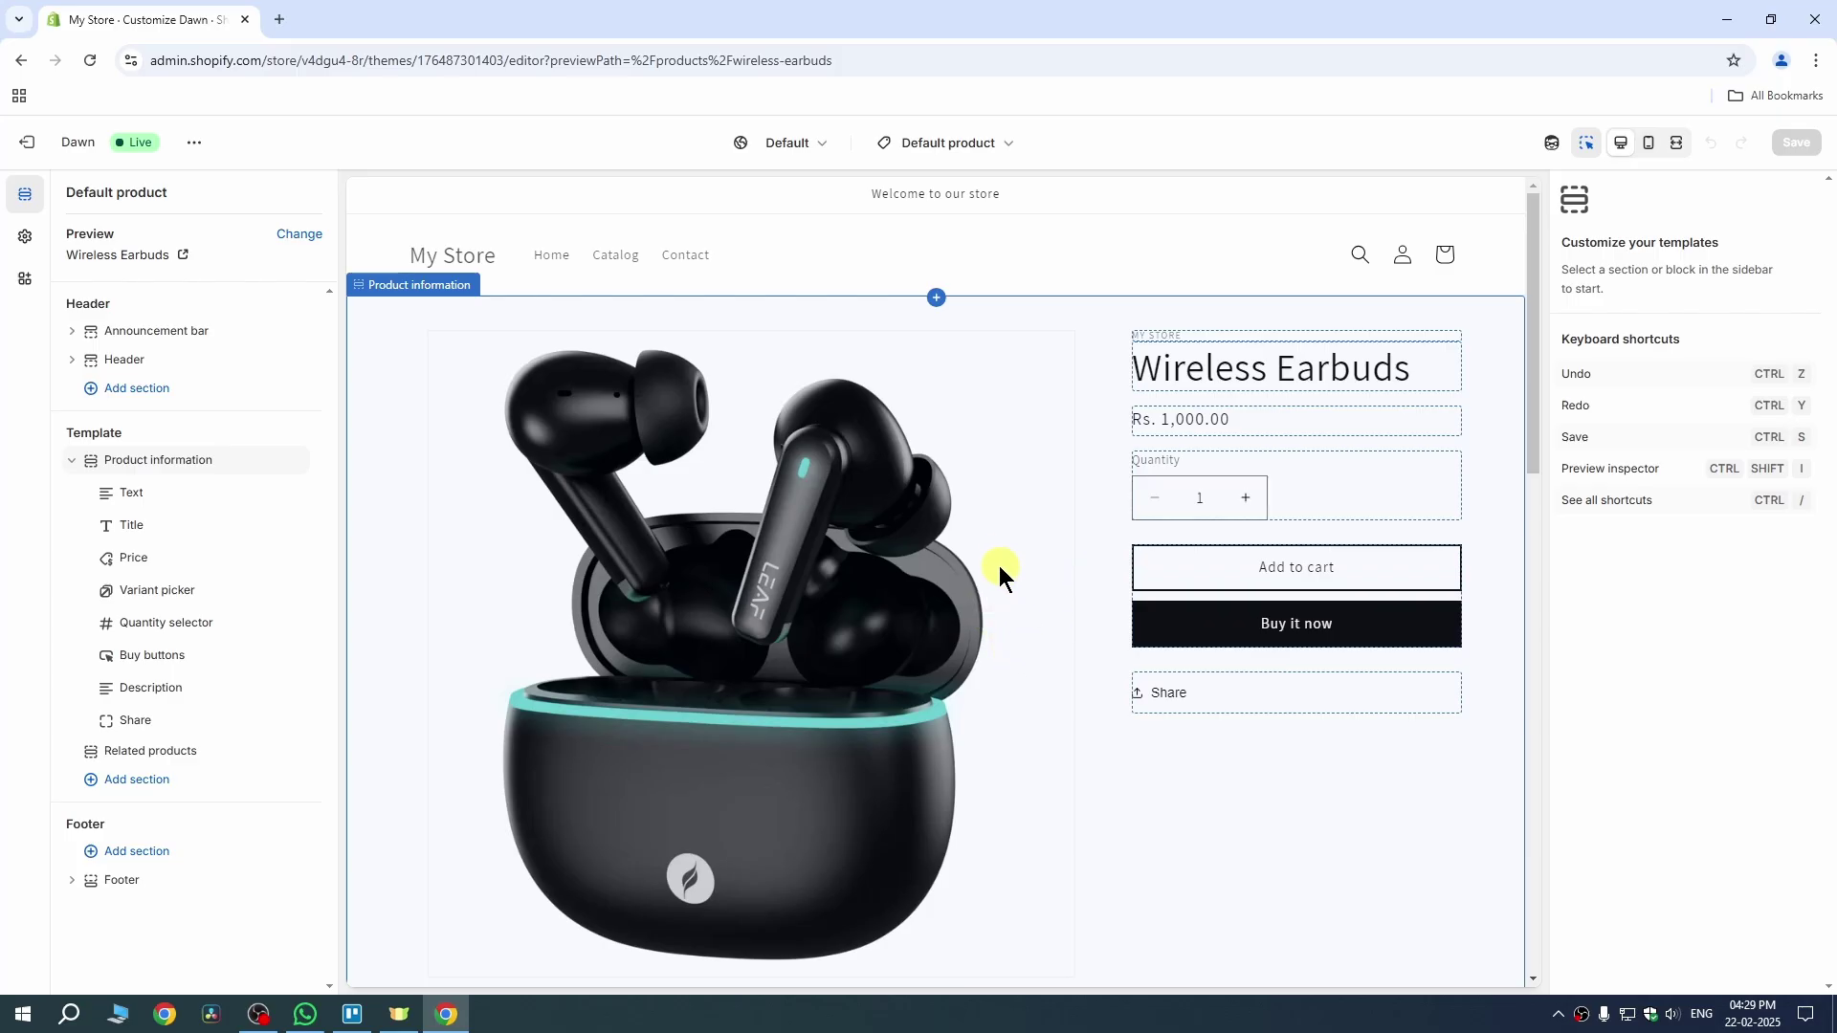
- Set the Product information section's color scheme to Scheme 3
{"action": "left_click", "coordinate": [1020, 463]}
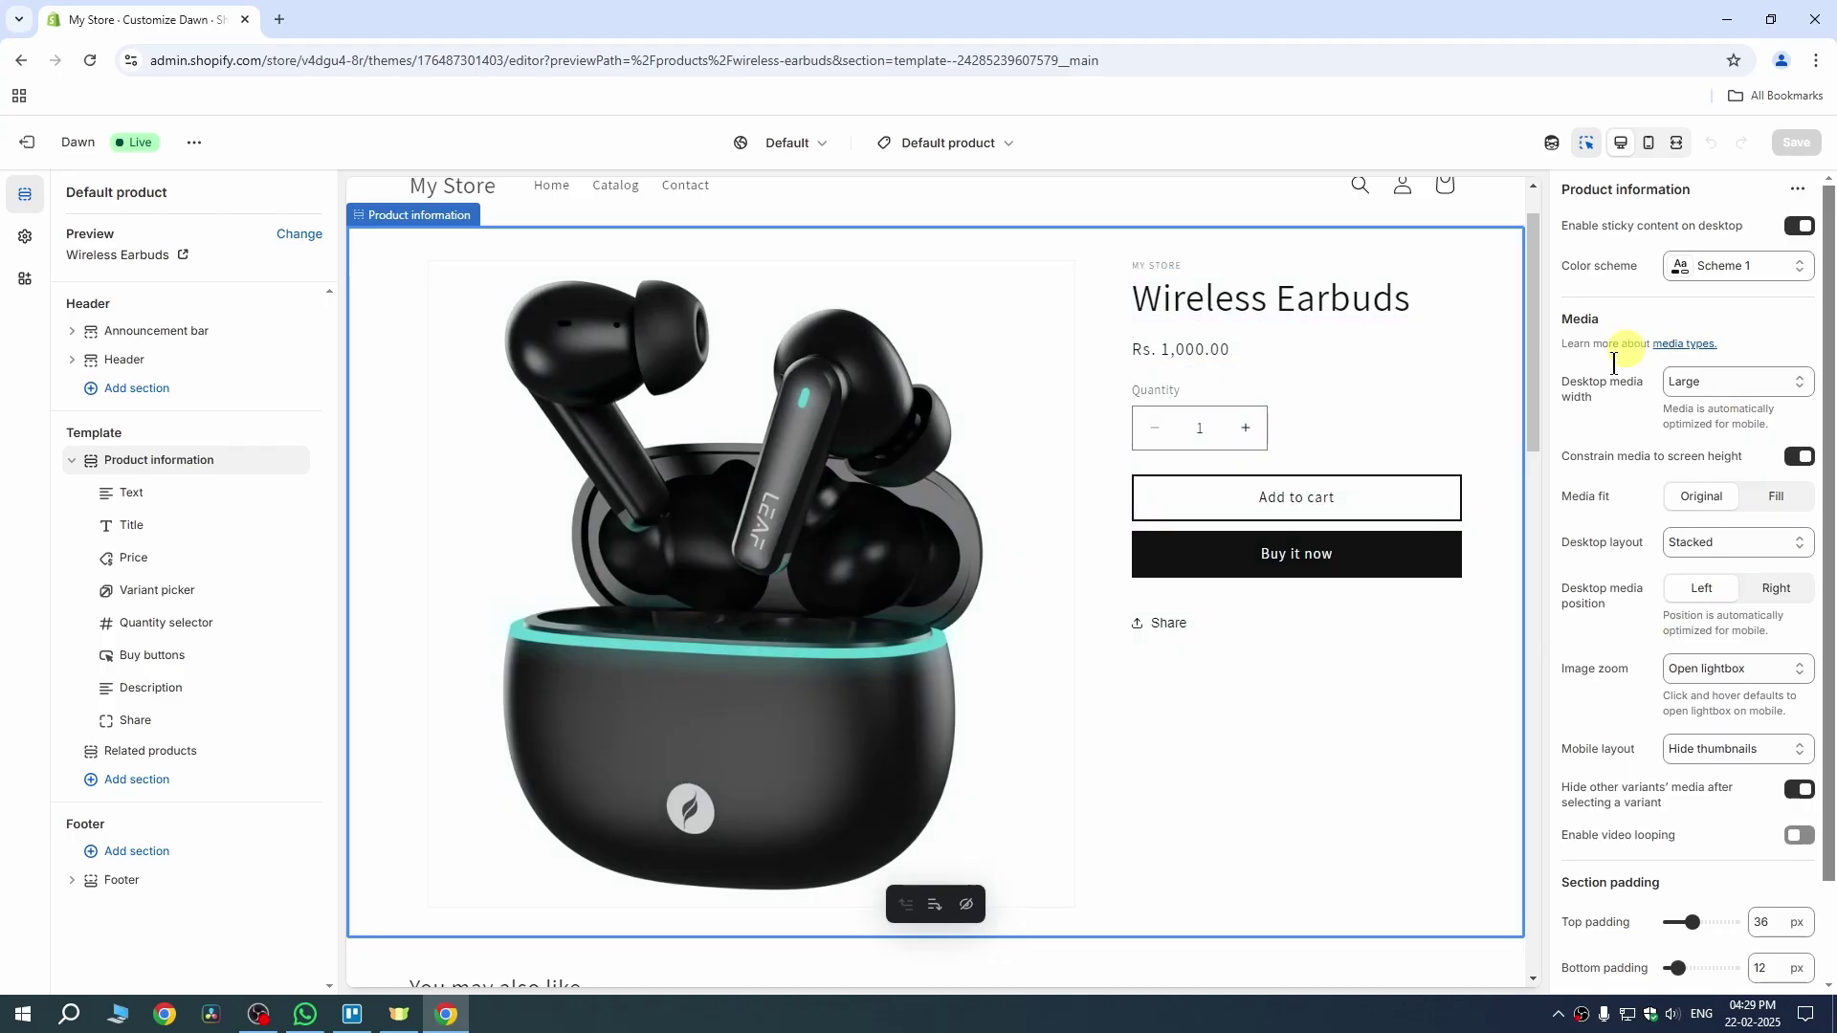
{"action": "left_click", "coordinate": [1755, 271]}
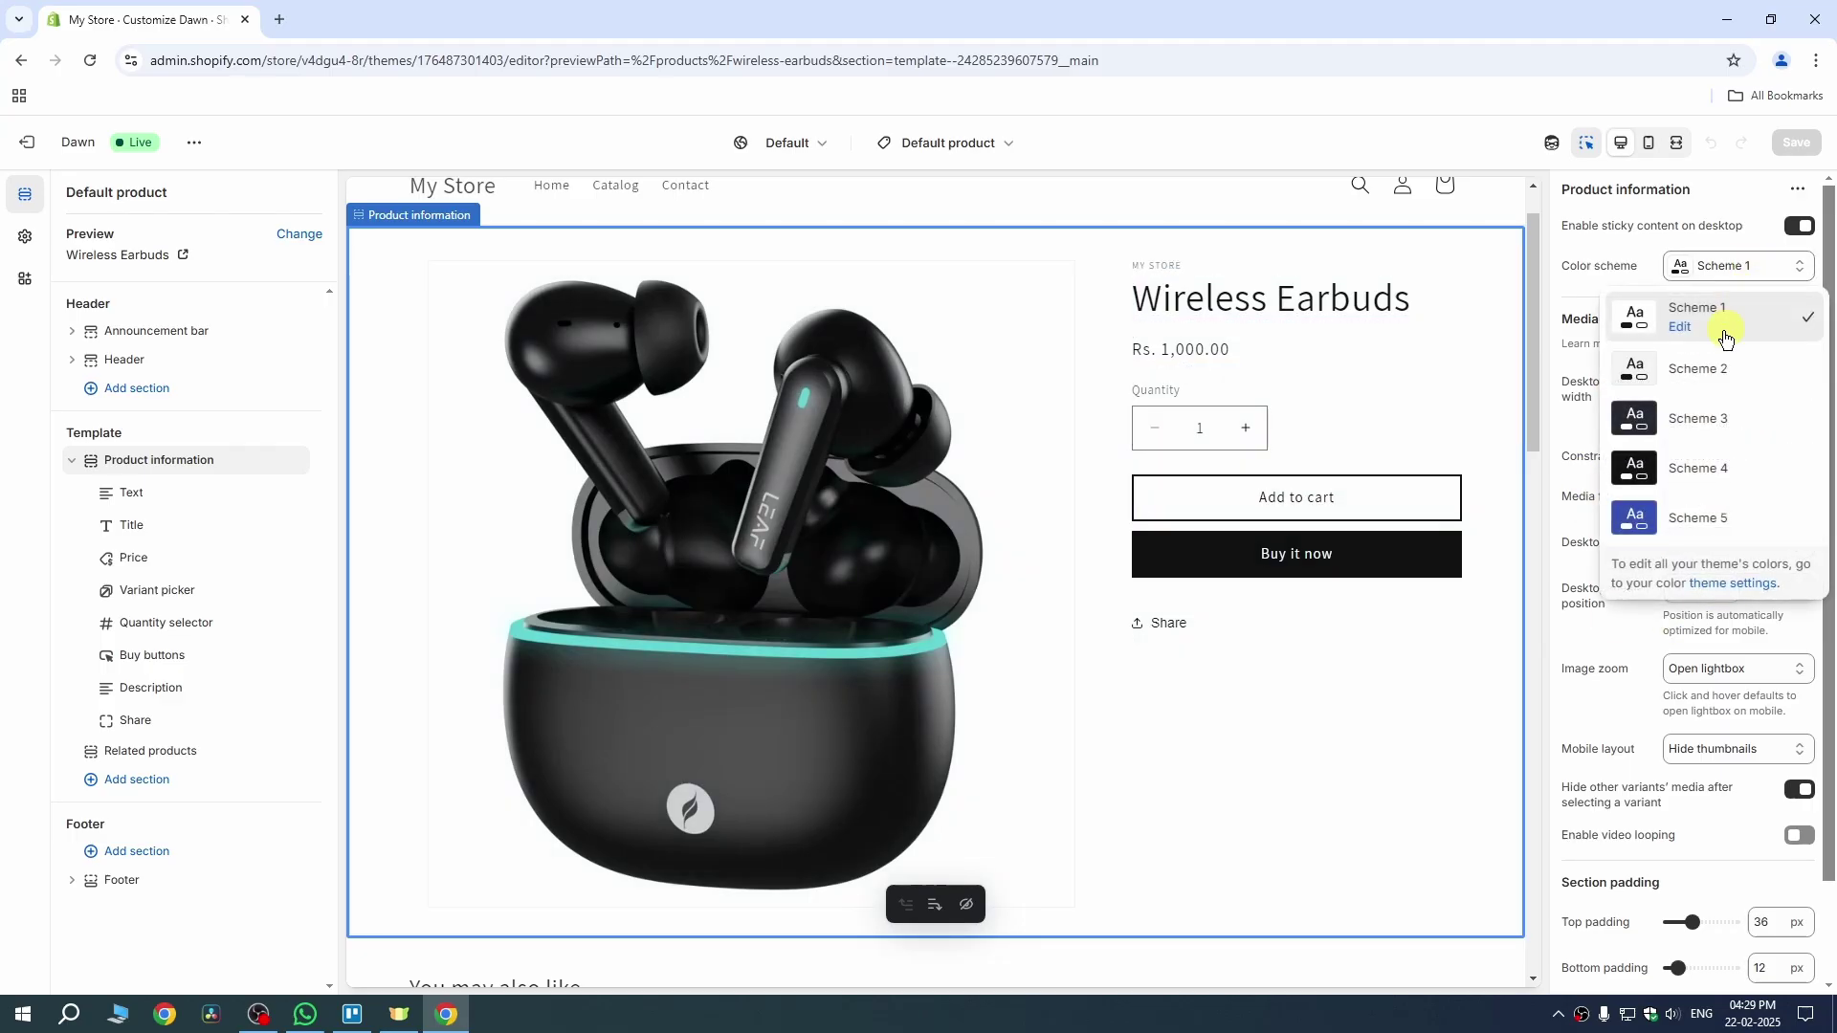
{"action": "left_click", "coordinate": [1692, 421]}
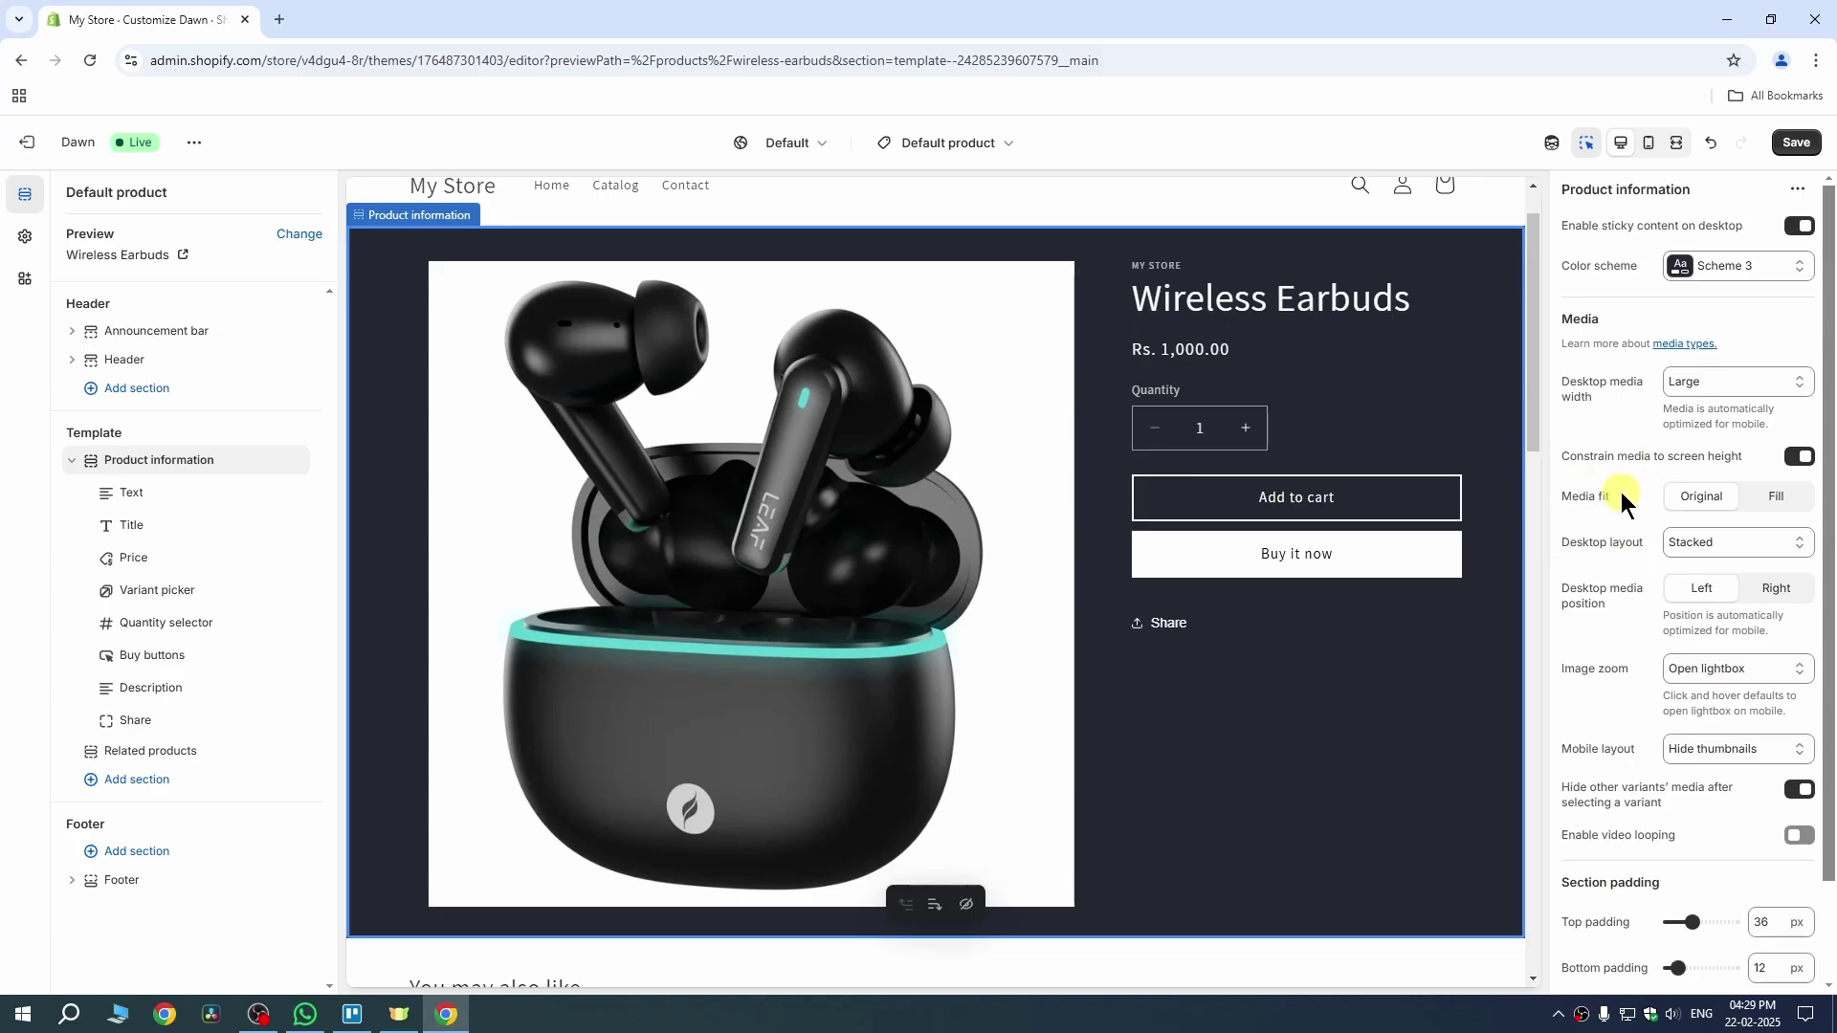
{"action": "scroll", "coordinate": [1339, 449], "scroll_direction": "up", "scroll_amount": 2}
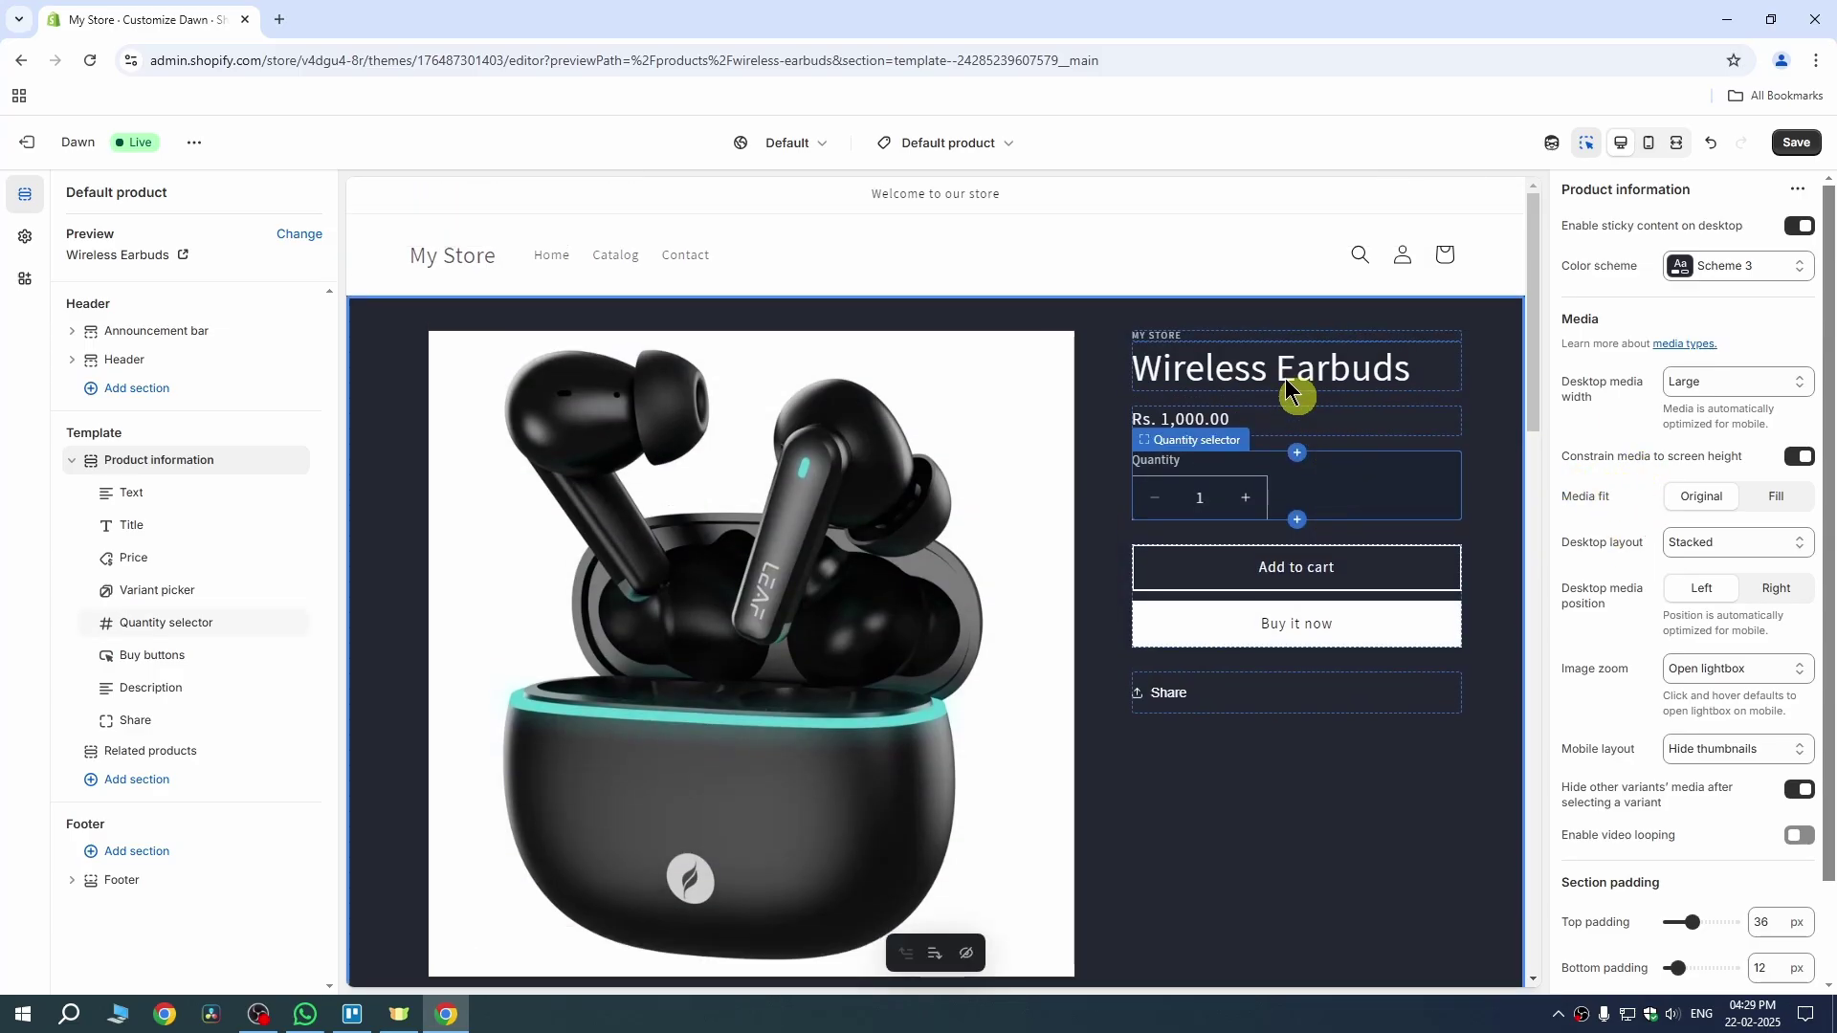
- Return to the Home page template and toggle the preview inspector off and back on
{"action": "left_click", "coordinate": [1001, 147]}
{"action": "left_click", "coordinate": [898, 226]}
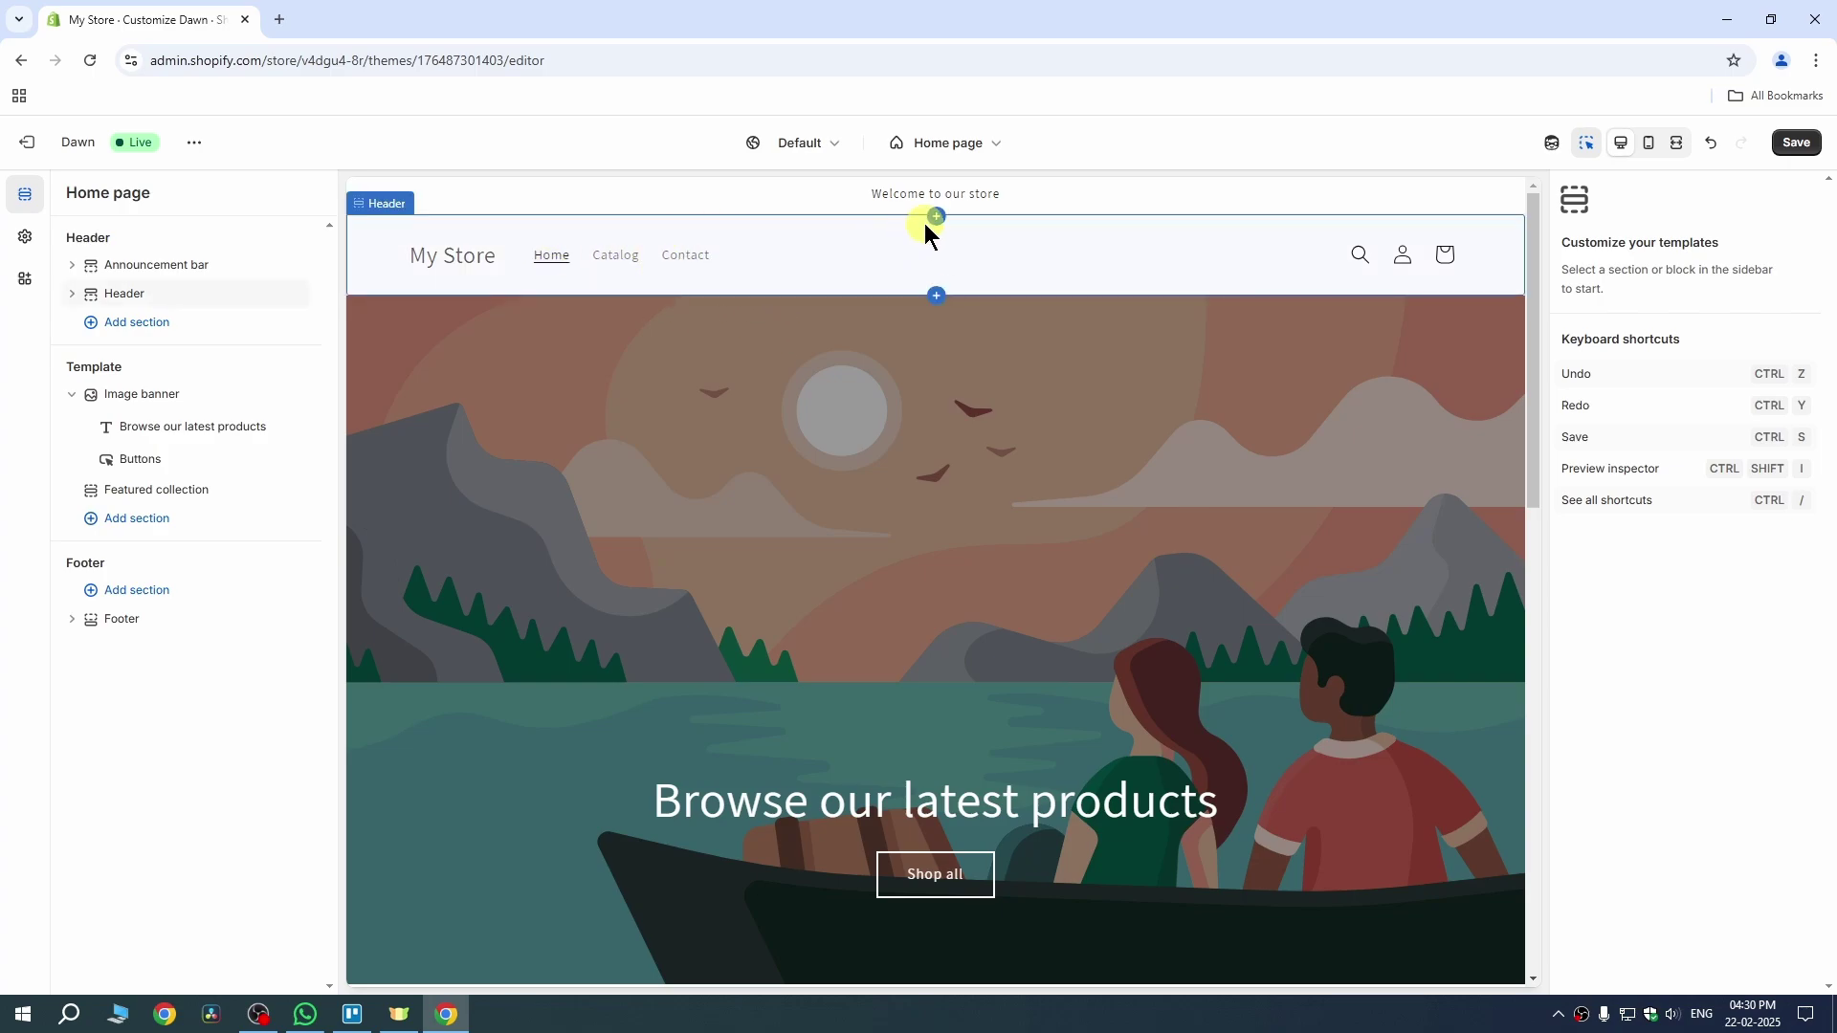
{"action": "left_click", "coordinate": [1585, 146]}
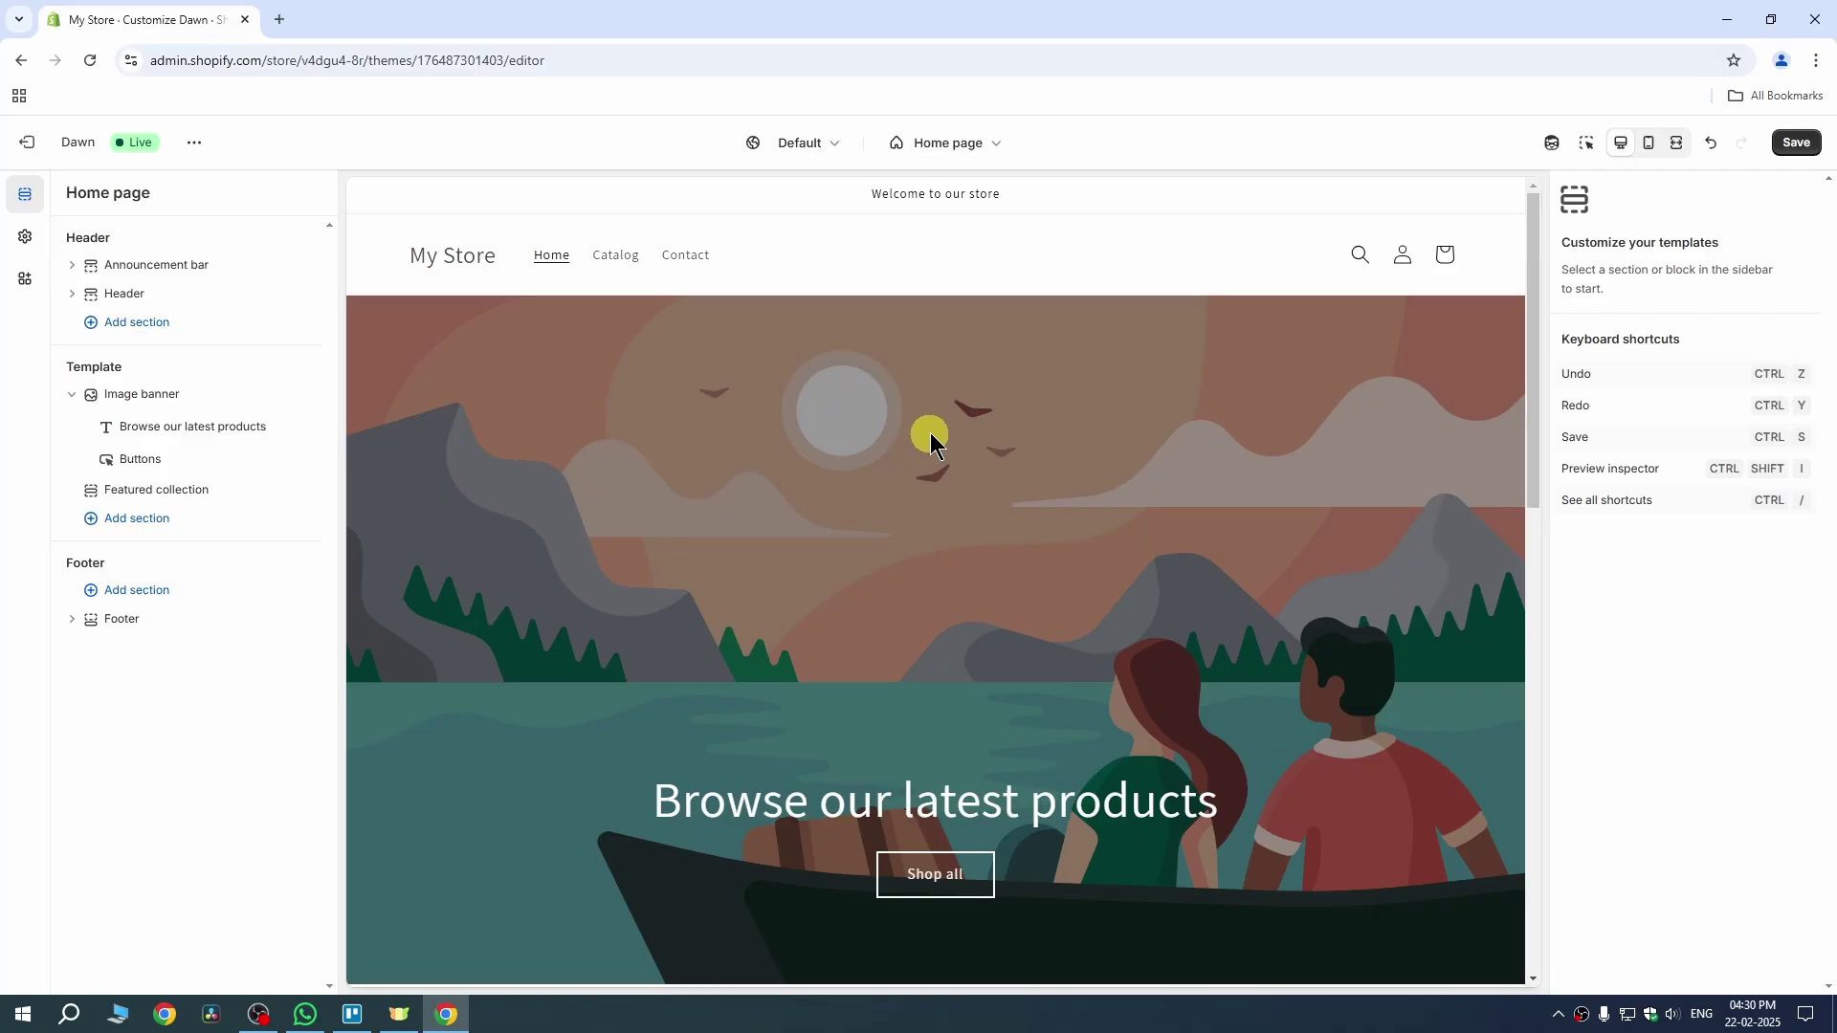
{"action": "left_click", "coordinate": [1586, 144]}
- Check the home page in the mobile preview and return to the desktop preview
{"action": "left_click", "coordinate": [1649, 145]}
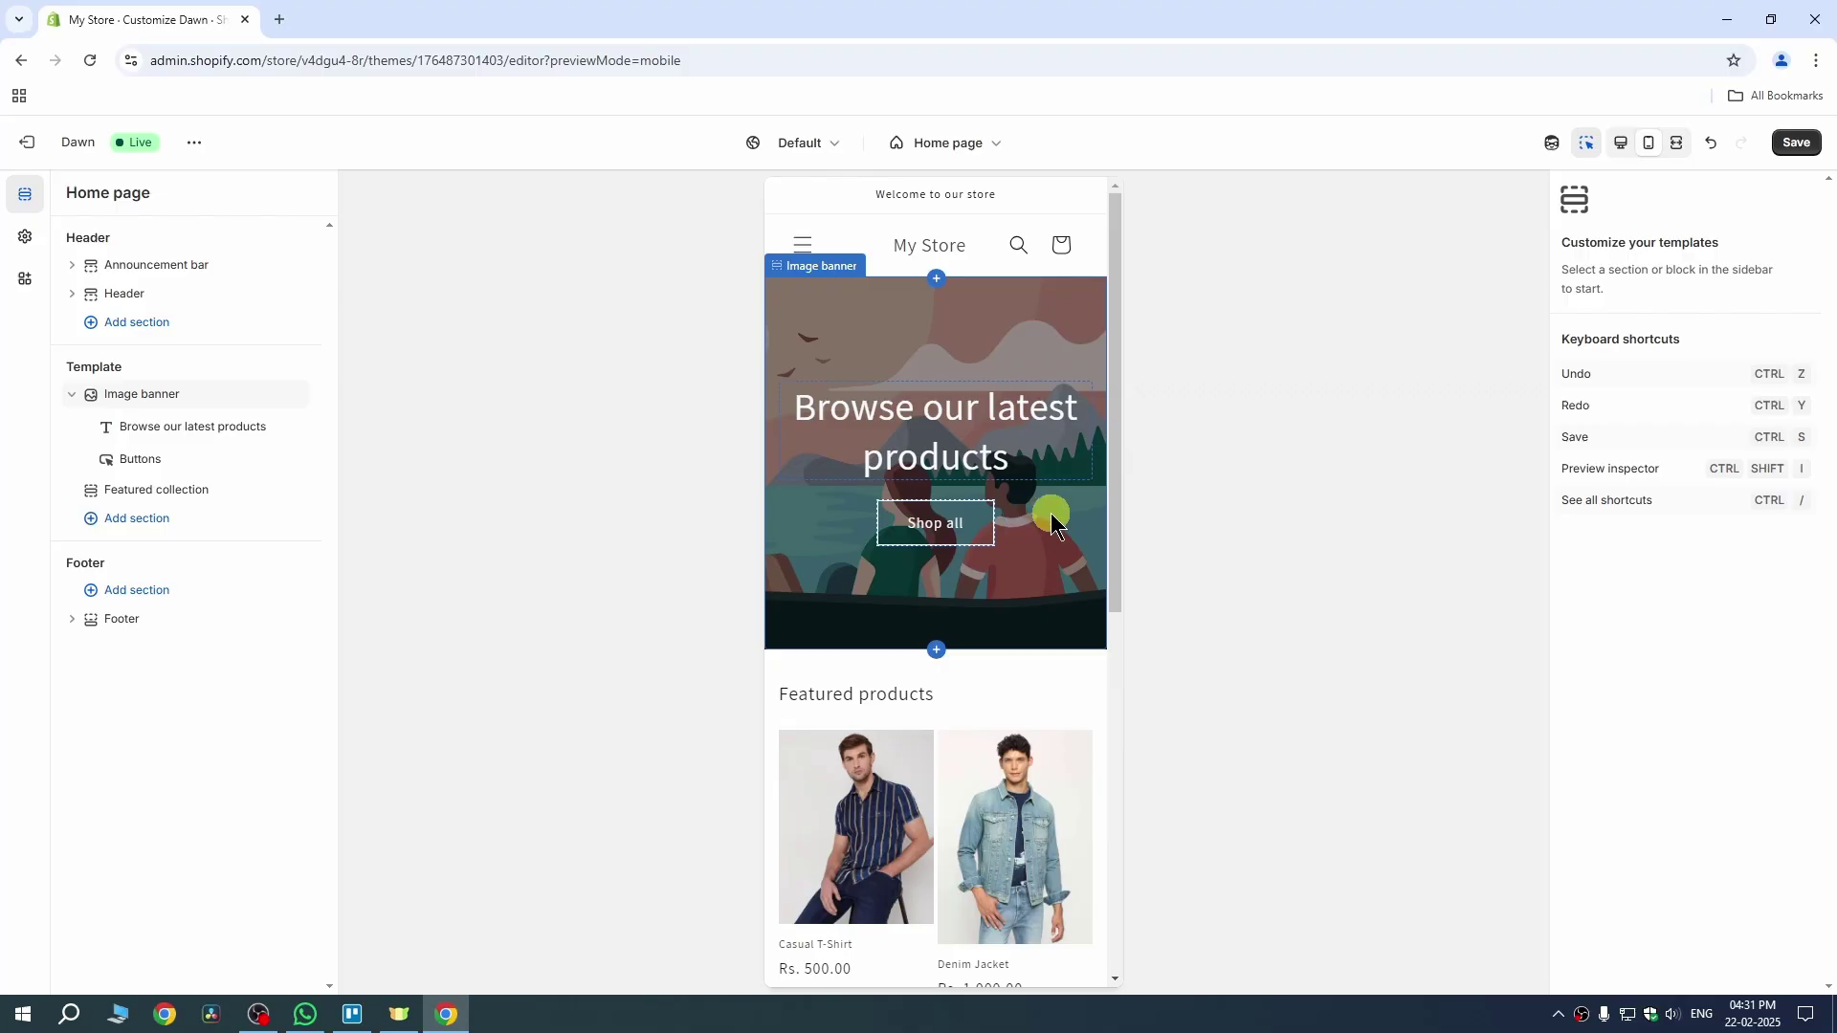
{"action": "scroll", "coordinate": [1051, 513], "scroll_direction": "down", "scroll_amount": 5}
{"action": "scroll", "coordinate": [1050, 513], "scroll_direction": "up", "scroll_amount": 6}
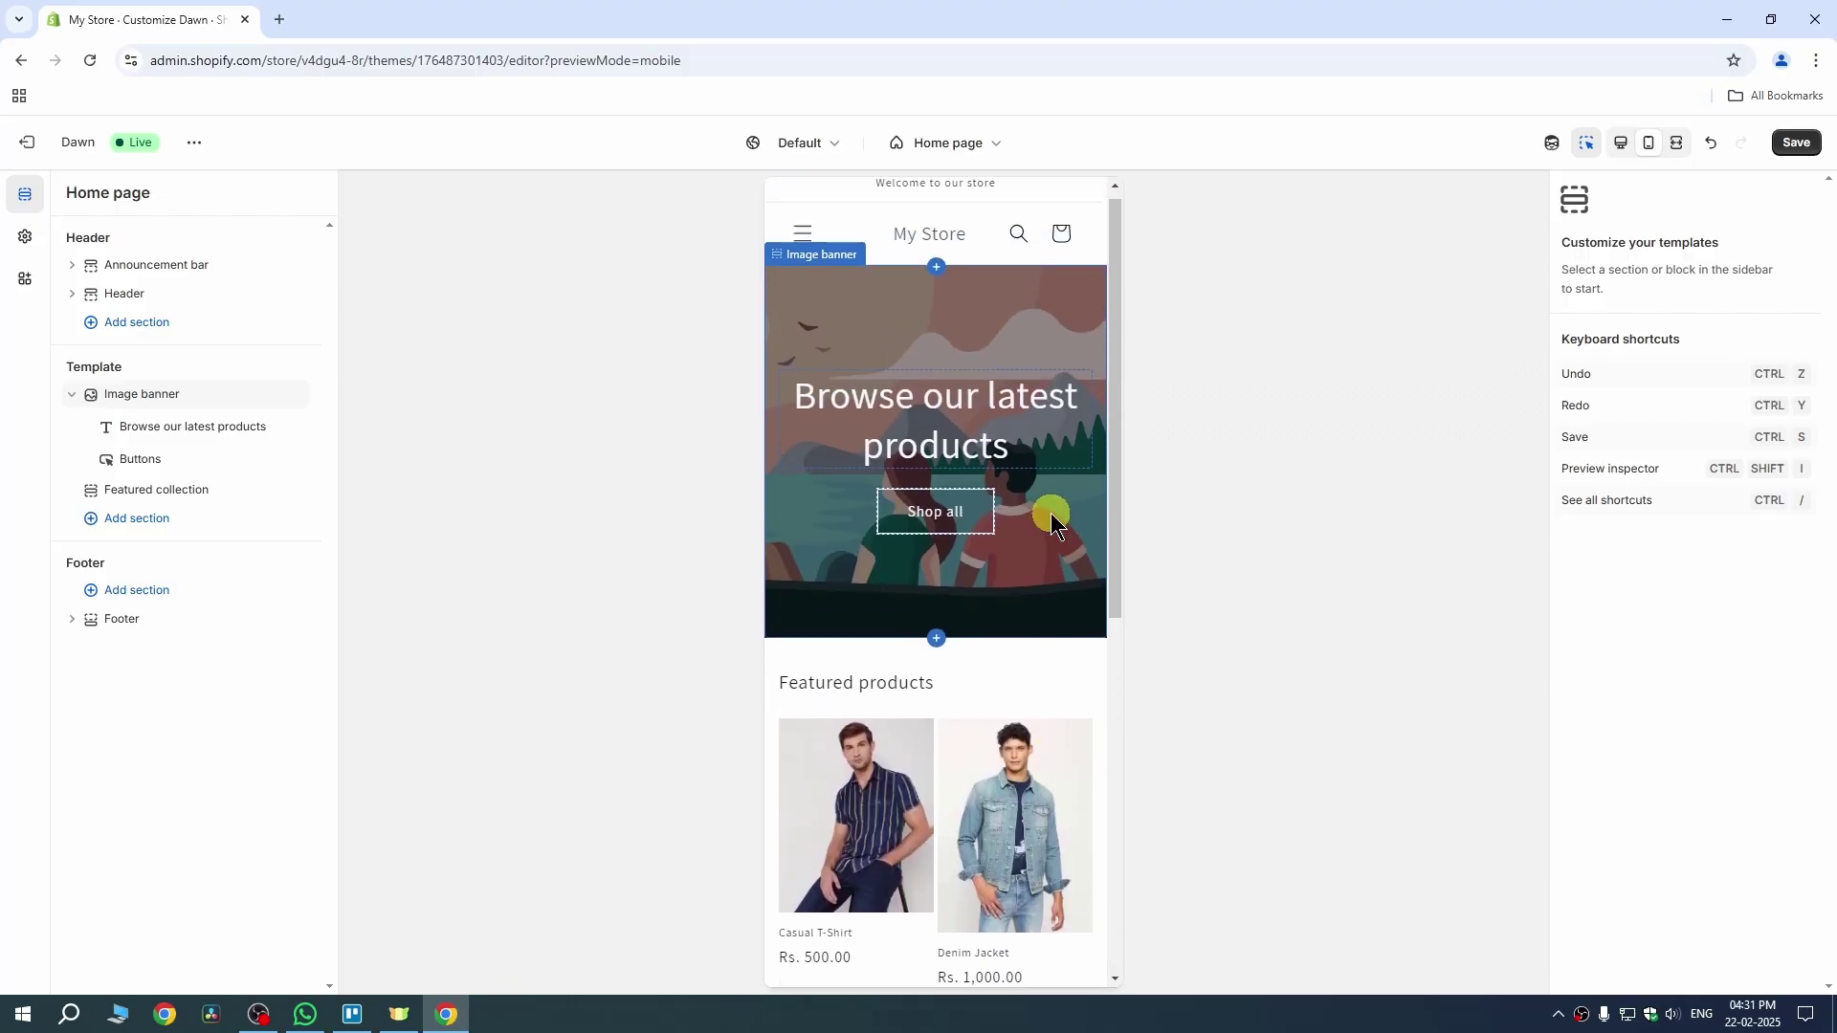
{"action": "left_click", "coordinate": [1621, 143]}
- Upload Leonardo_Phoenix_10_A_modern_stylish_clothing_website_banner_f_1 from Downloads and use it as the image banner's first image
{"action": "left_click", "coordinate": [1105, 441]}
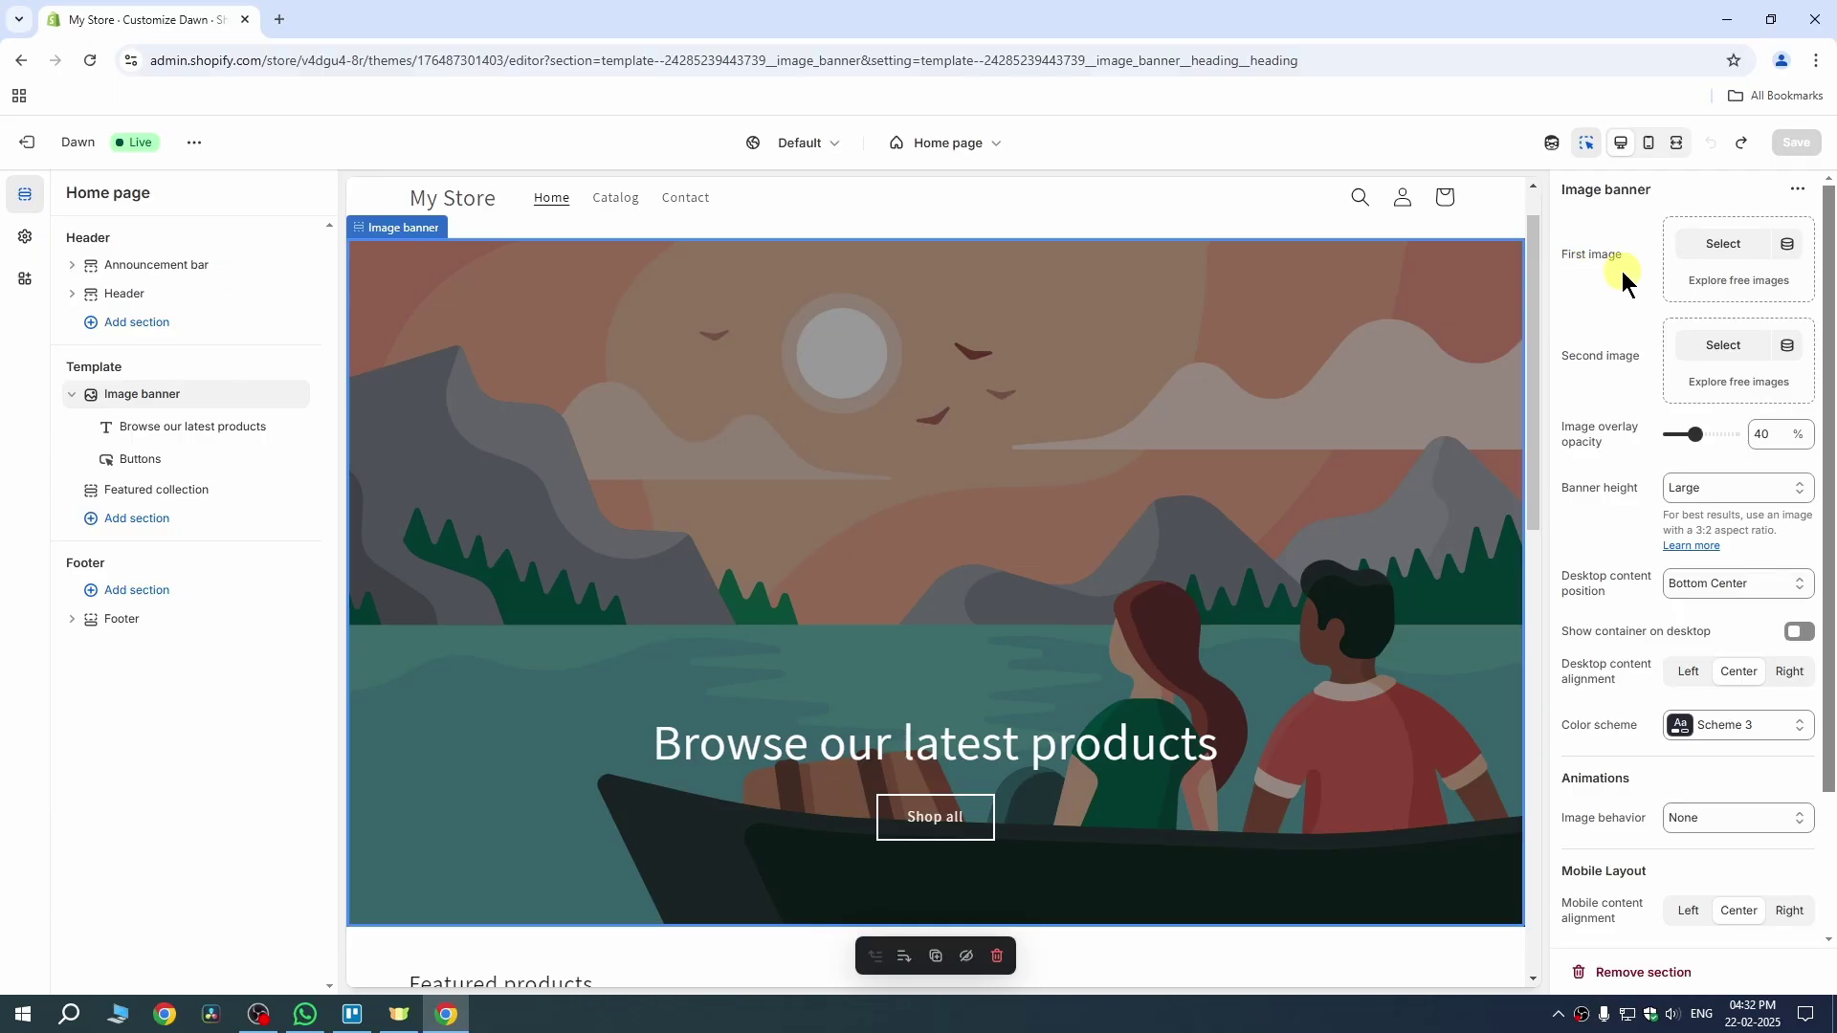
{"action": "left_click", "coordinate": [1713, 247]}
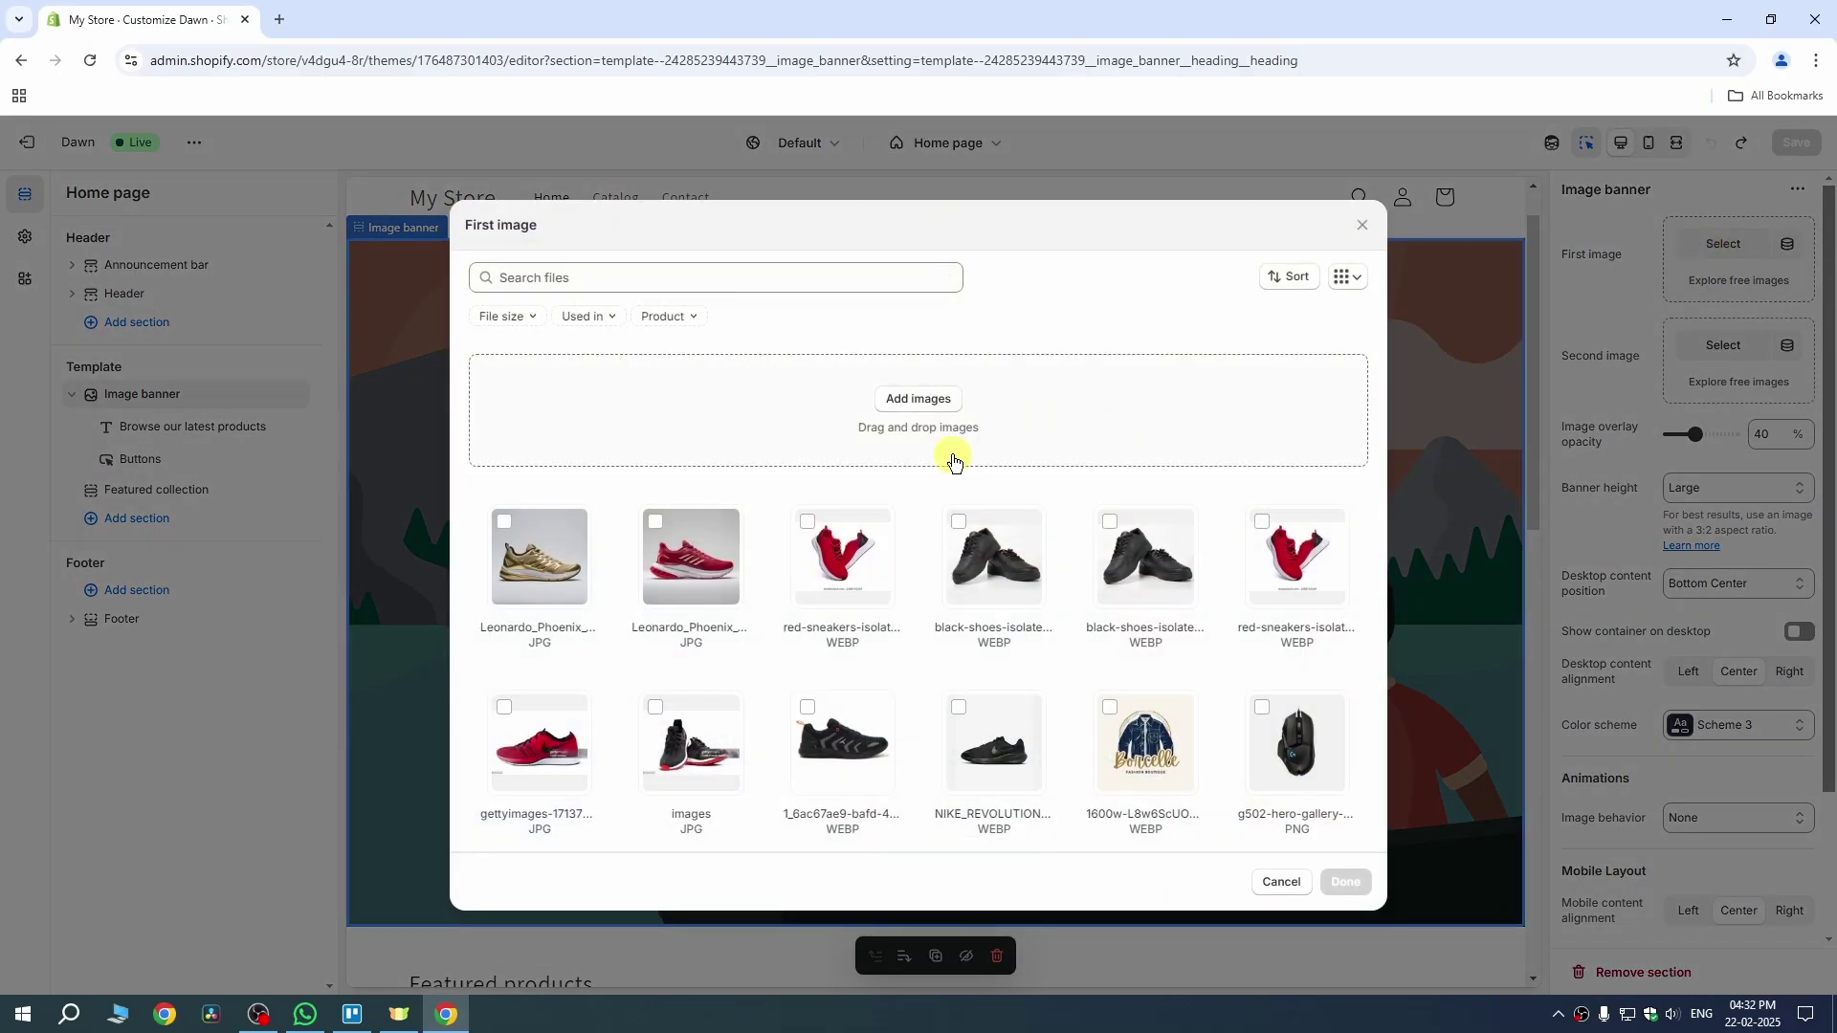
{"action": "left_click", "coordinate": [926, 398]}
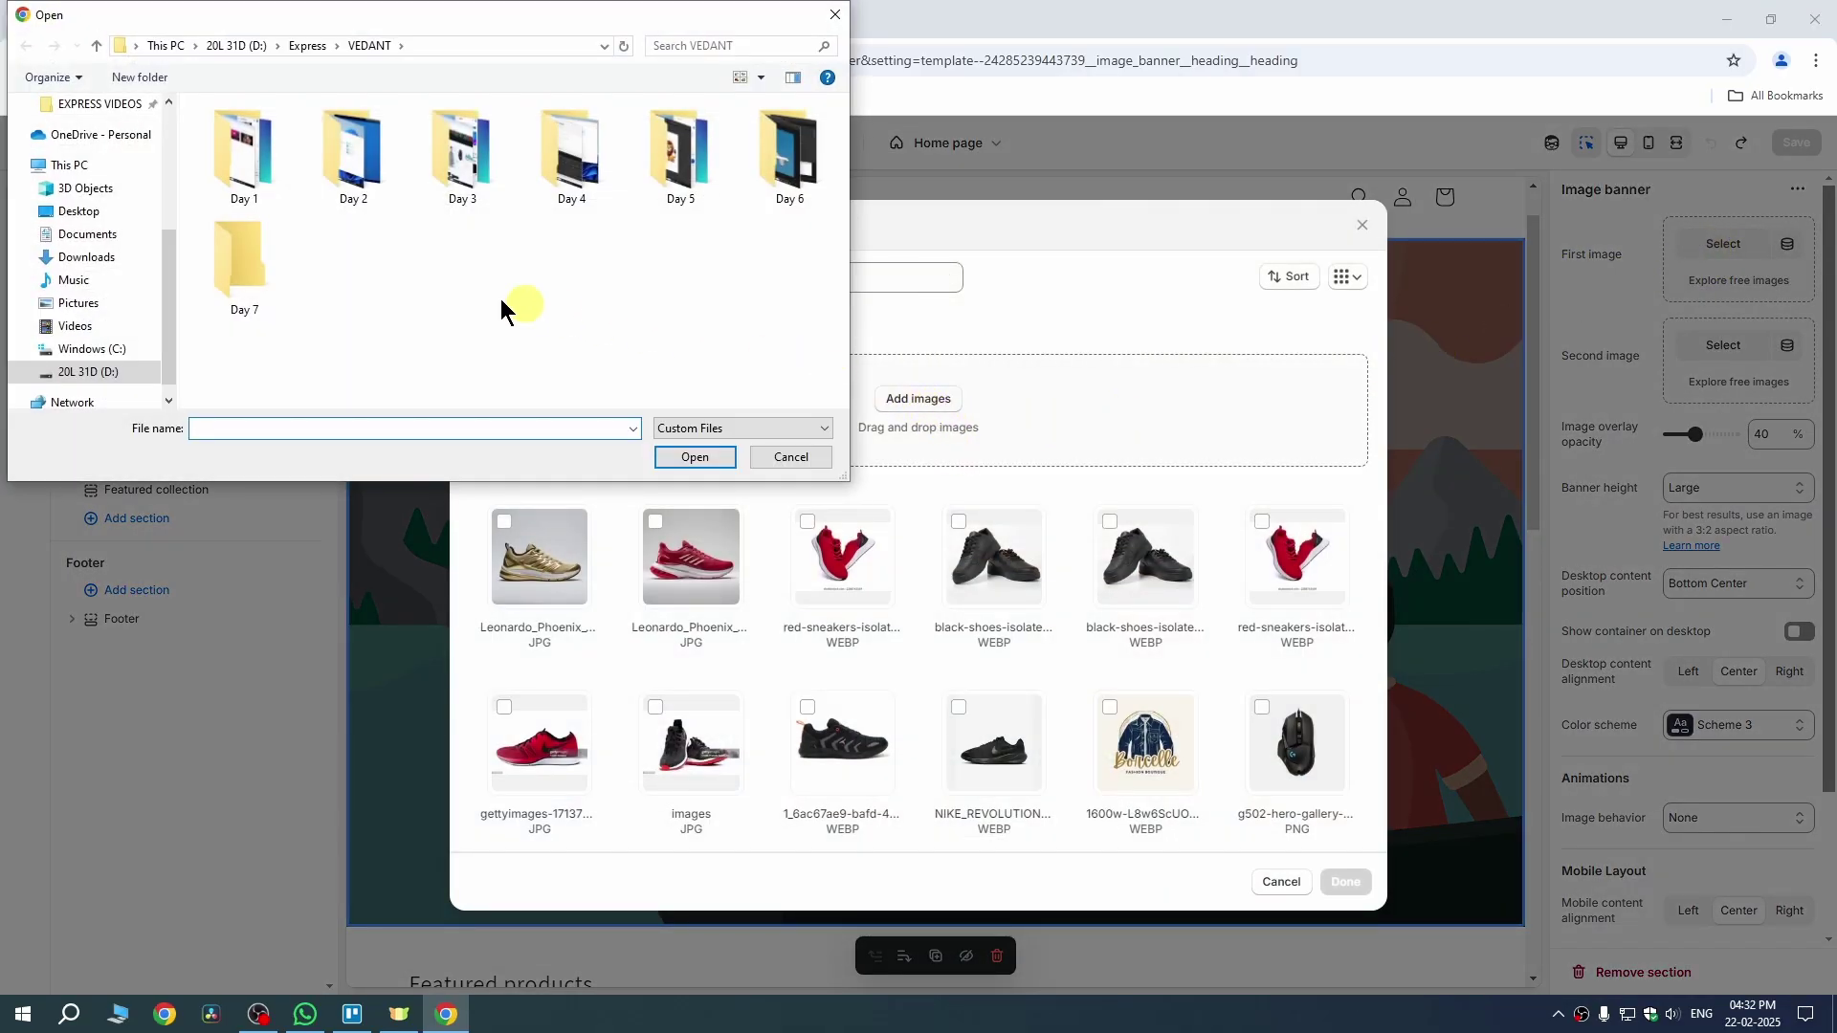
{"action": "scroll", "coordinate": [95, 306], "scroll_direction": "up", "scroll_amount": 4}
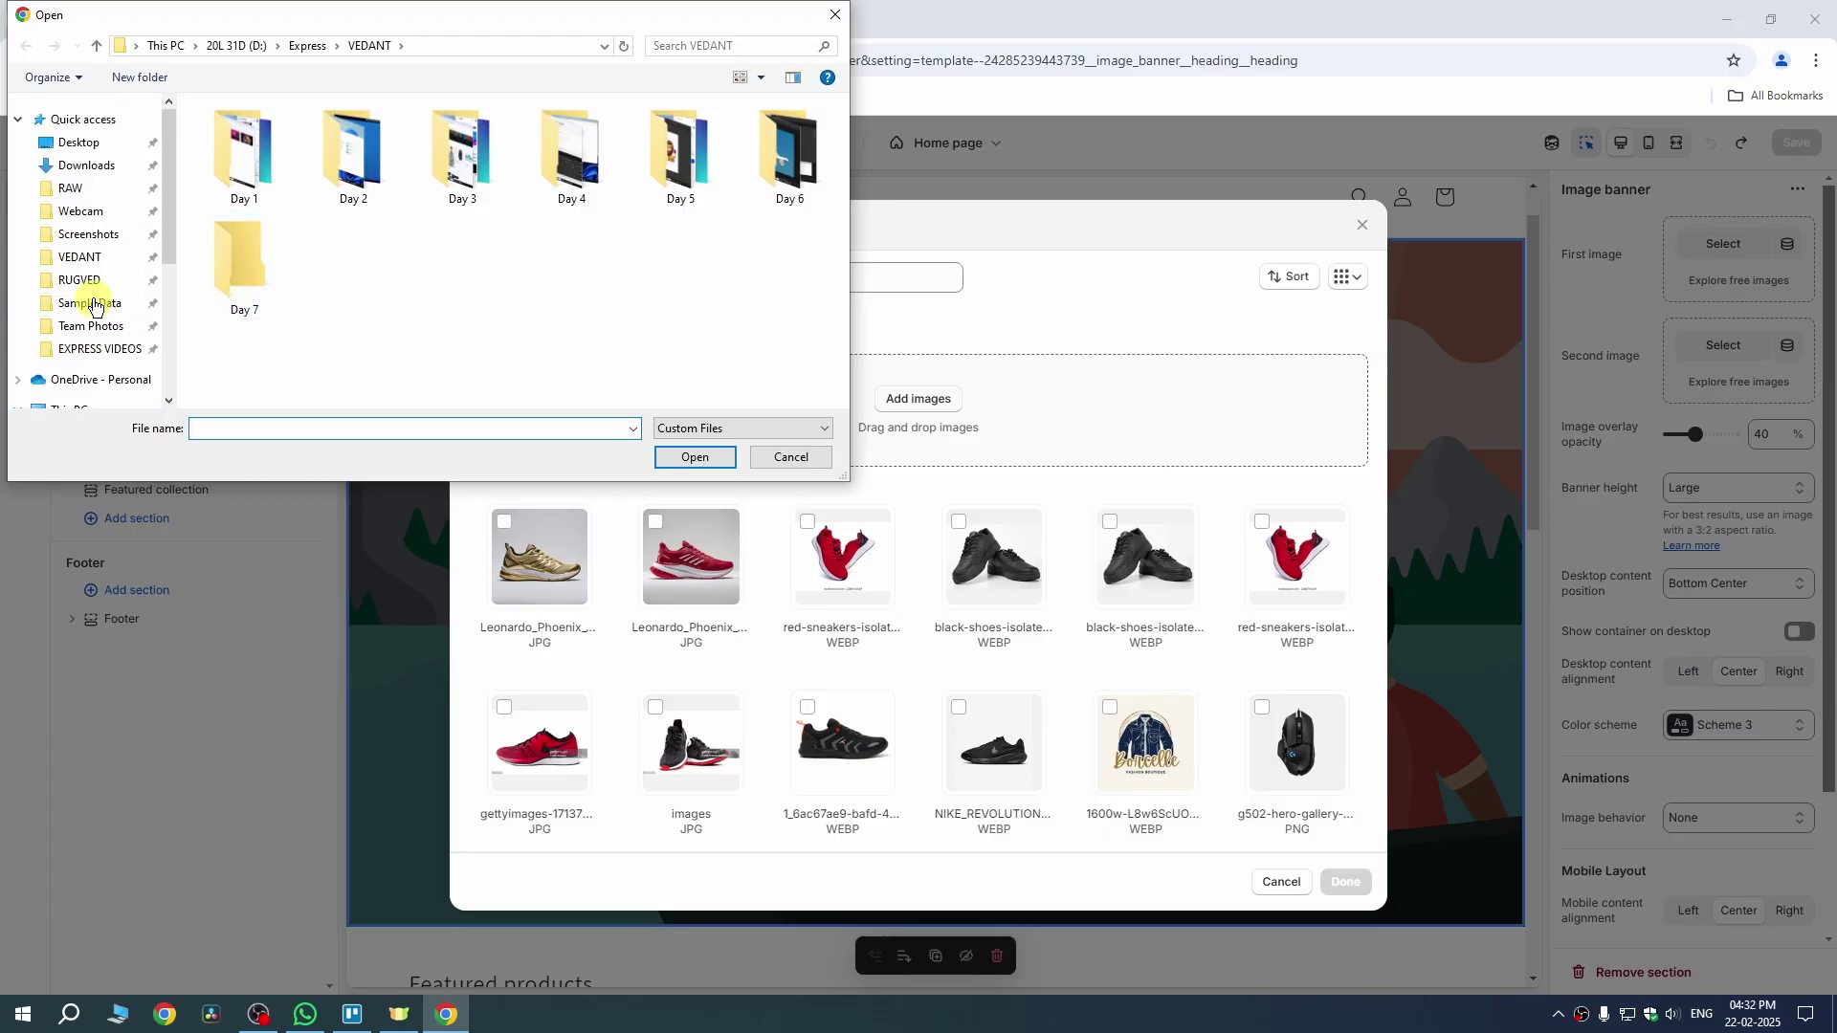
{"action": "left_click", "coordinate": [86, 166]}
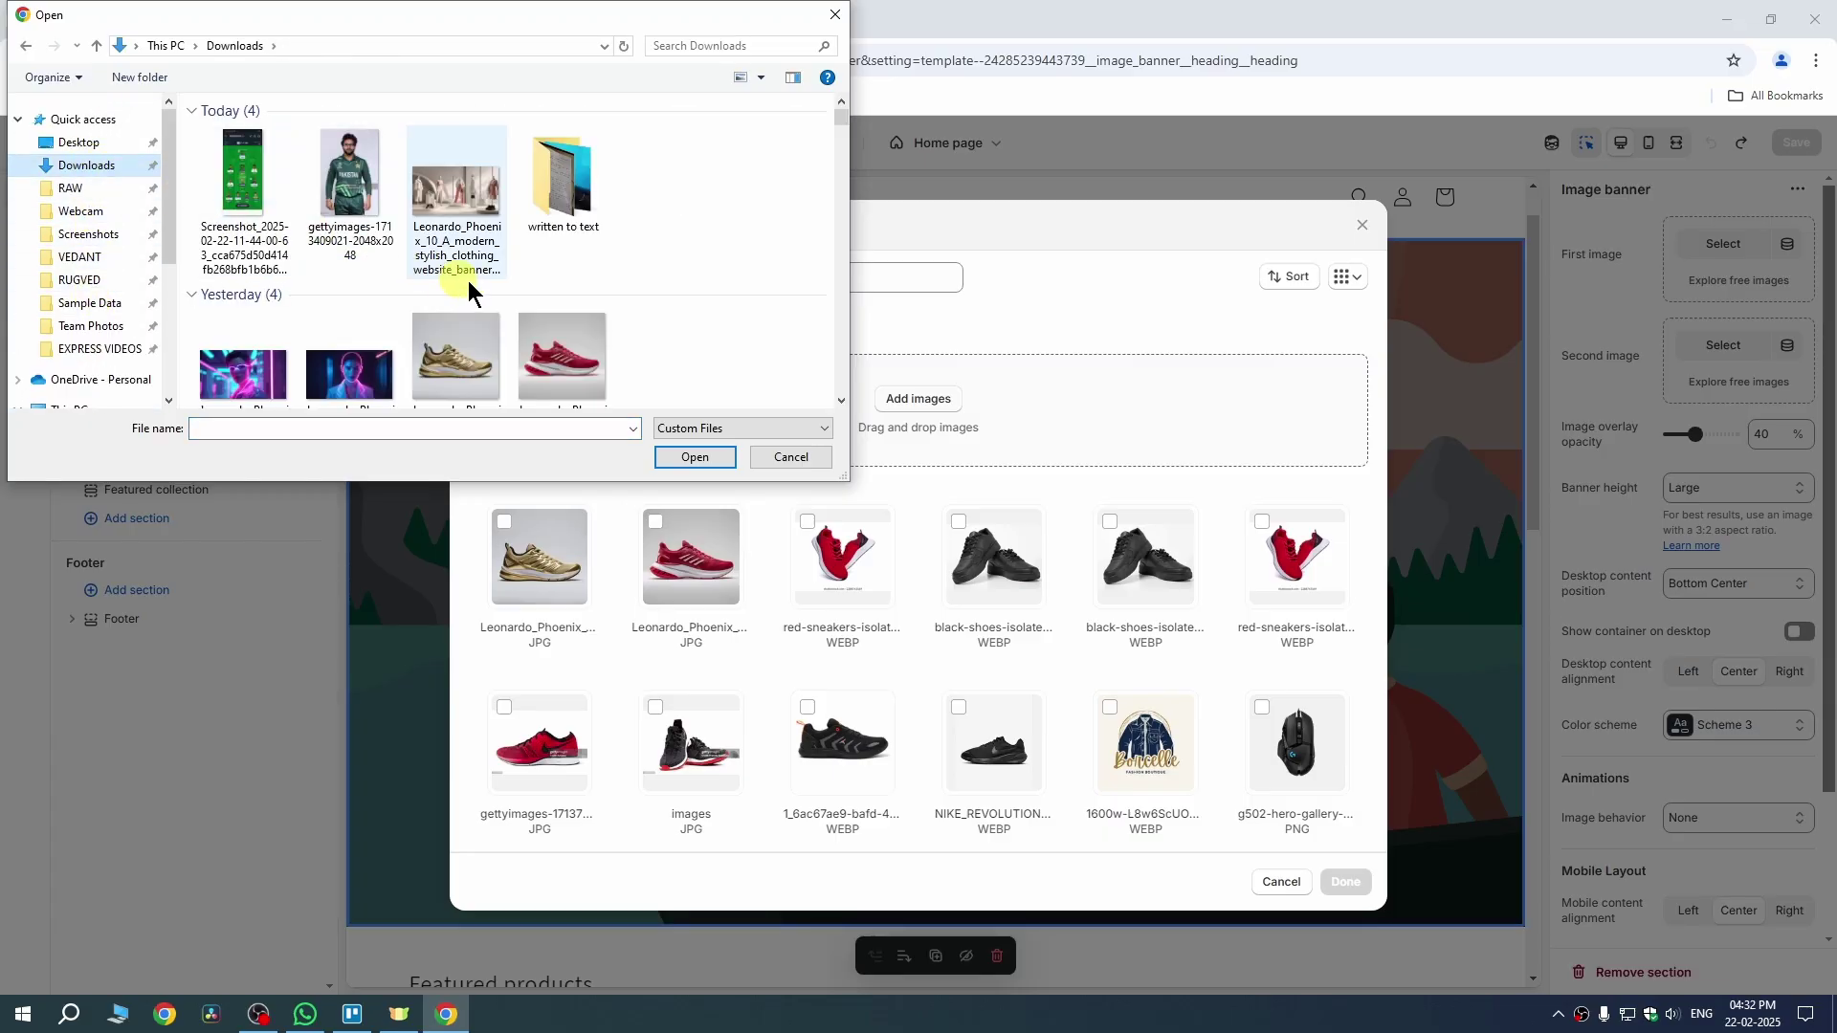
{"action": "left_click", "coordinate": [468, 282]}
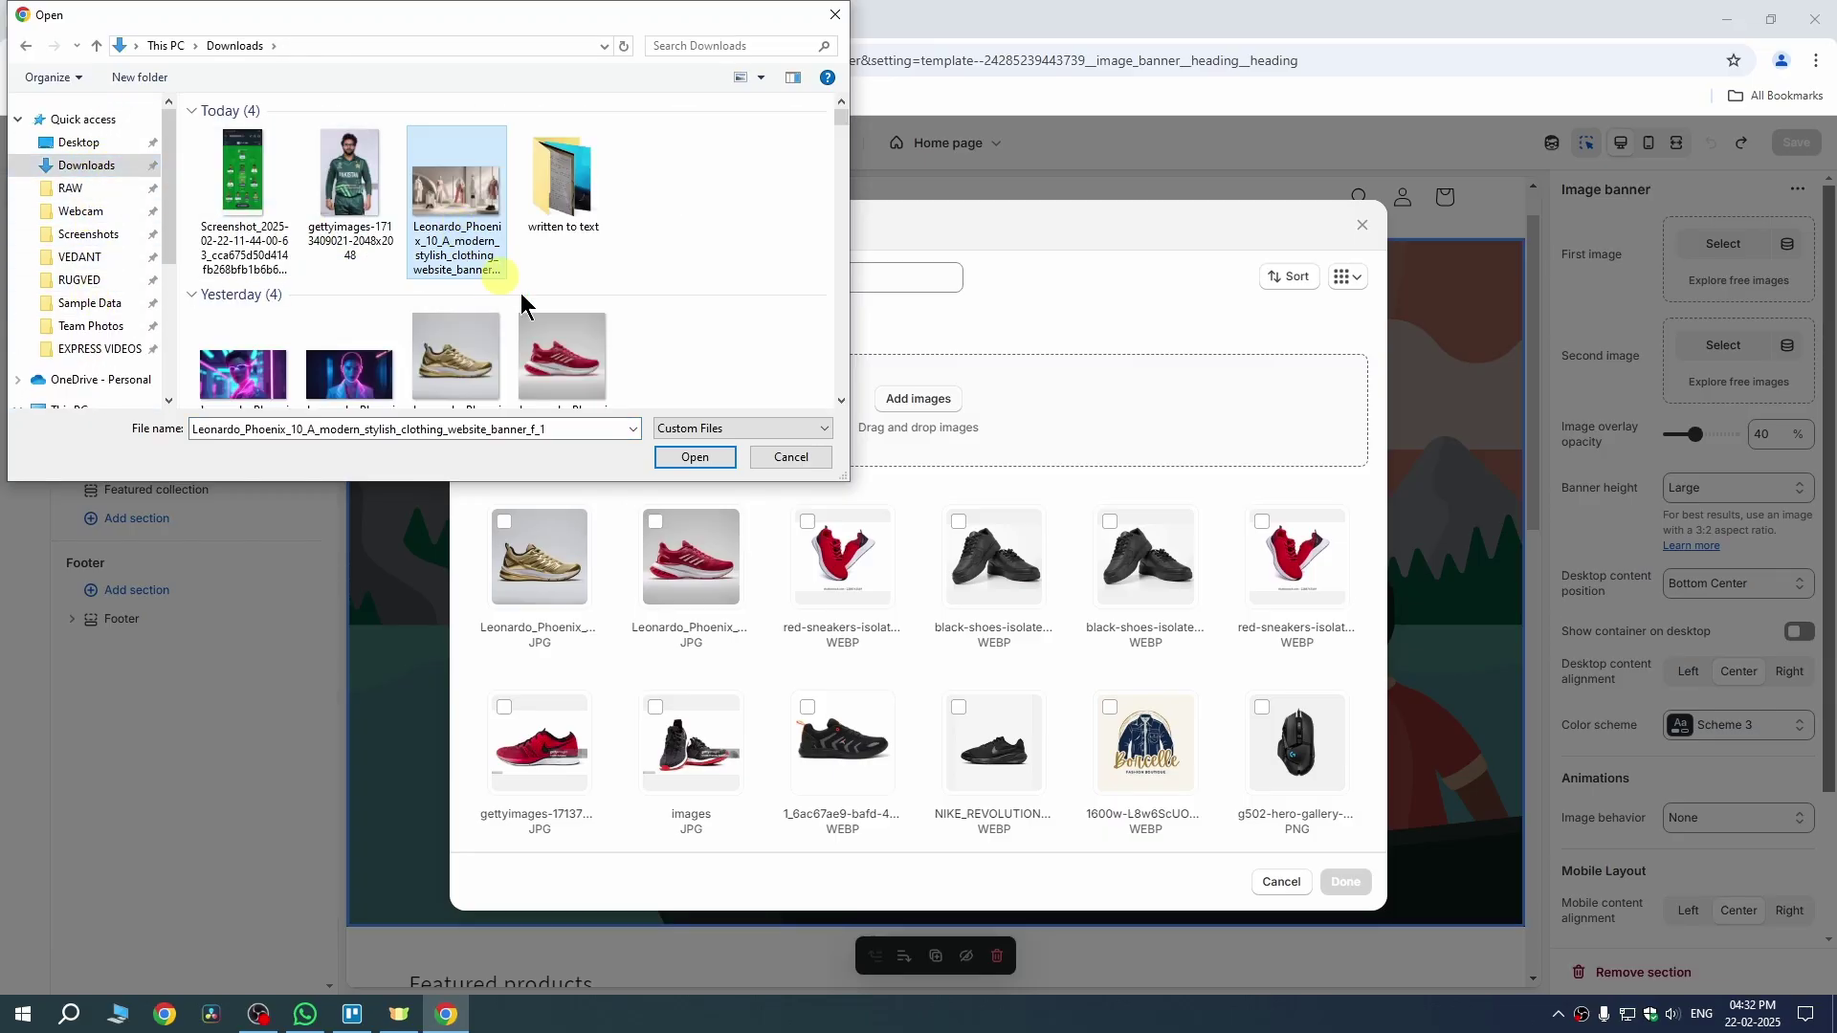
{"action": "left_click", "coordinate": [694, 458]}
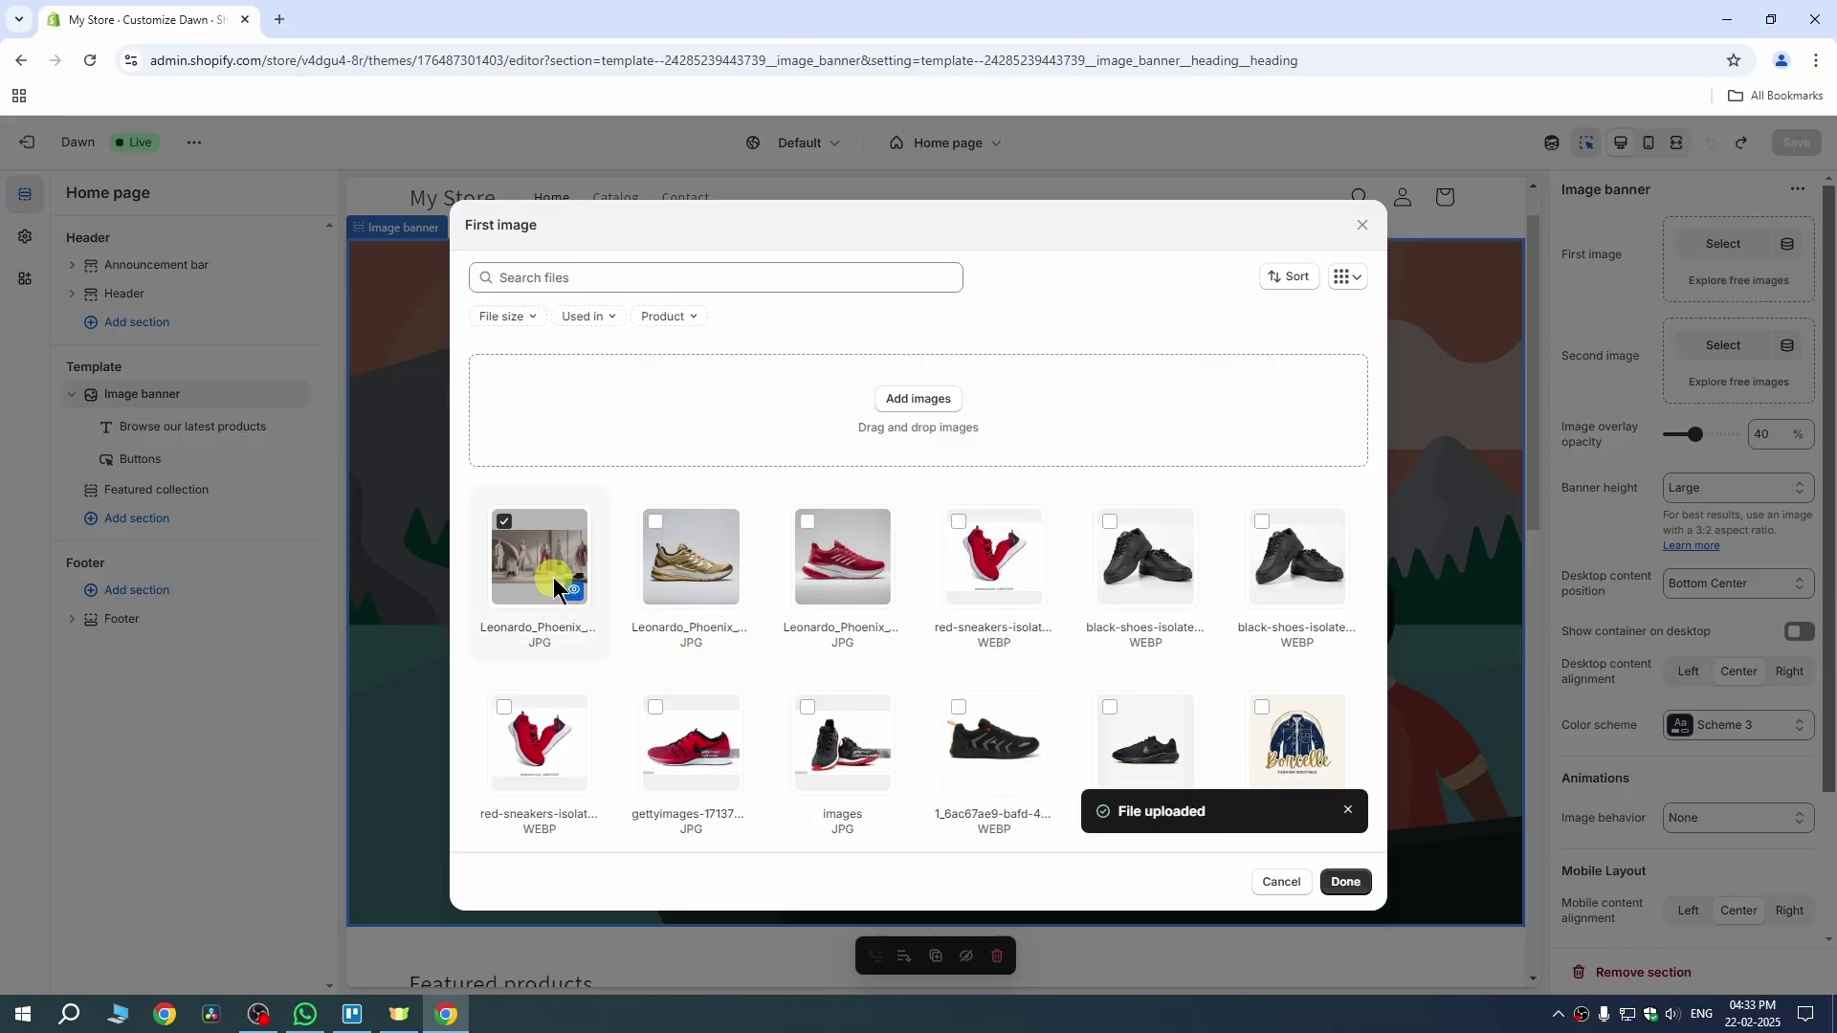
{"action": "left_click", "coordinate": [1345, 882]}
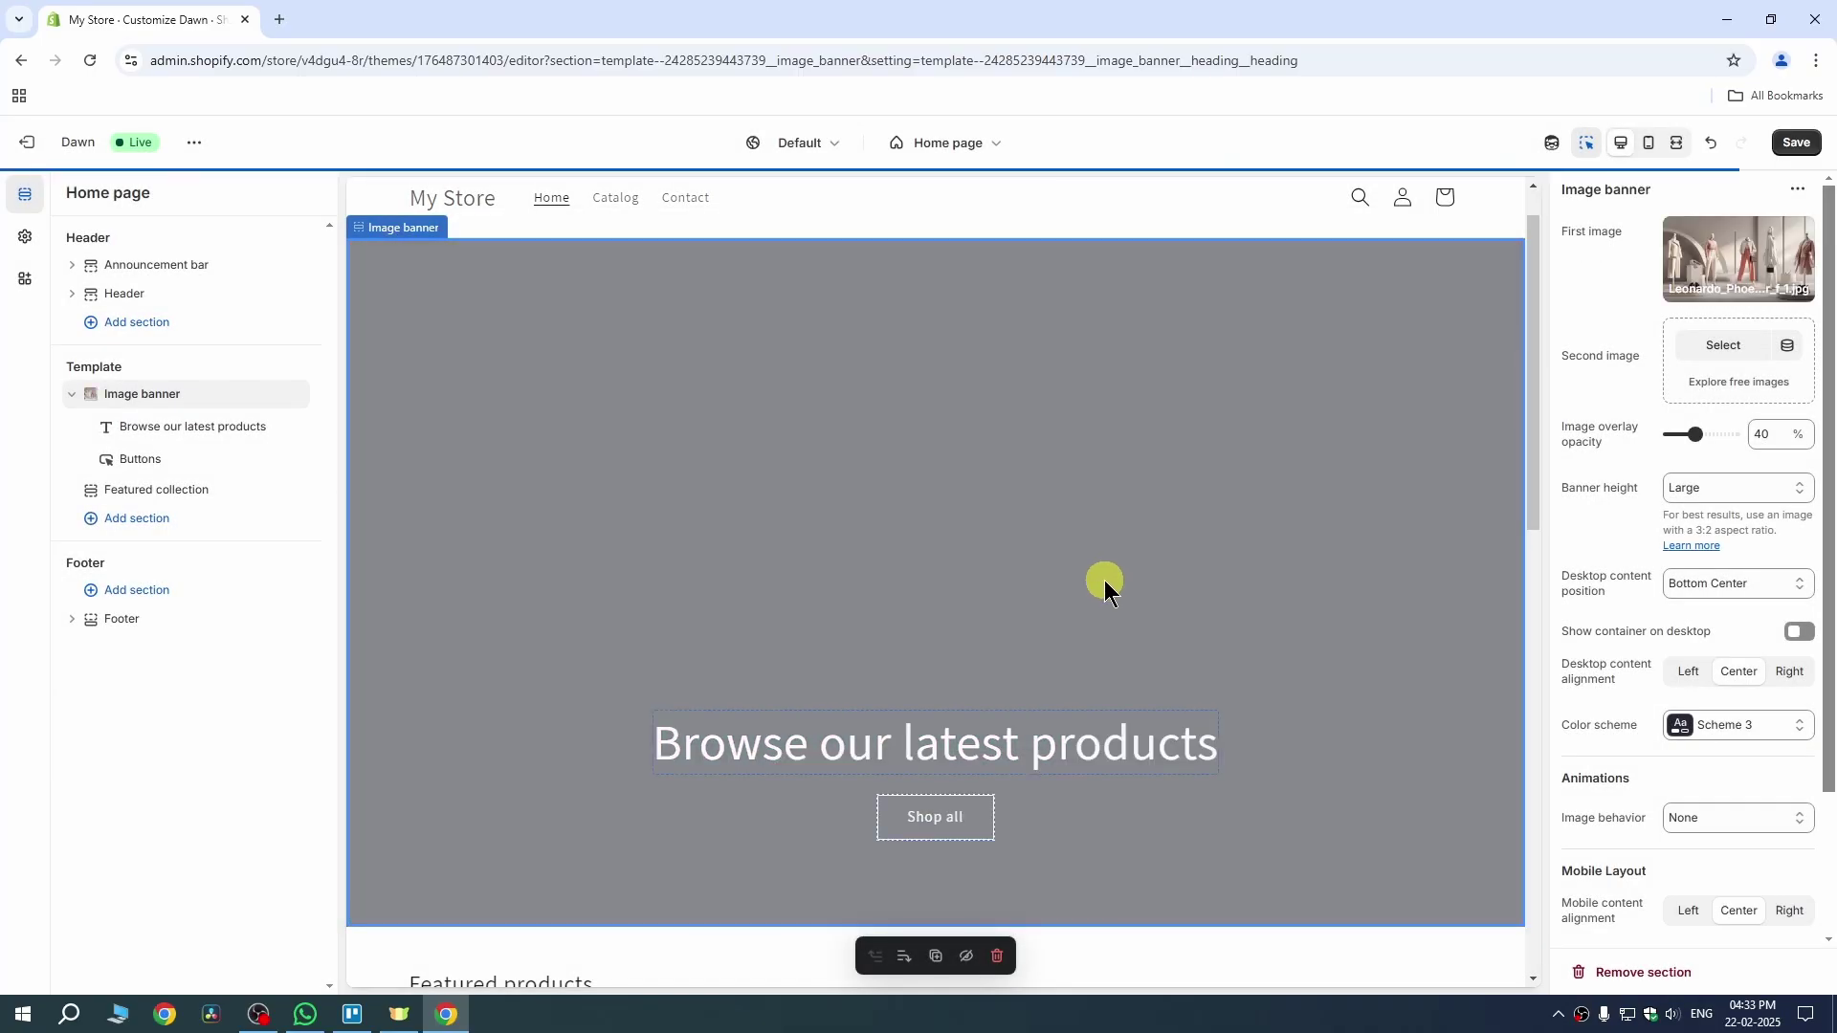
- Replace the image banner's heading text with "Learnlite Express"
{"action": "left_click", "coordinate": [1056, 746]}
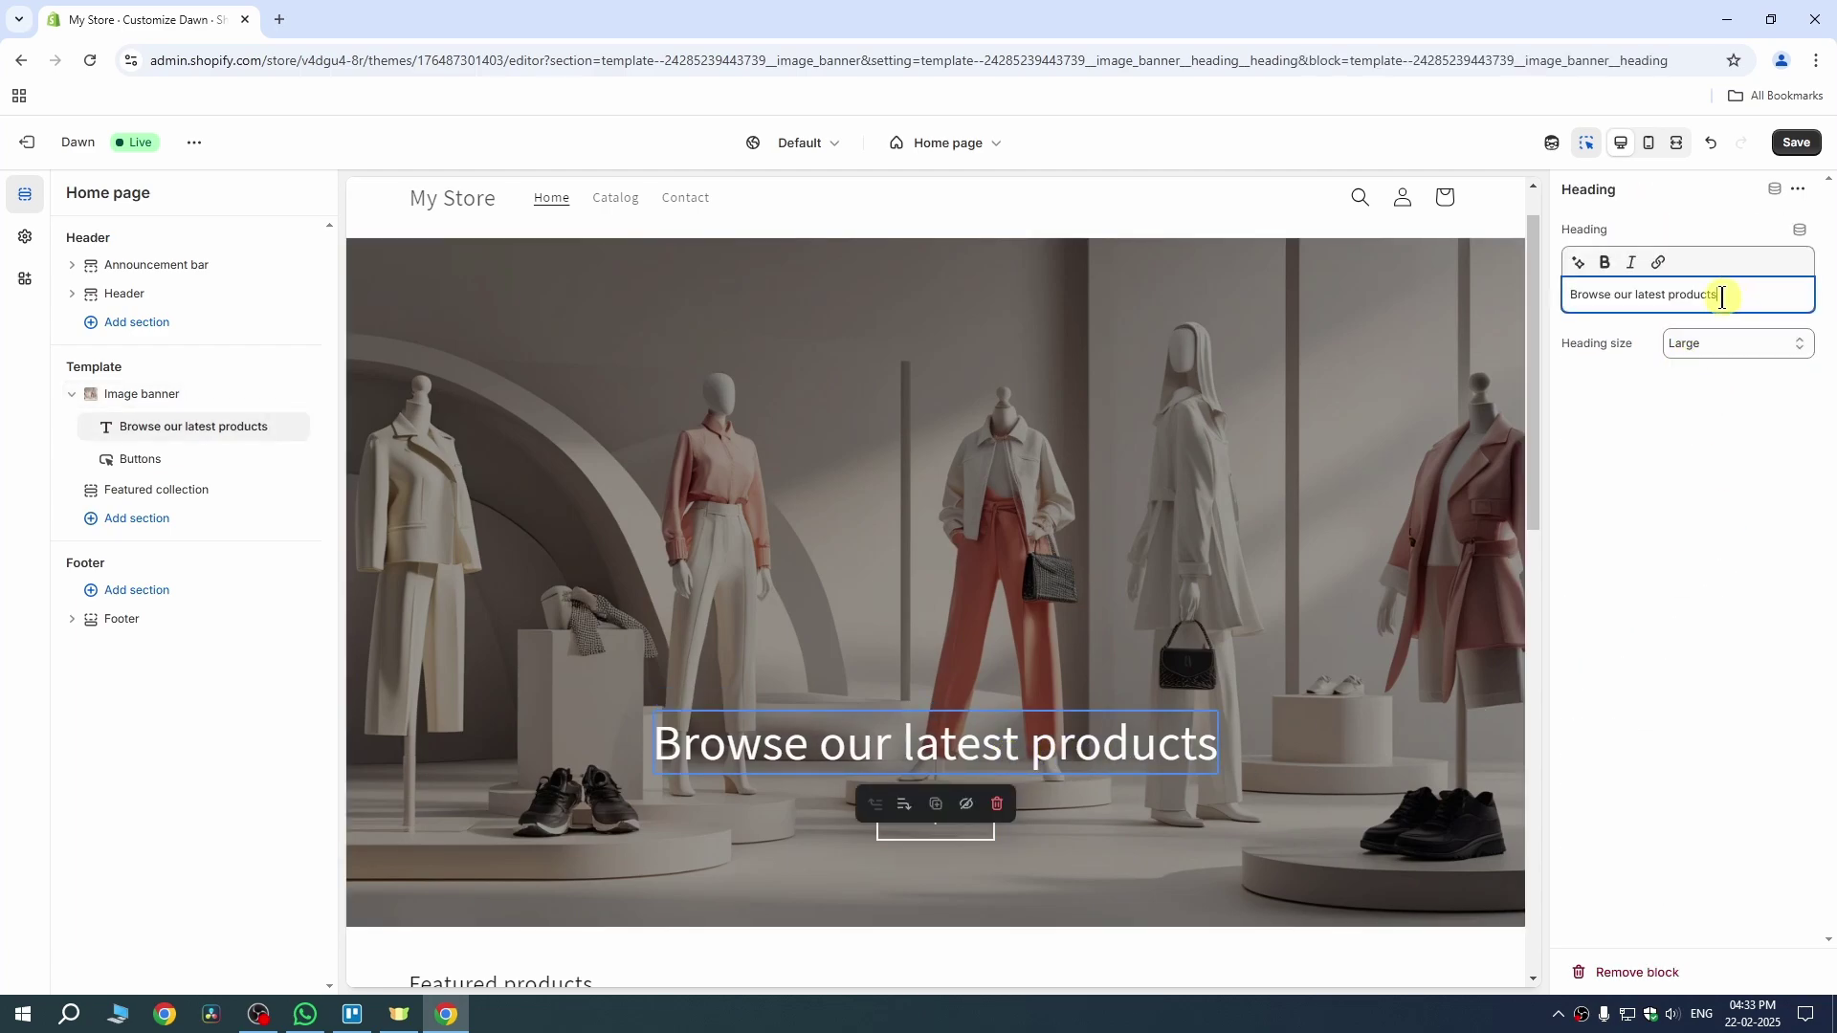
{"action": "left_click_drag", "start_coordinate": [1722, 296], "coordinate": [1553, 304]}
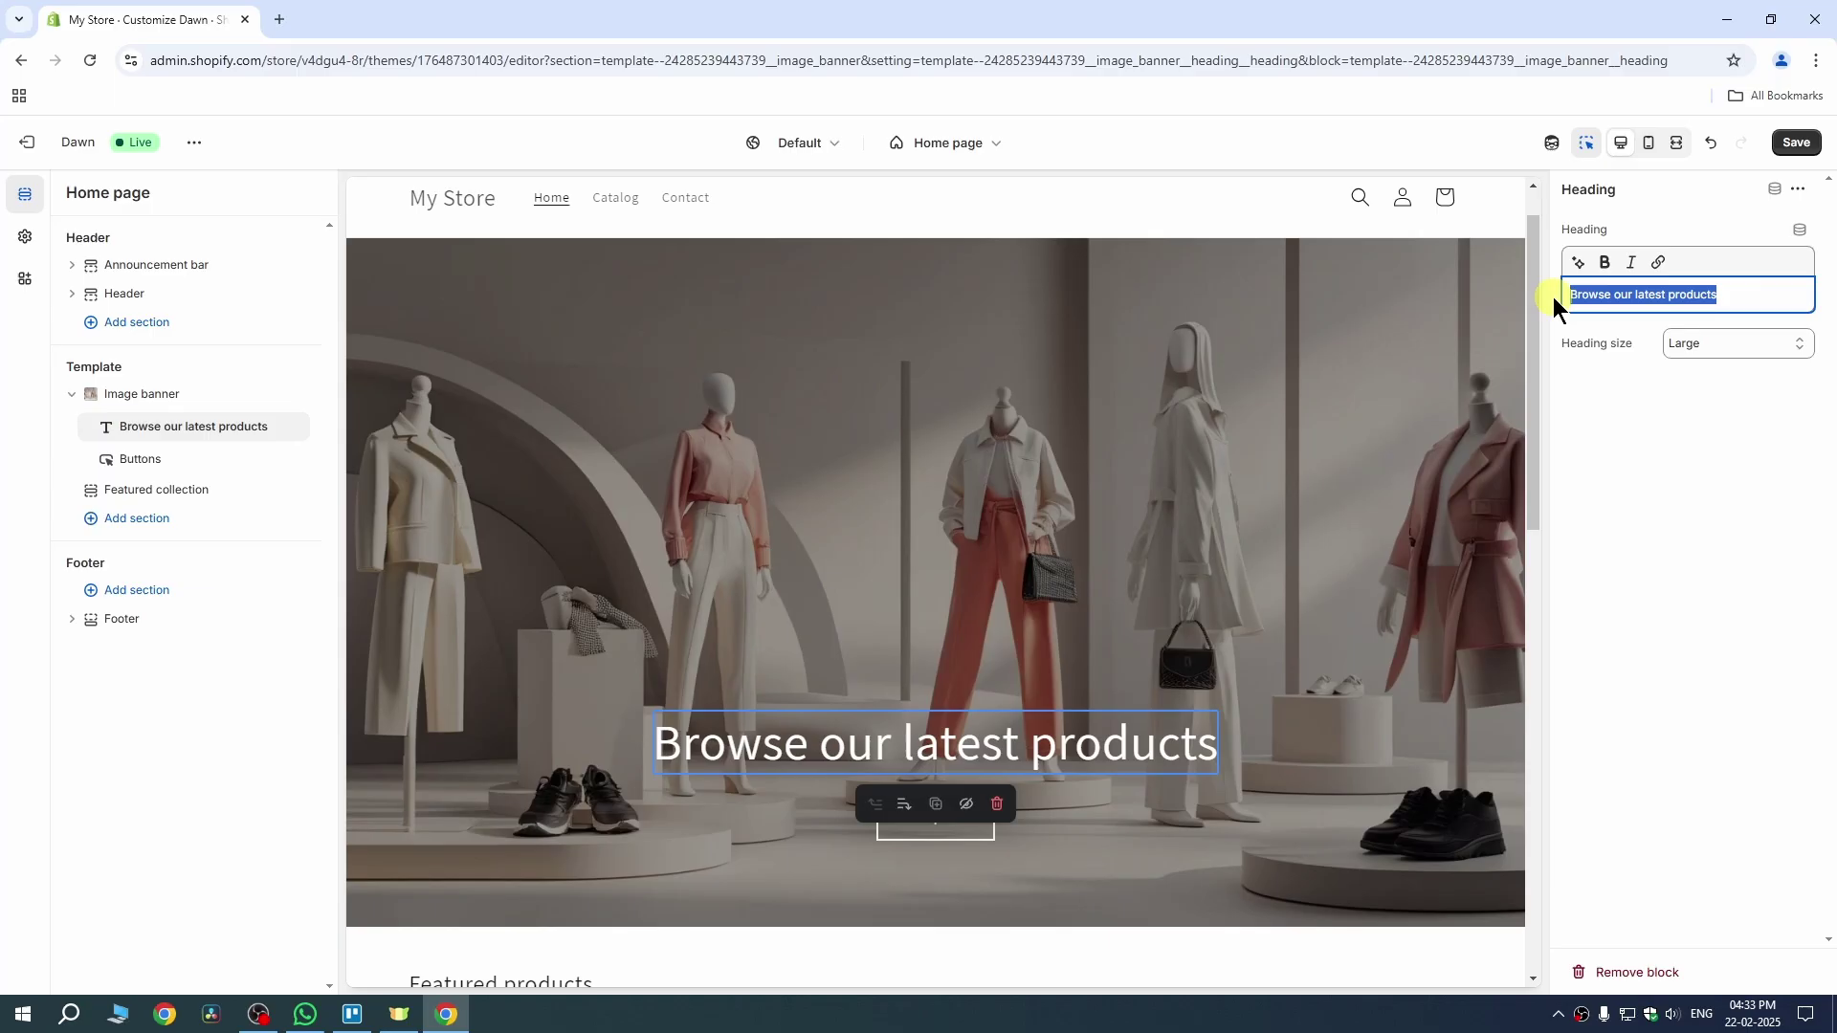
{"action": "type", "text": "Learnlite Express"}
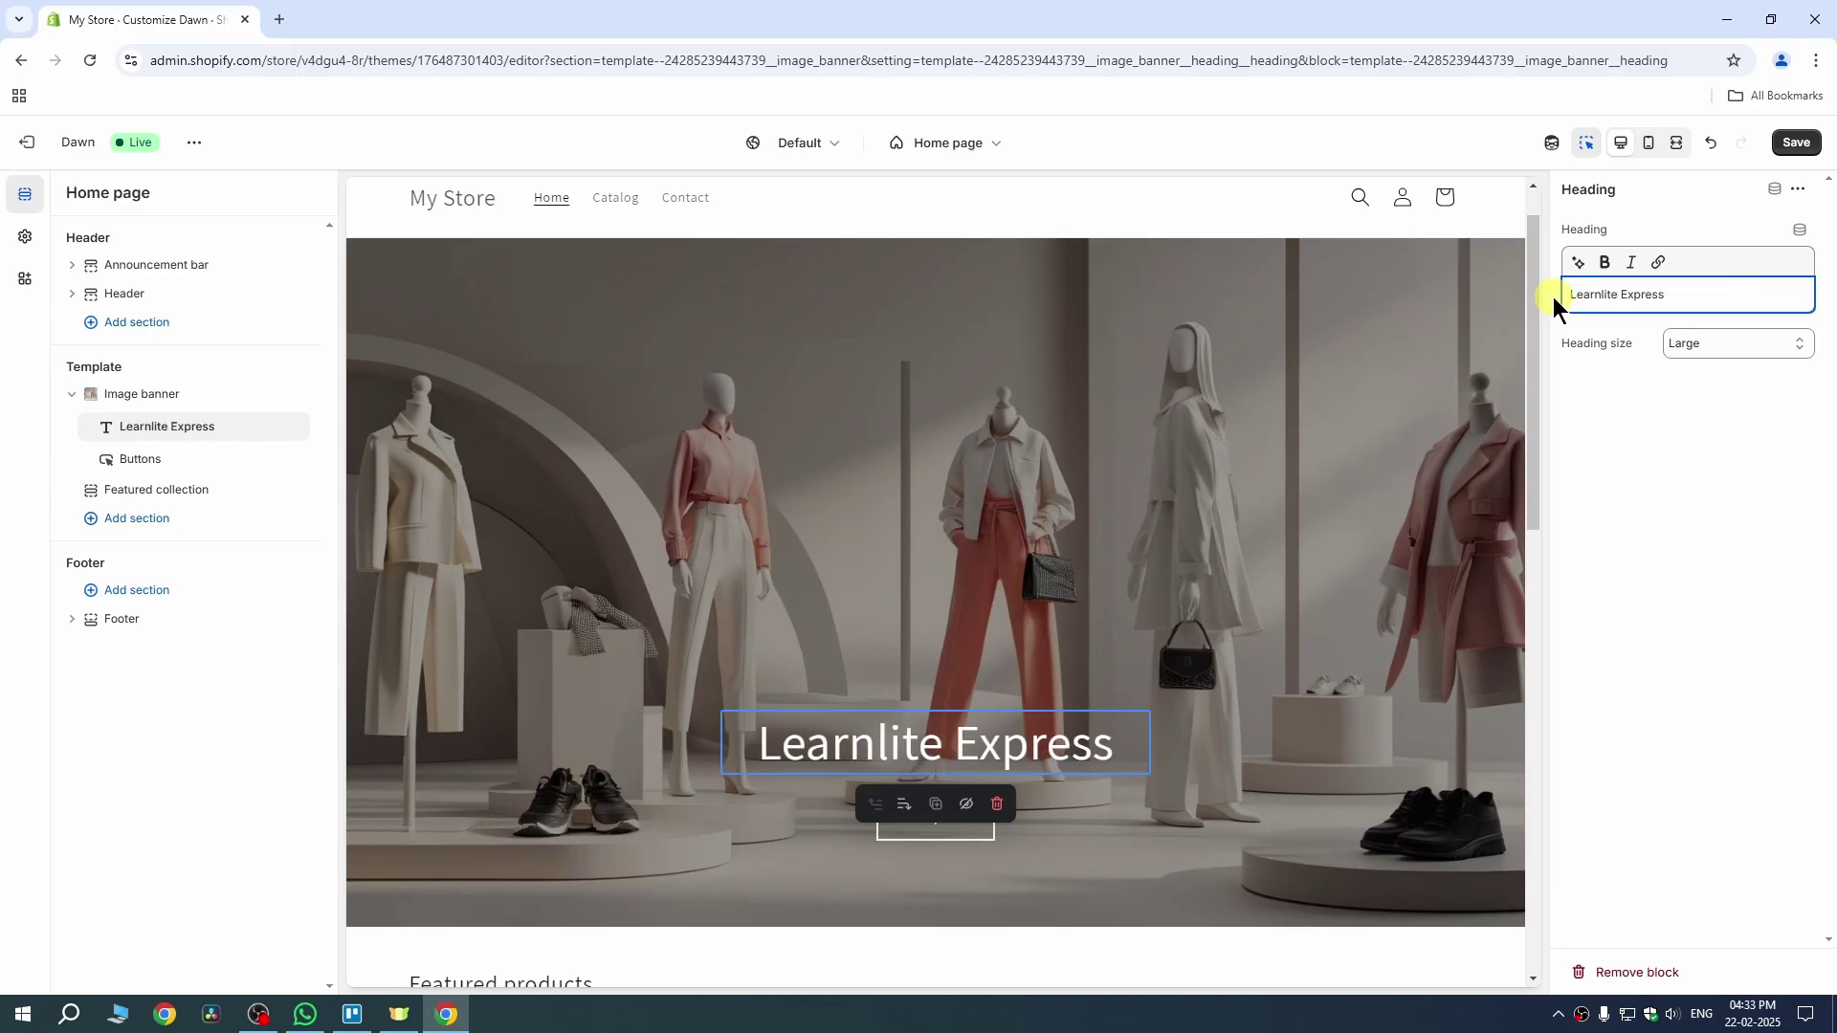
- Make the banner heading bold and set its heading size to Small
{"action": "left_click_drag", "start_coordinate": [1683, 299], "coordinate": [1579, 295]}
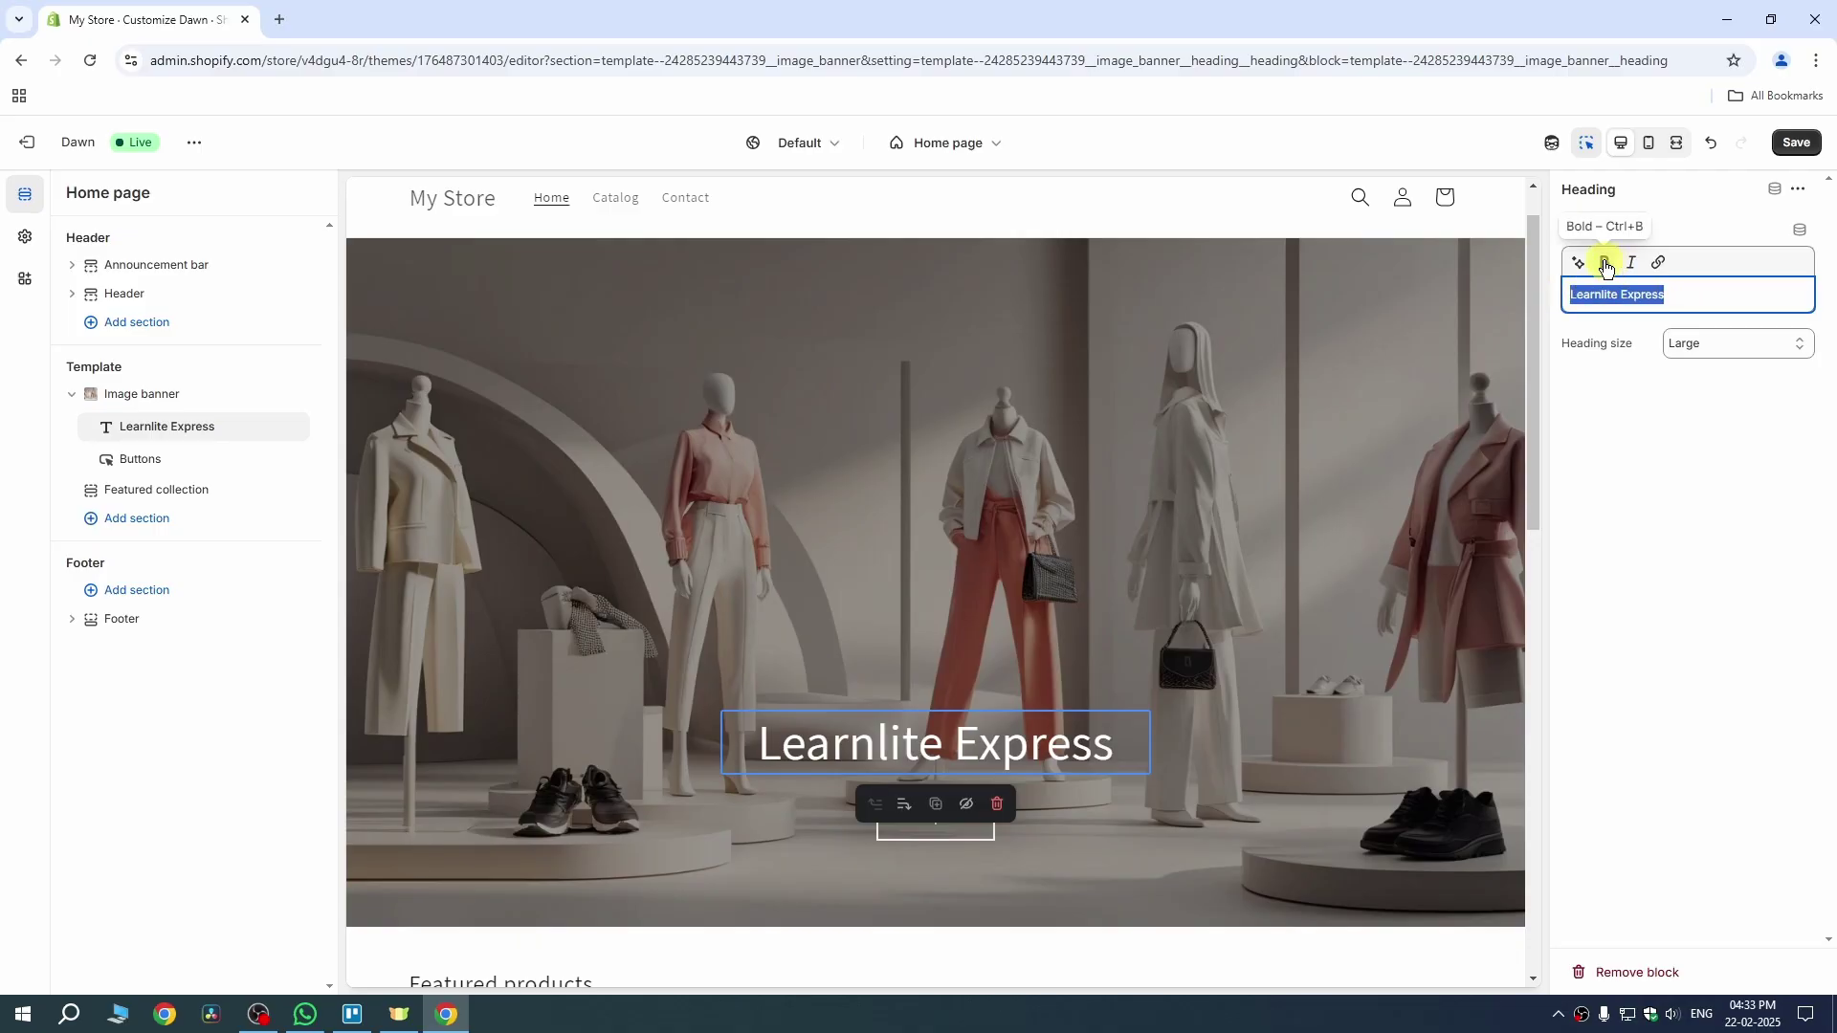
{"action": "left_click", "coordinate": [1606, 265]}
{"action": "left_click", "coordinate": [1605, 388]}
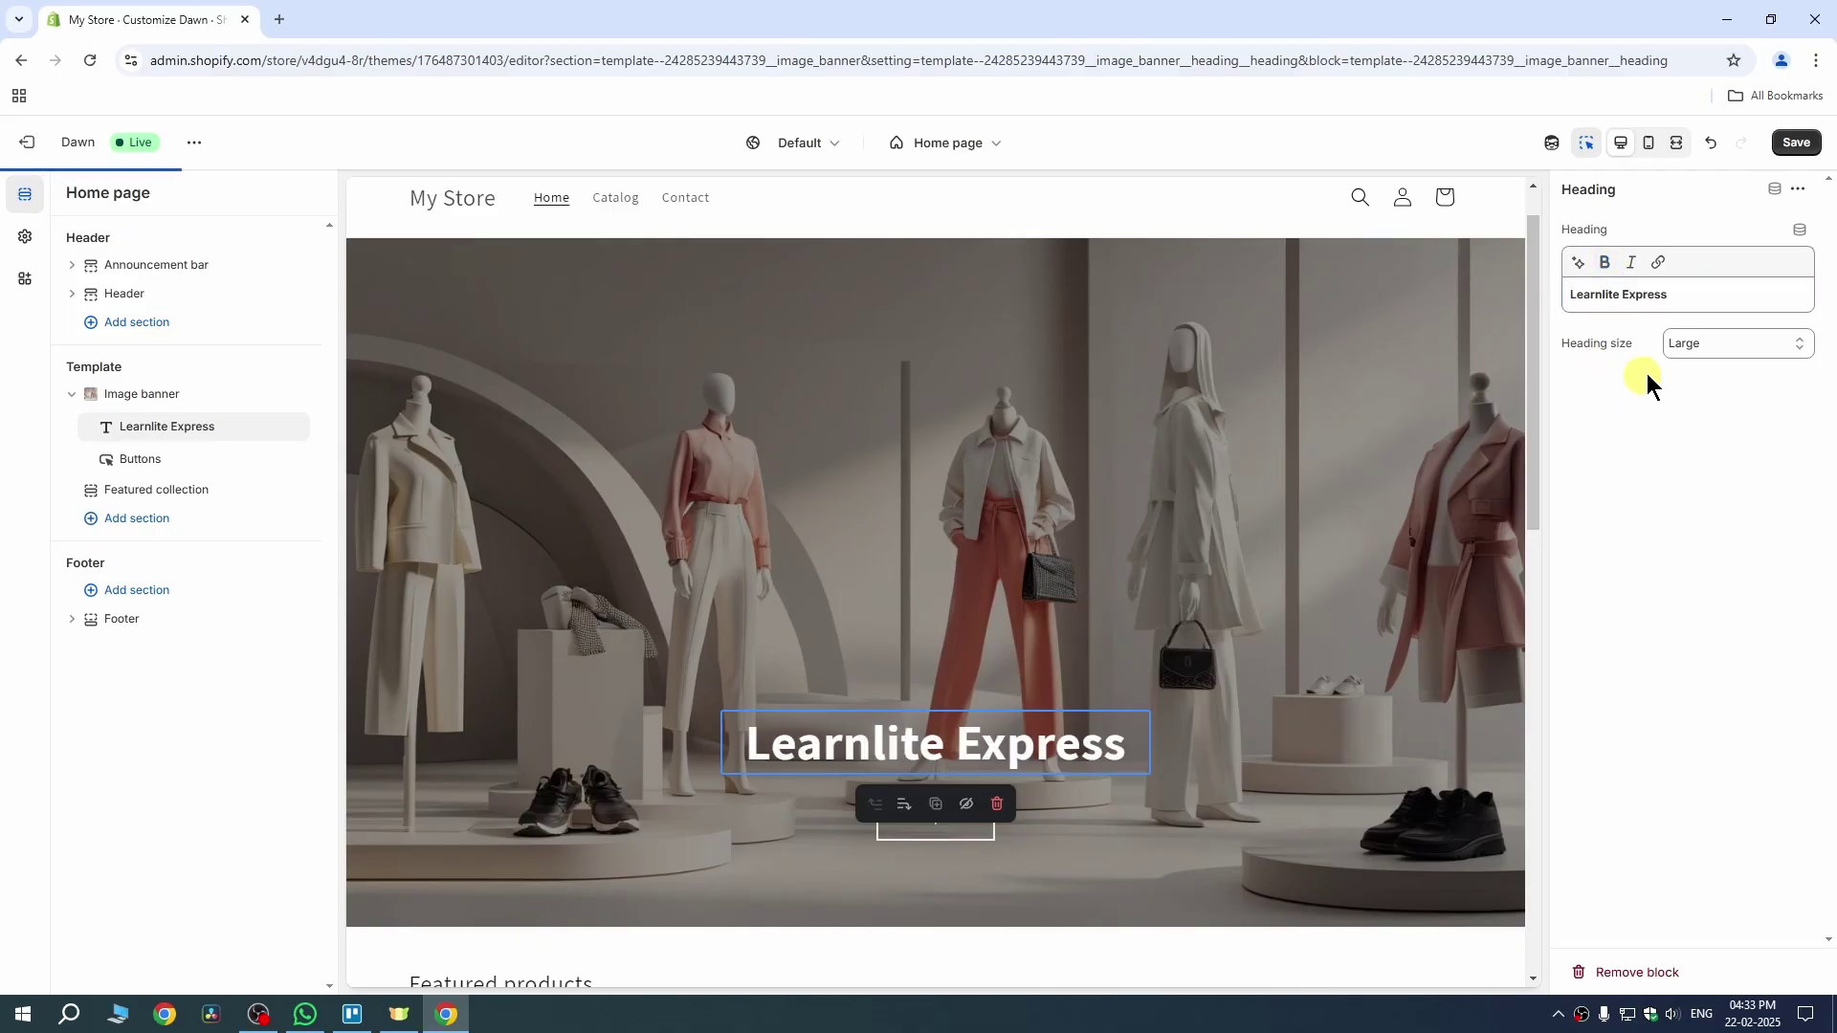
{"action": "left_click", "coordinate": [1701, 343]}
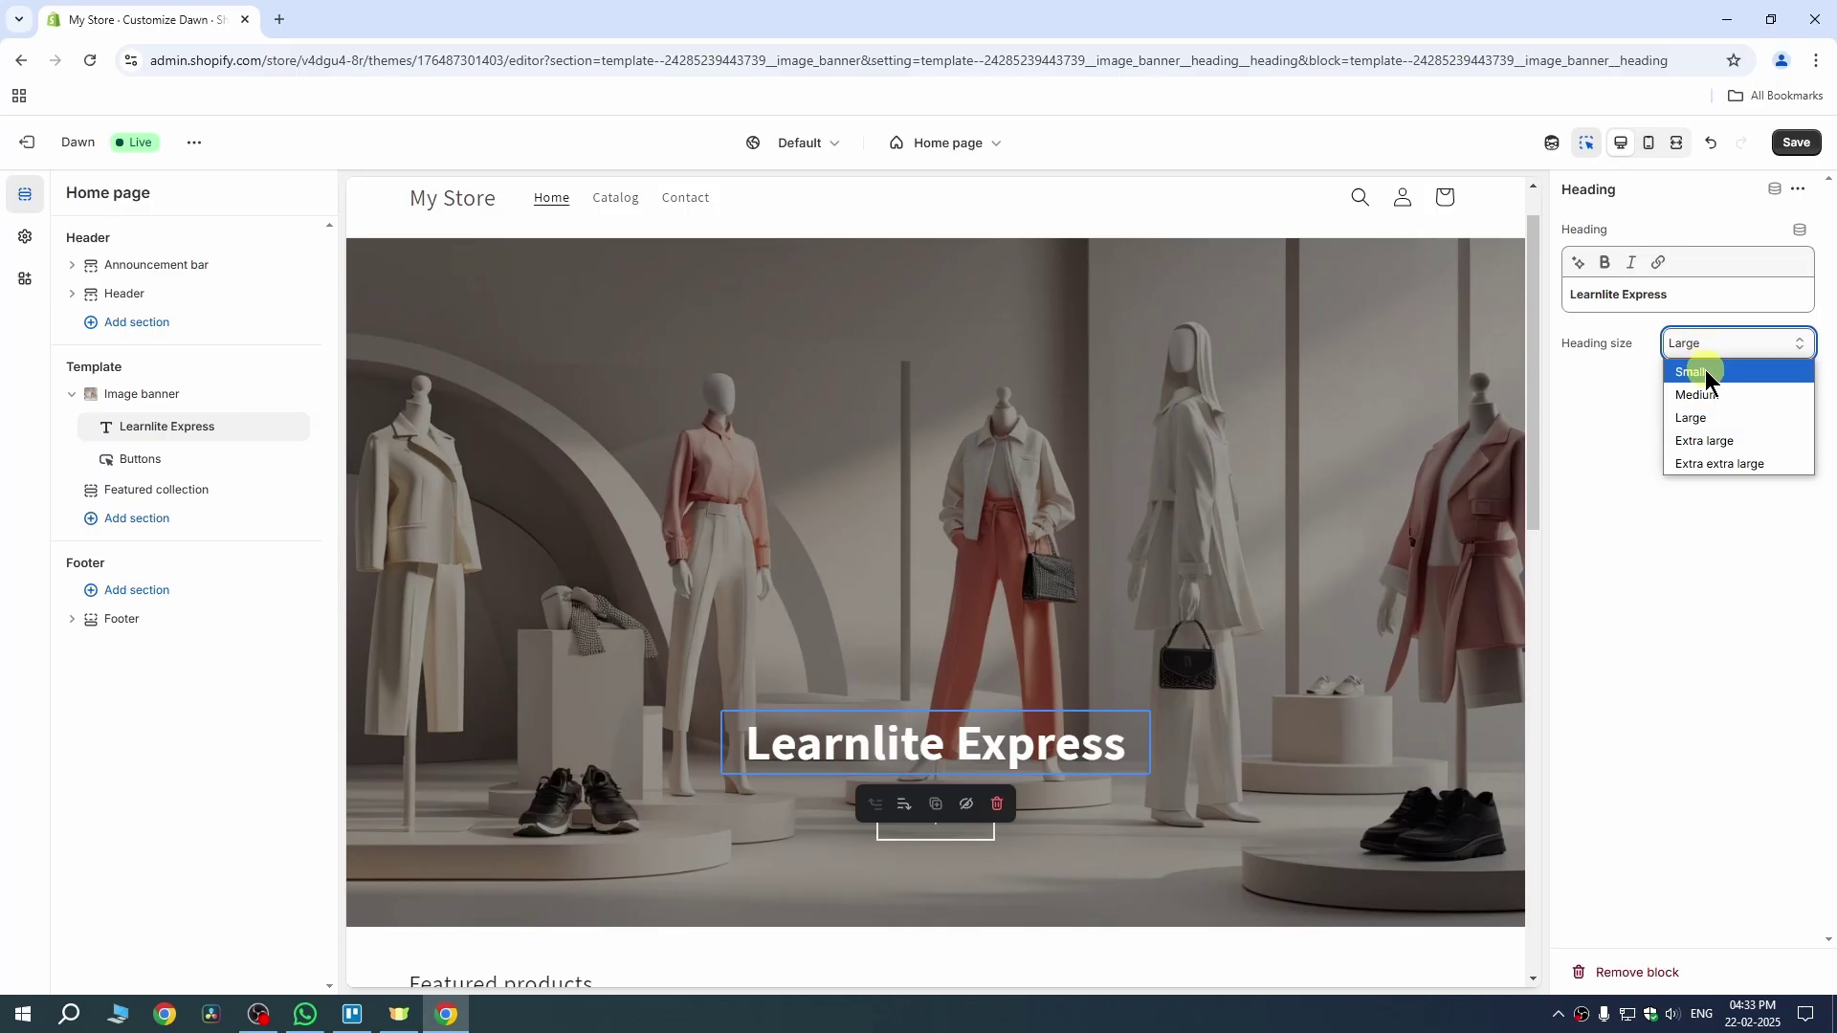
{"action": "left_click", "coordinate": [1704, 369]}
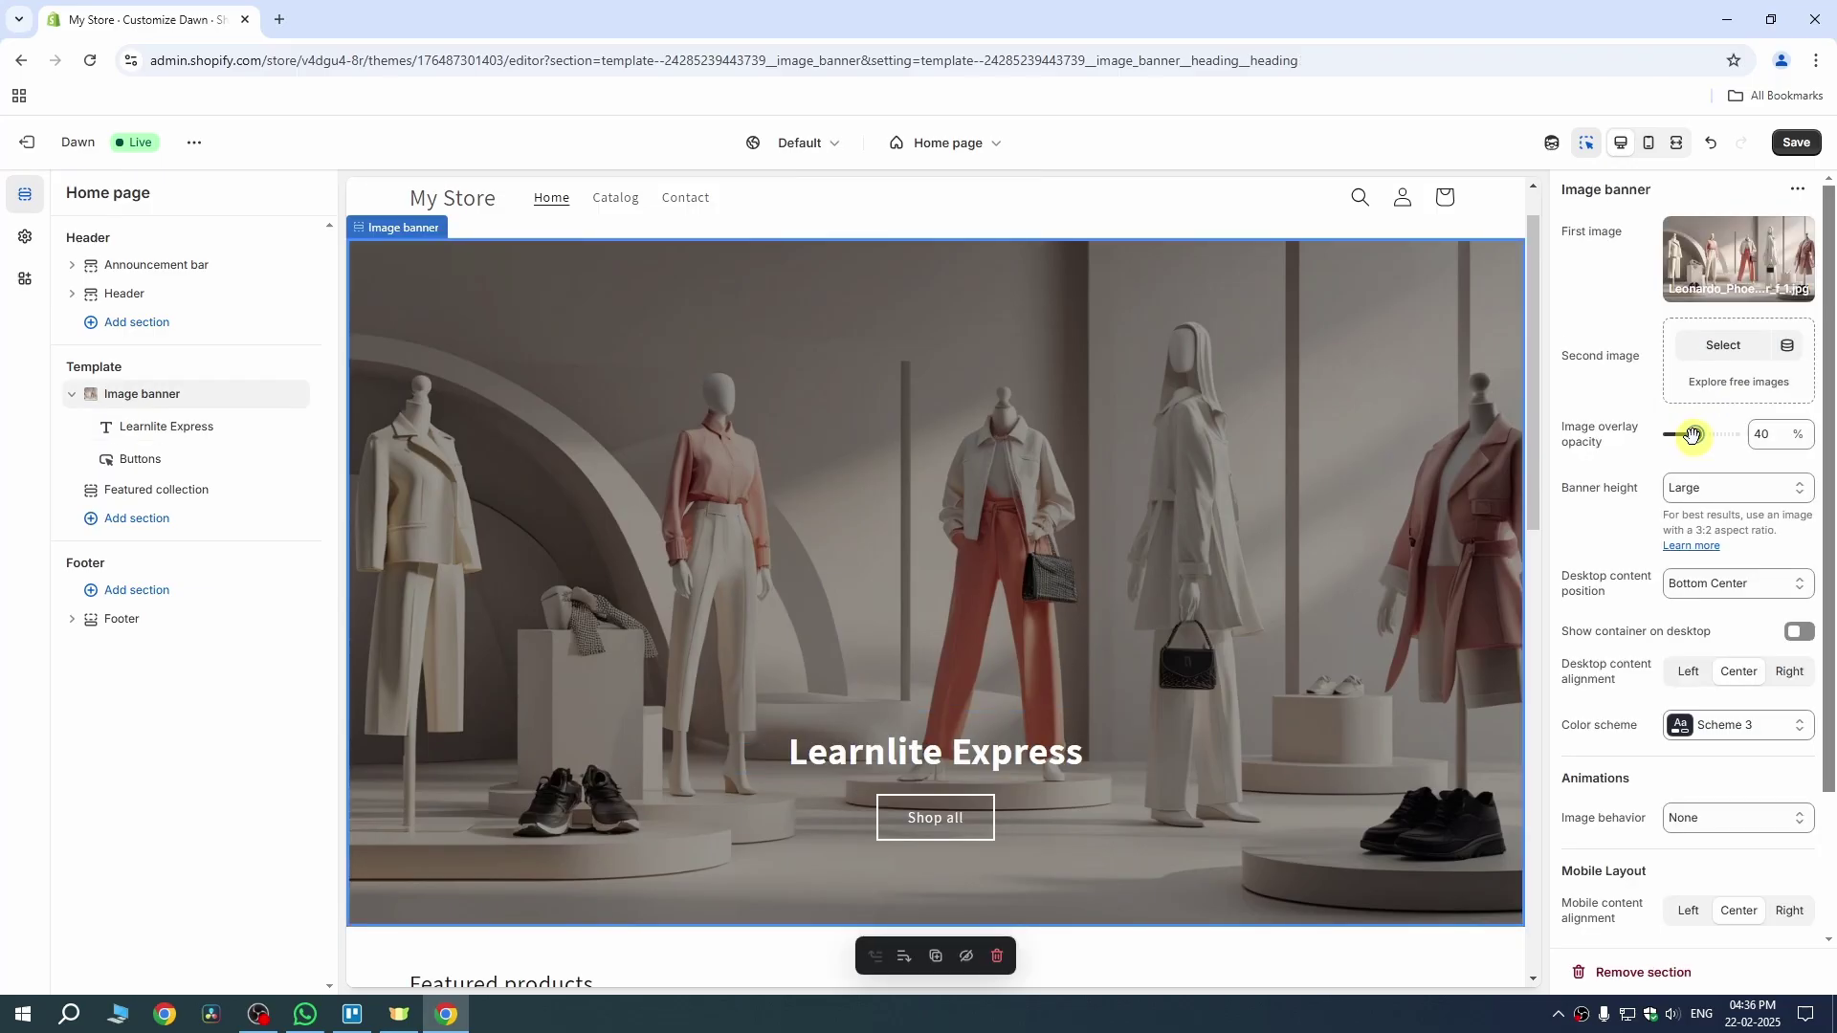
- Set the image banner's overlay opacity to 20%
{"action": "left_click_drag", "start_coordinate": [1684, 431], "coordinate": [1681, 434]}
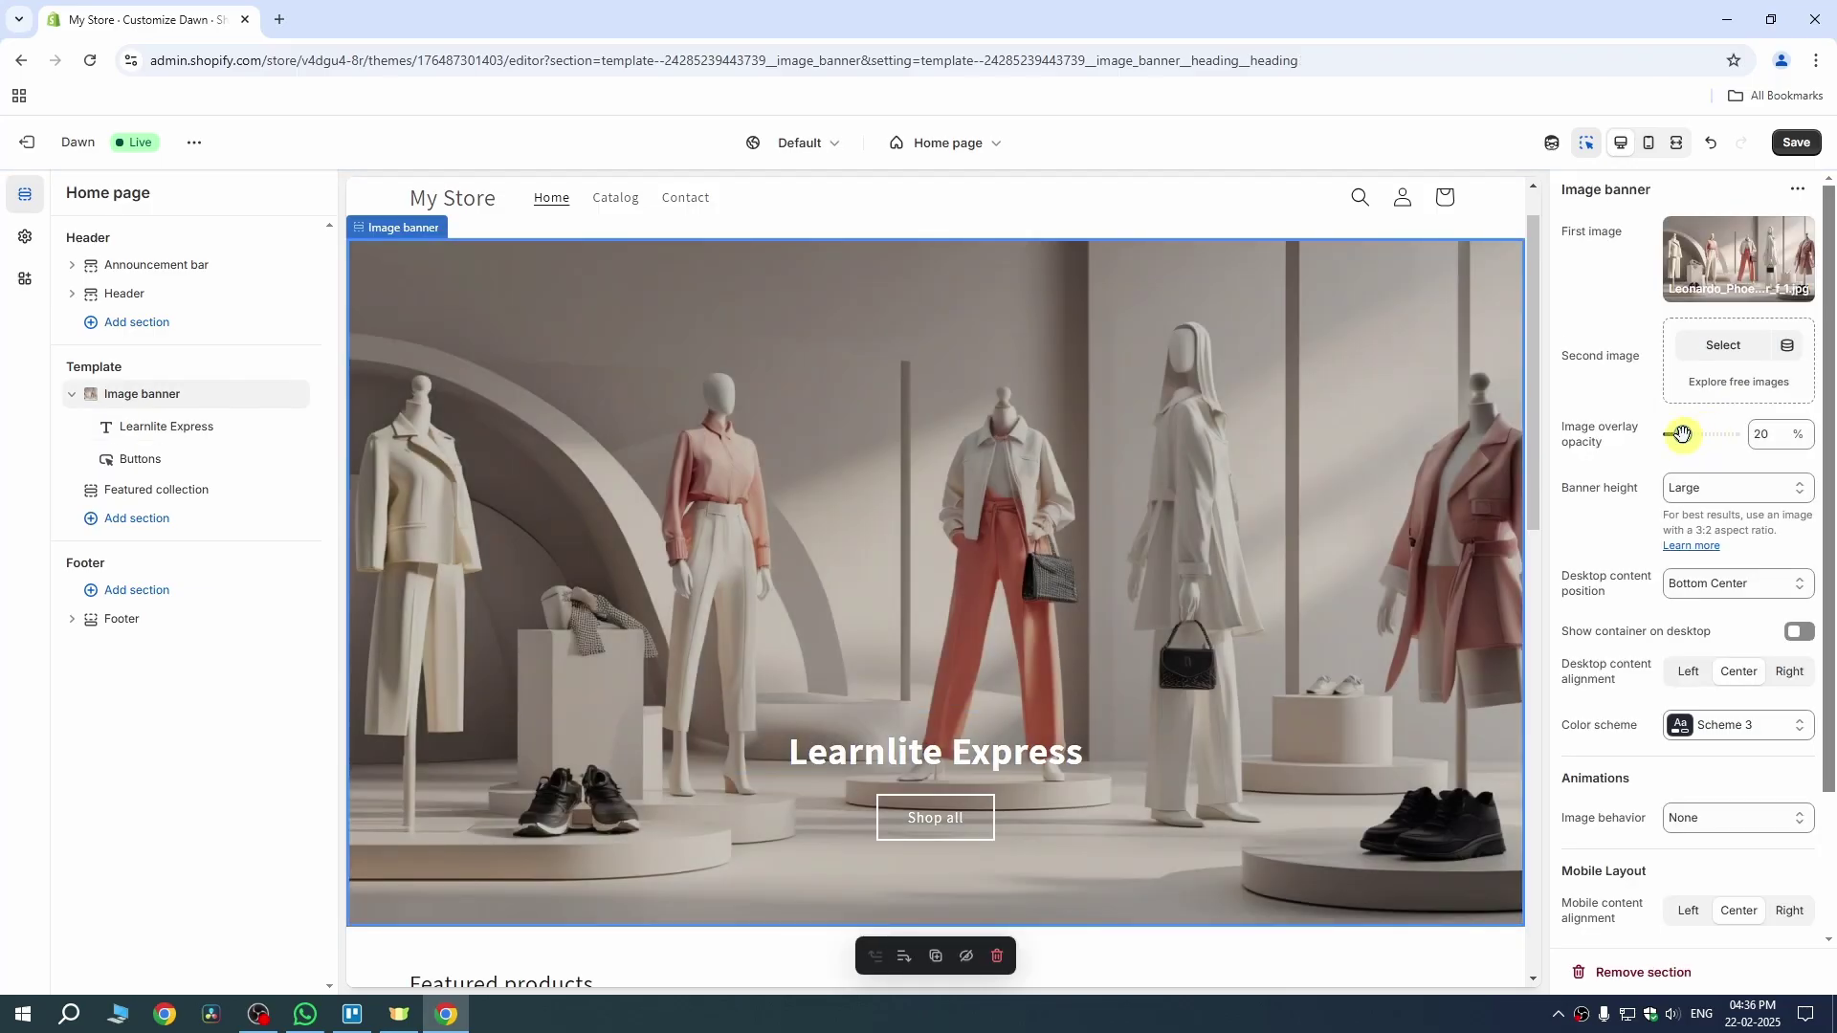
{"action": "scroll", "coordinate": [1698, 459], "scroll_direction": "down", "scroll_amount": 1}
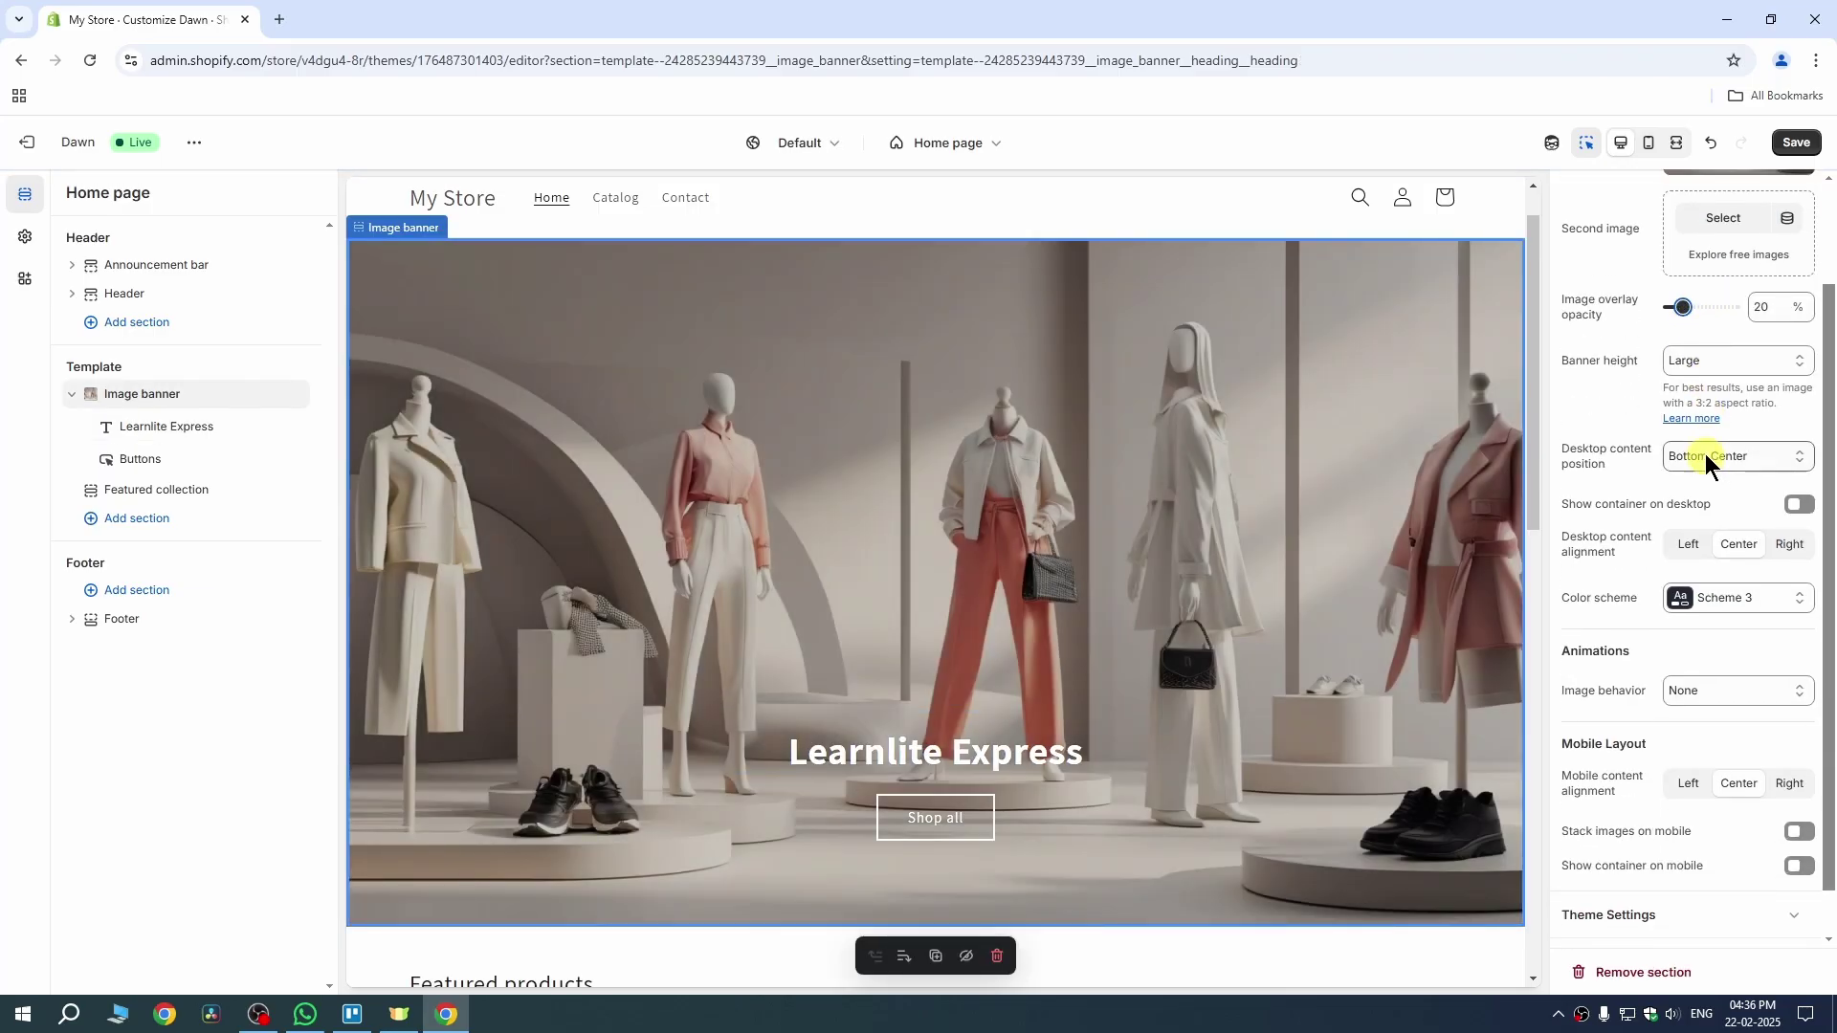
- Set the image banner's height to Medium and its image behavior to Zoom in on scroll
{"action": "left_click", "coordinate": [1708, 369]}
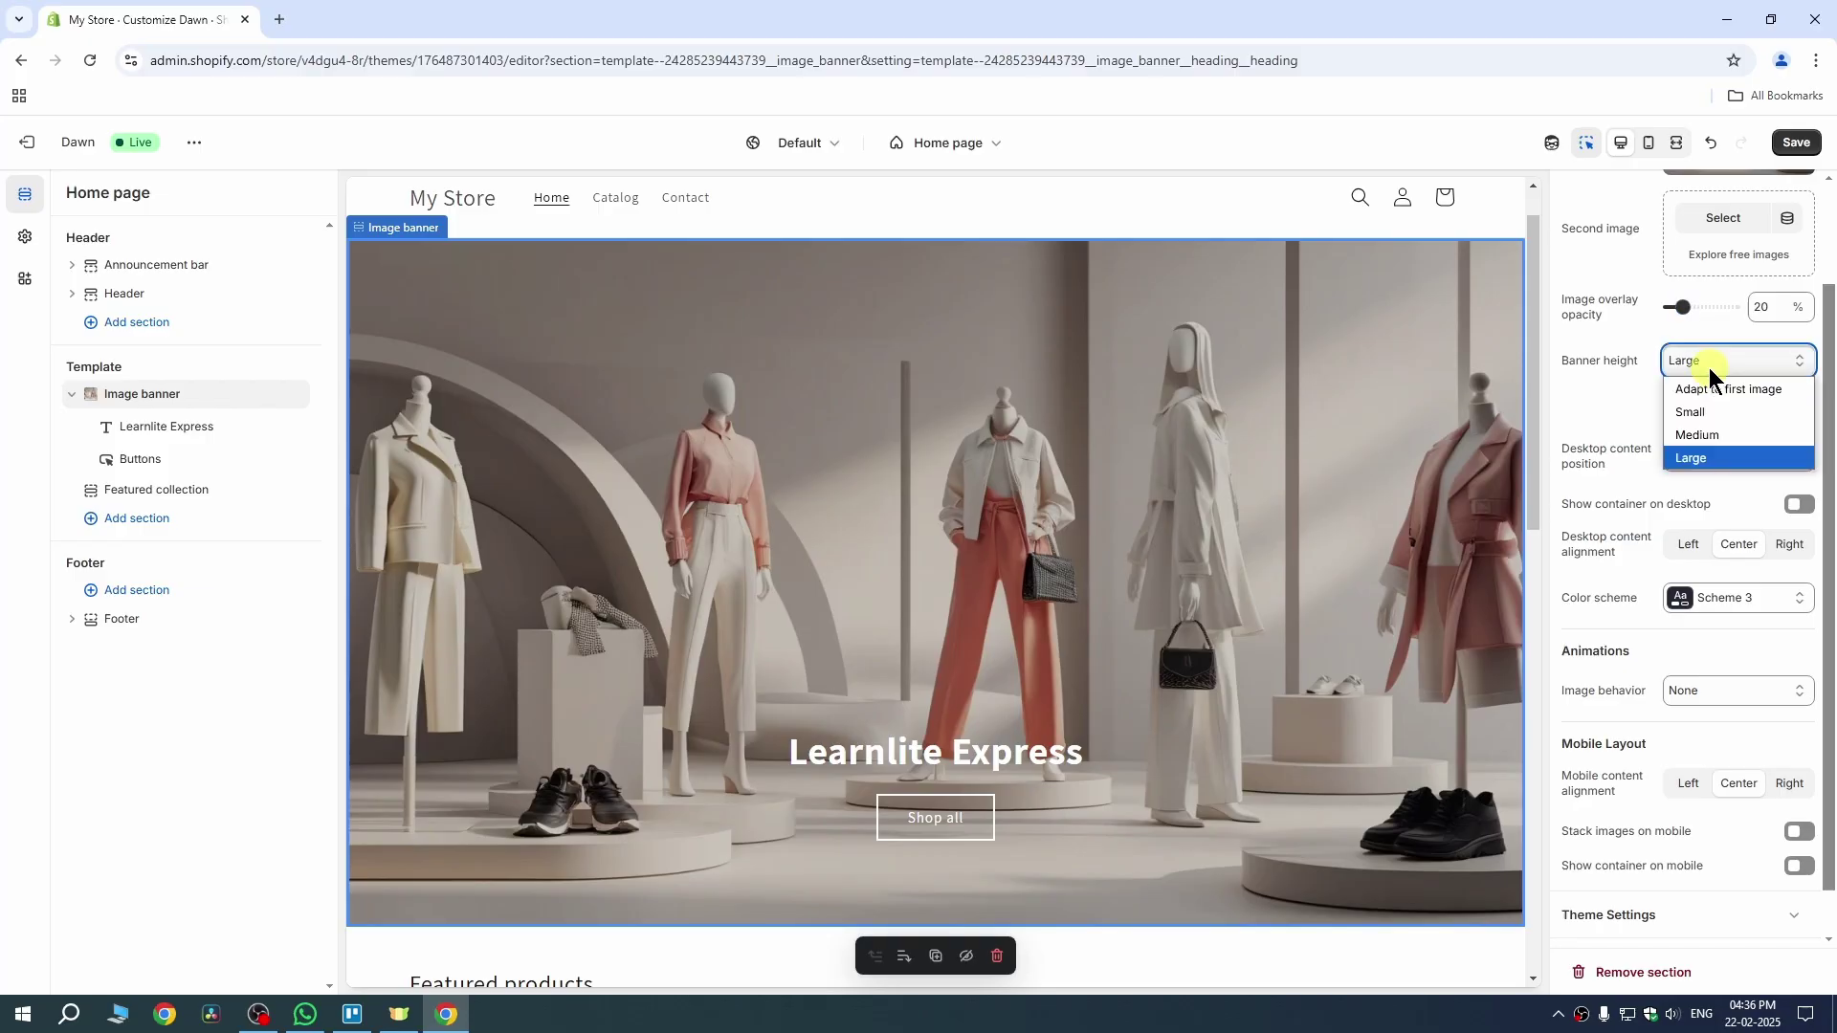
{"action": "left_click", "coordinate": [1697, 435]}
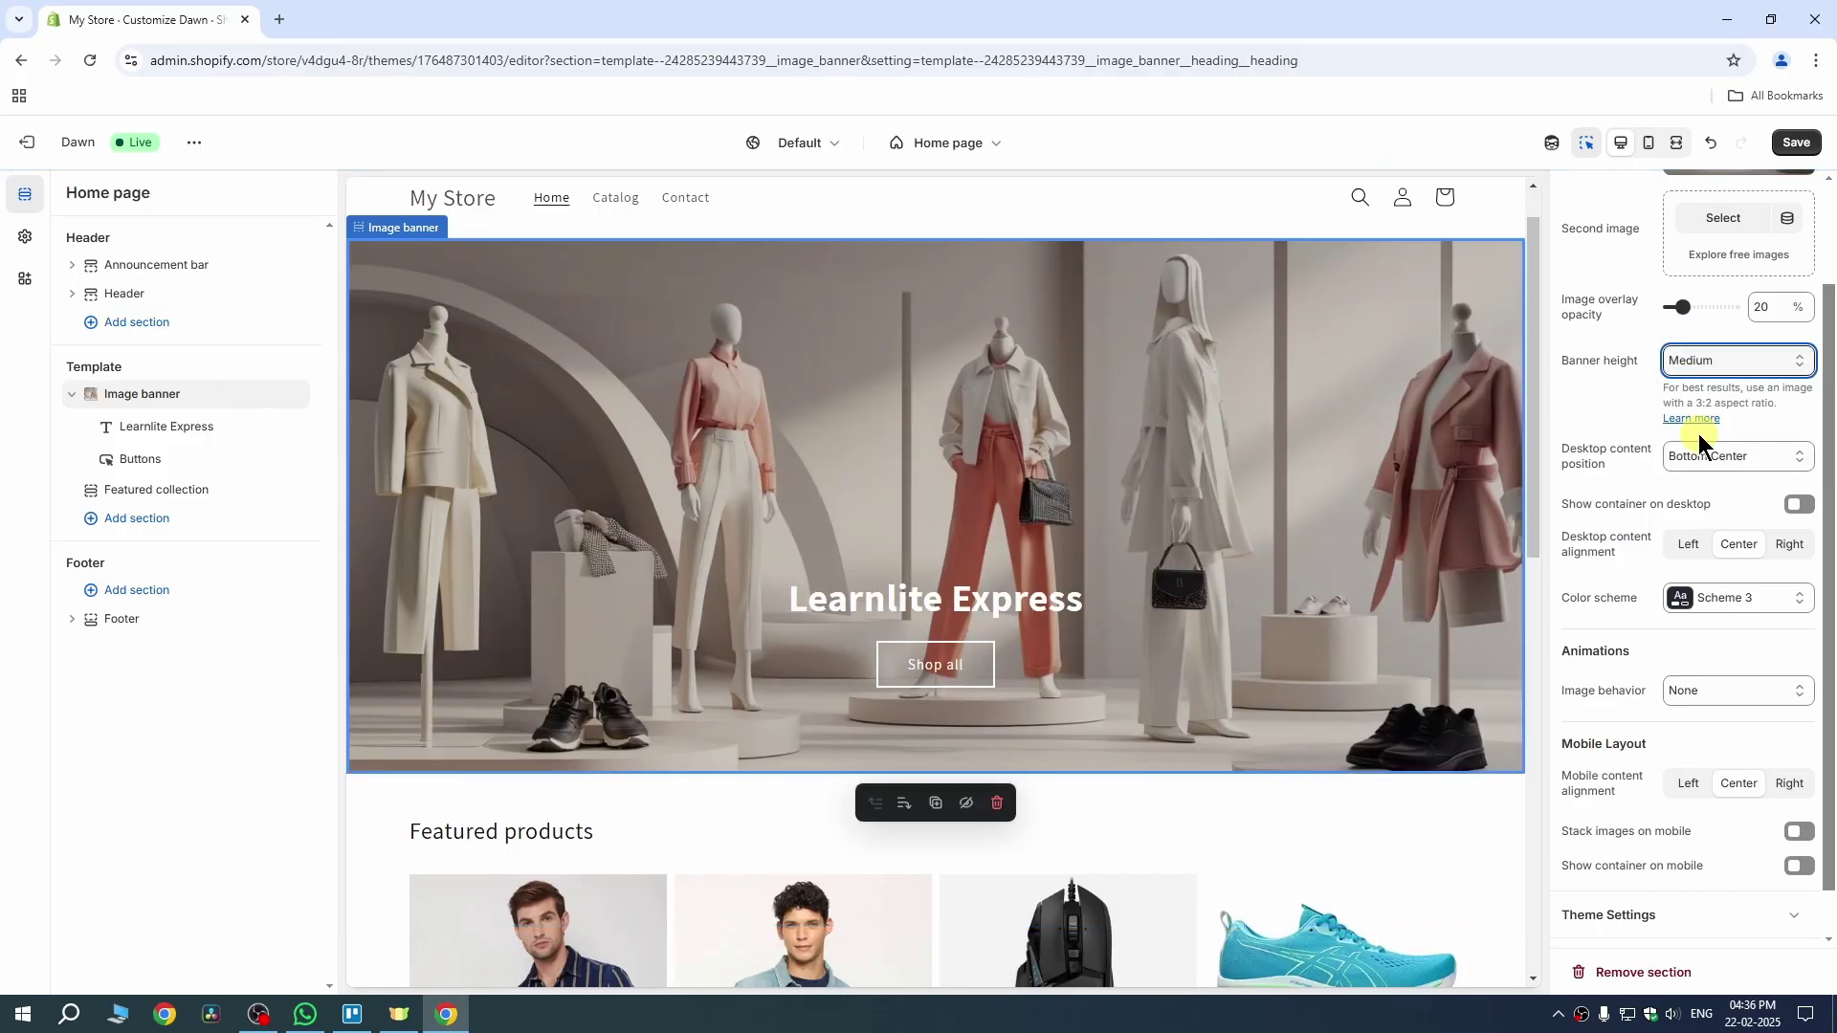
{"action": "scroll", "coordinate": [1697, 434], "scroll_direction": "down", "scroll_amount": 1}
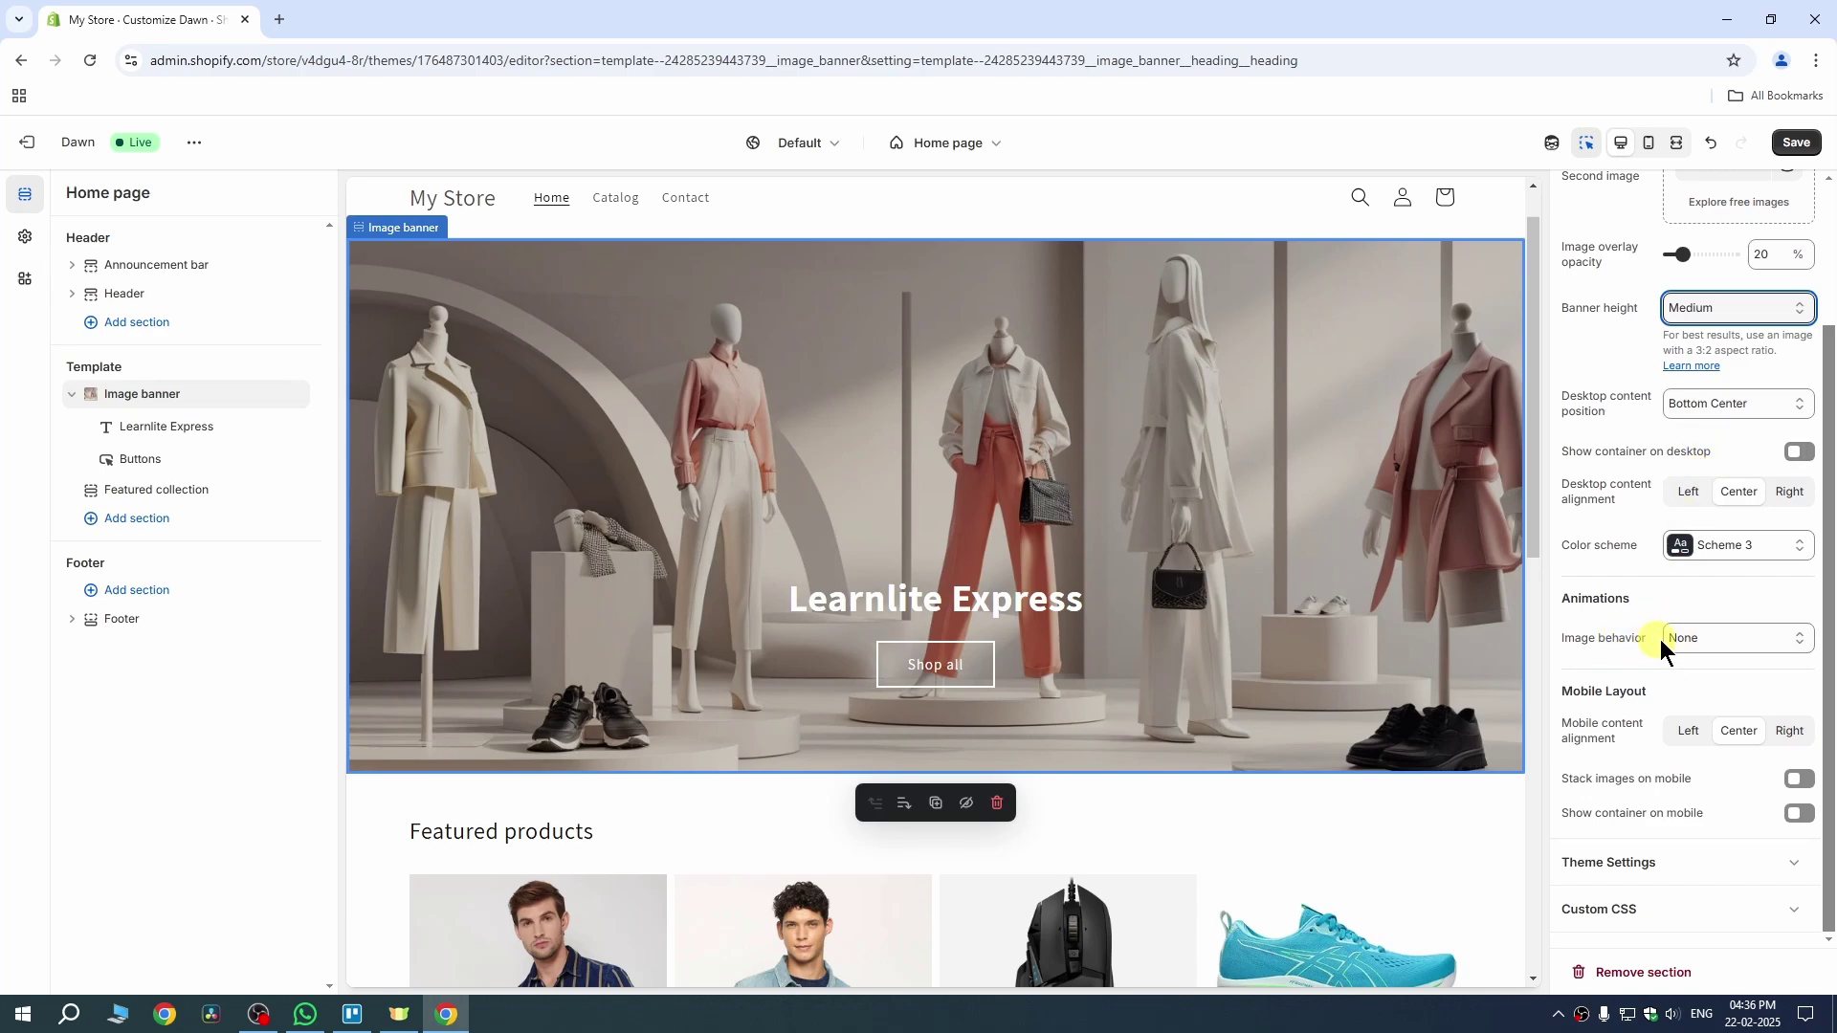
{"action": "left_click", "coordinate": [1696, 636]}
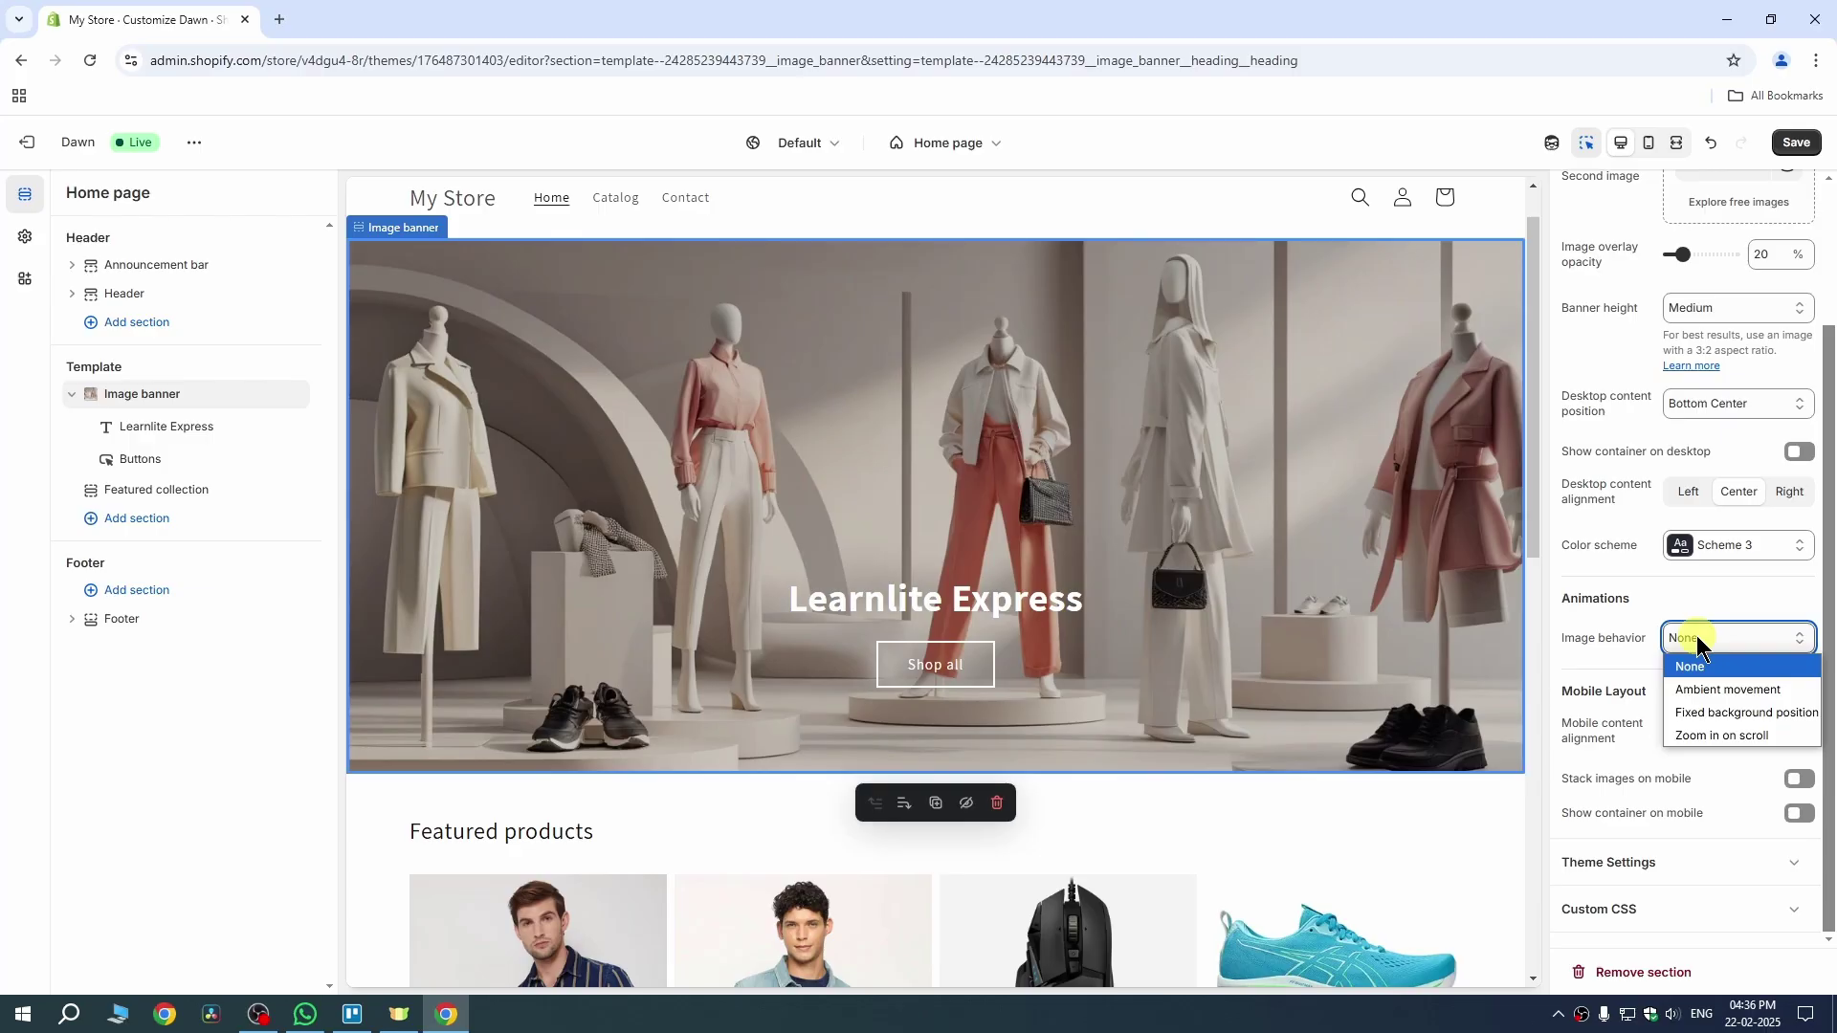
{"action": "left_click", "coordinate": [1702, 736]}
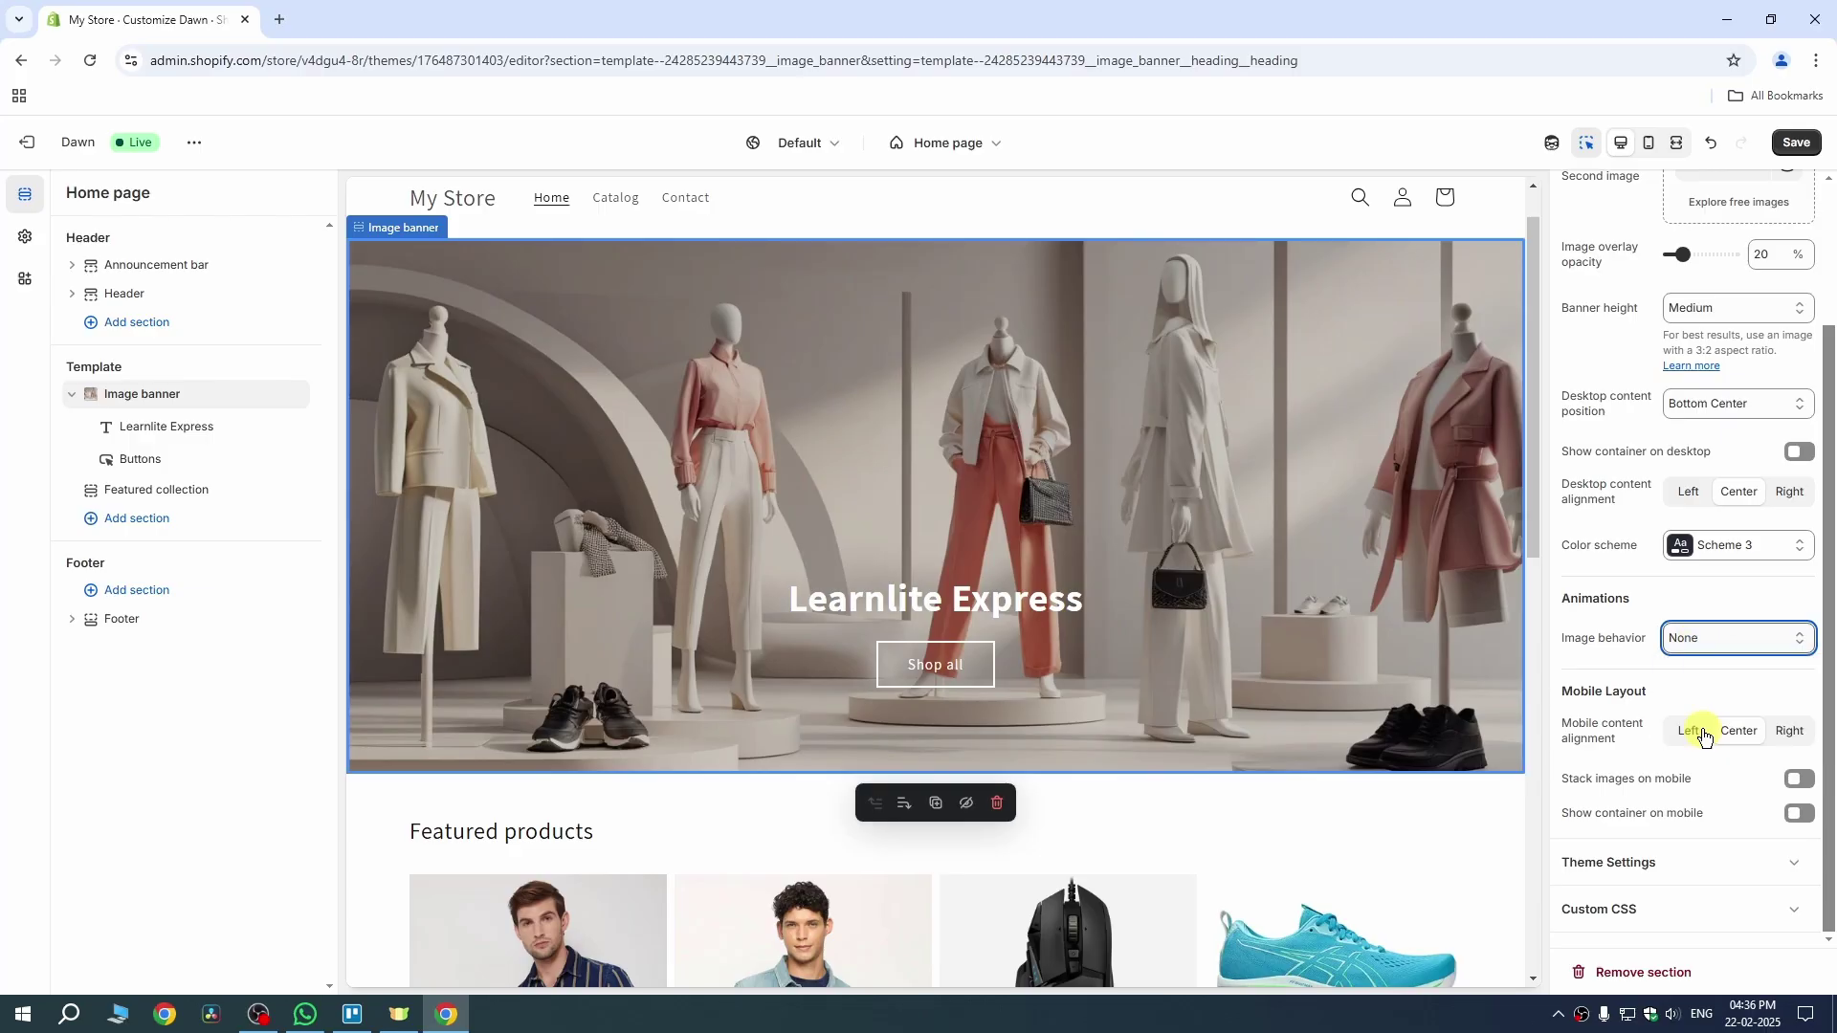
{"action": "scroll", "coordinate": [1236, 554], "scroll_direction": "down", "scroll_amount": 8}
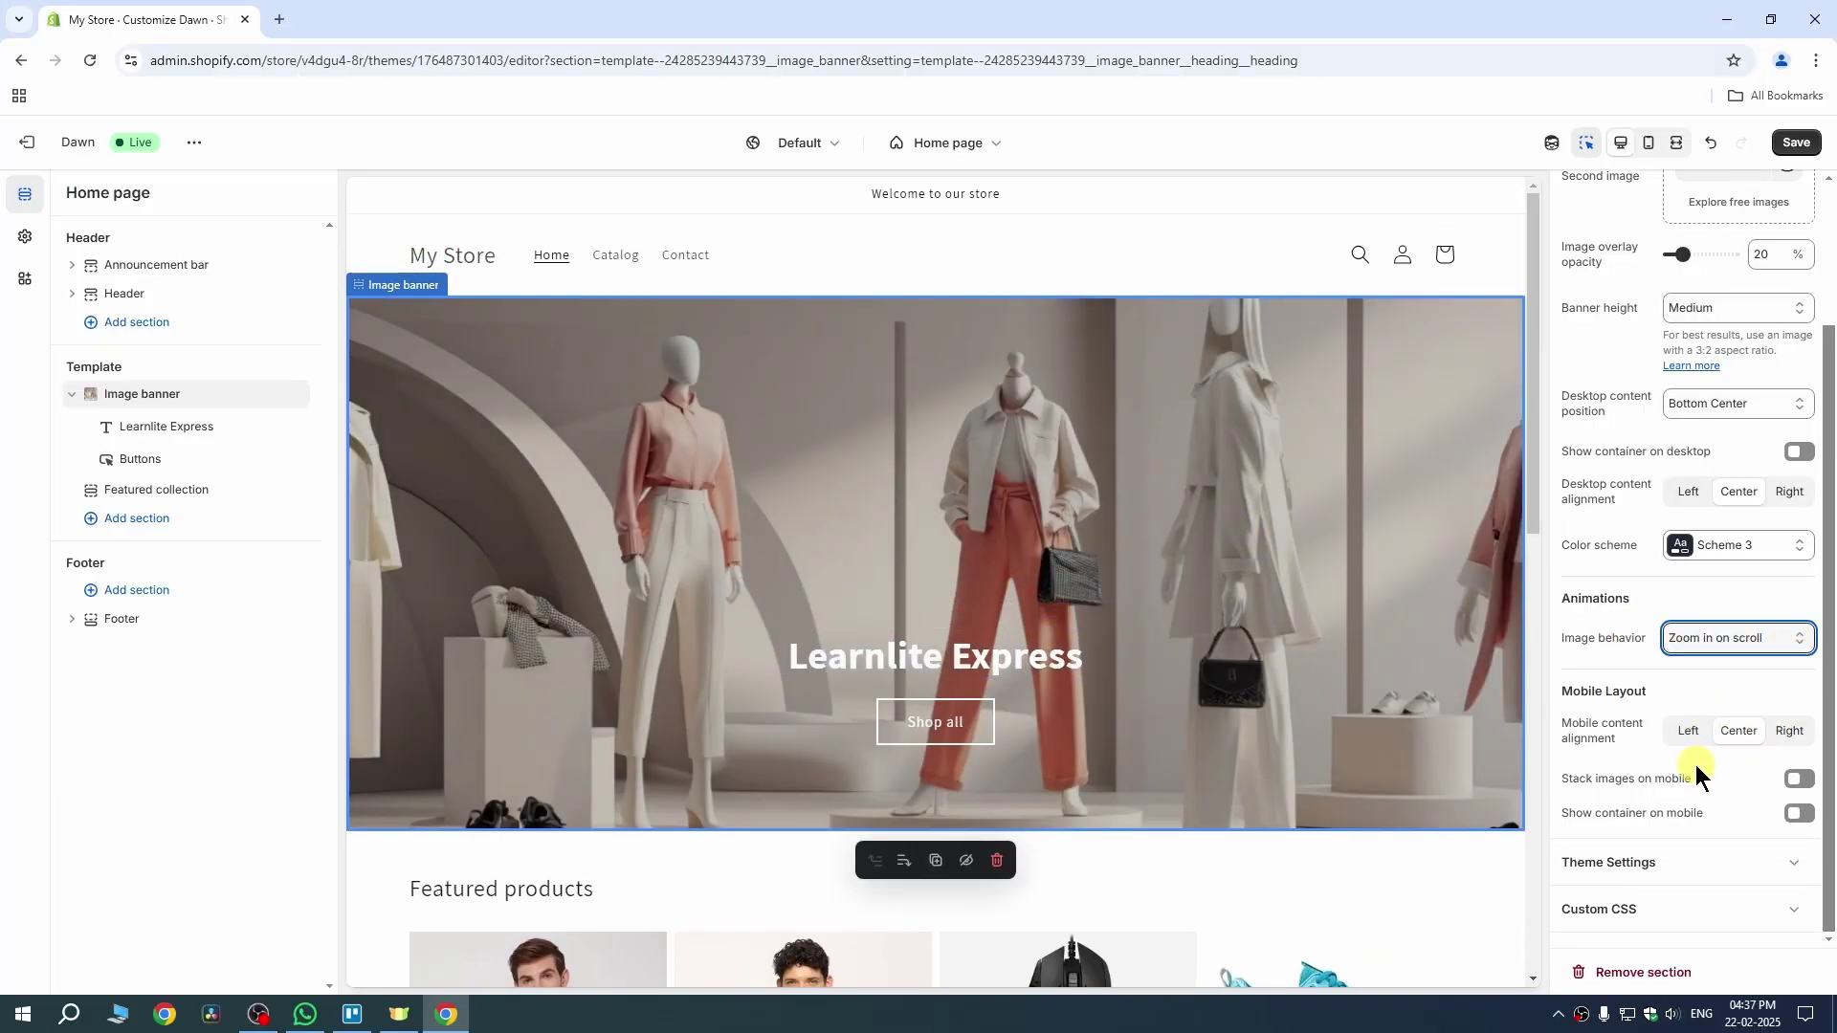
- Check the image banner's remaining theme settings and preview its zoom effect while scrolling the home page
{"action": "left_click", "coordinate": [1765, 862]}
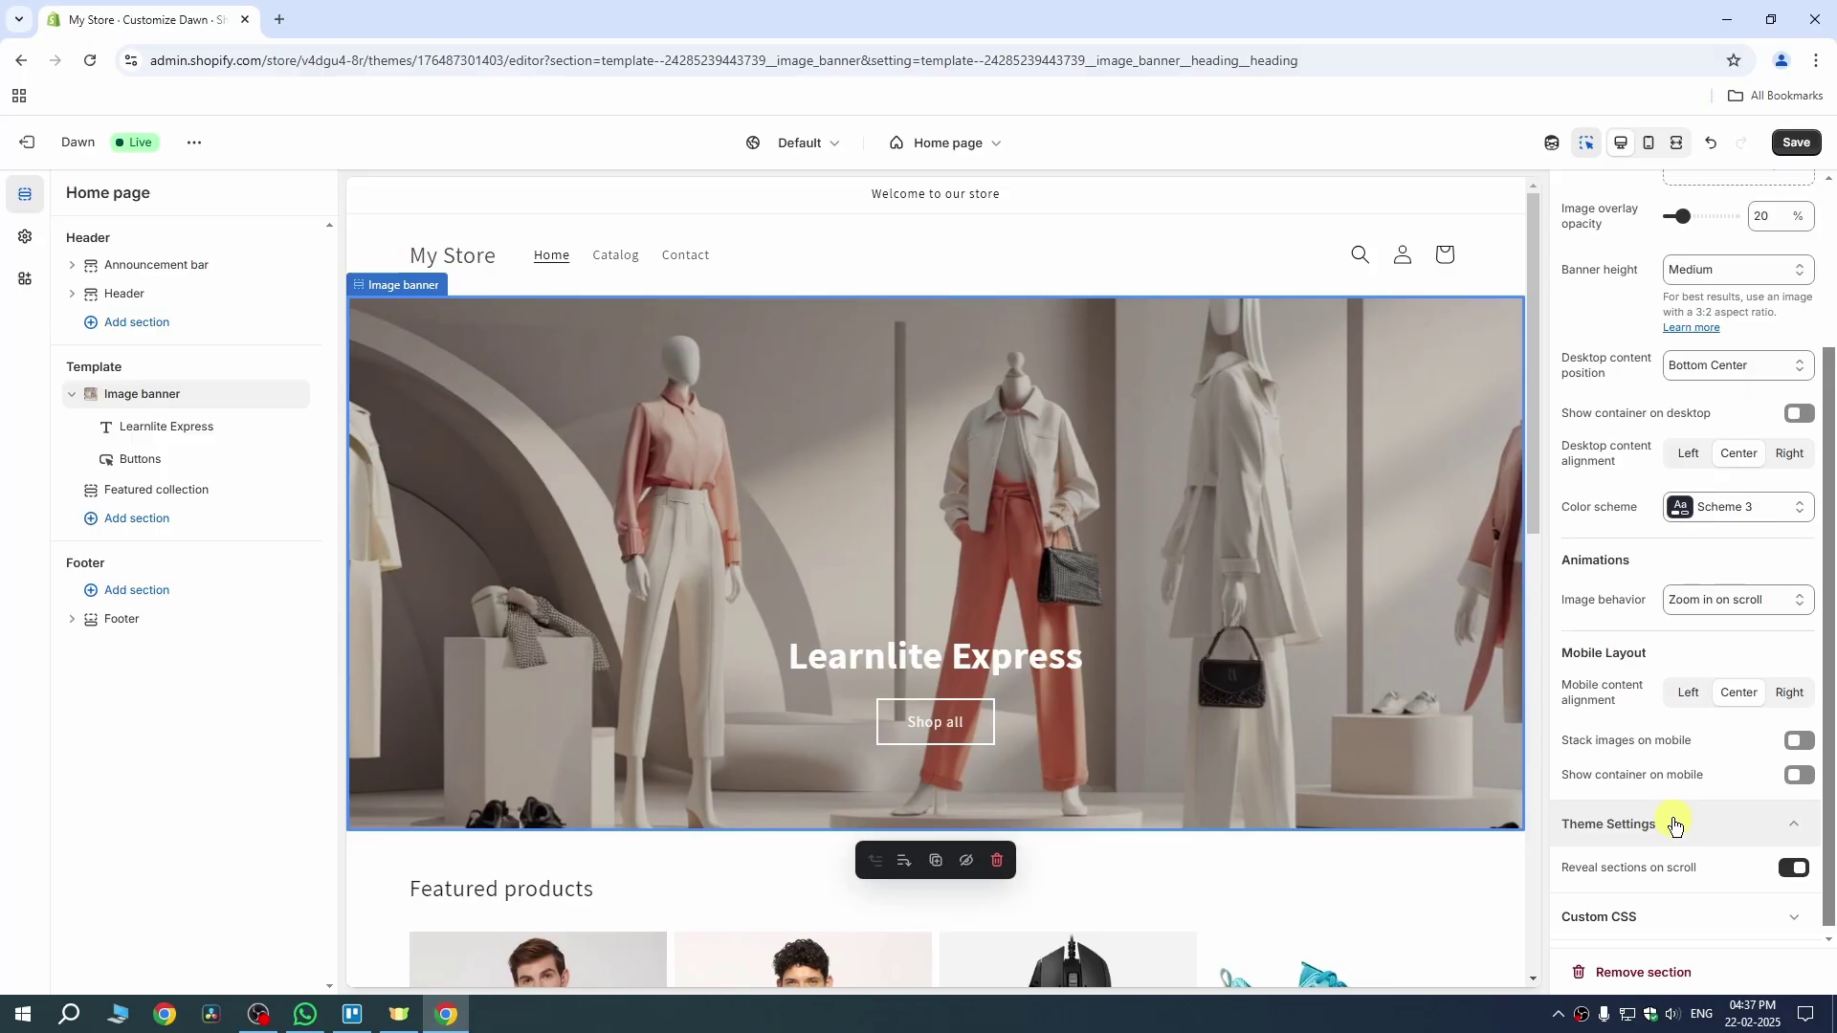
{"action": "scroll", "coordinate": [1674, 825], "scroll_direction": "up", "scroll_amount": 3}
{"action": "scroll", "coordinate": [1392, 676], "scroll_direction": "down", "scroll_amount": 3}
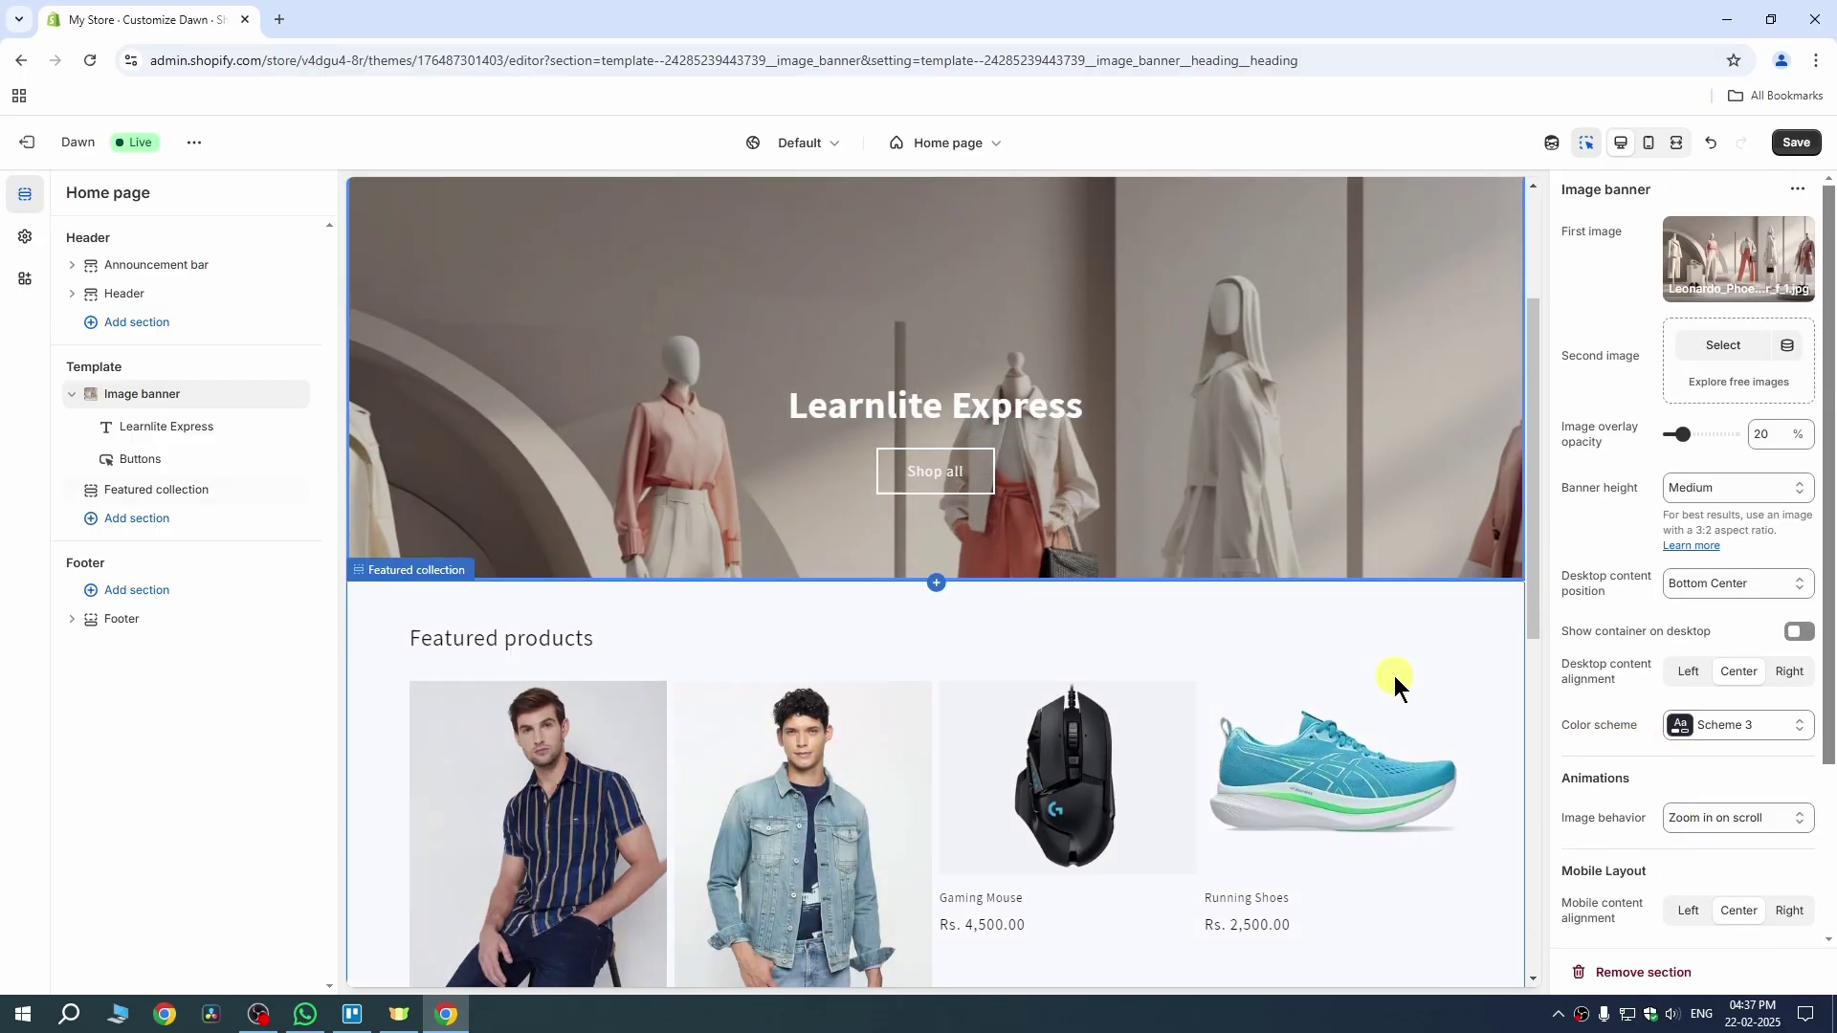
{"action": "scroll", "coordinate": [1393, 675], "scroll_direction": "up", "scroll_amount": 3}
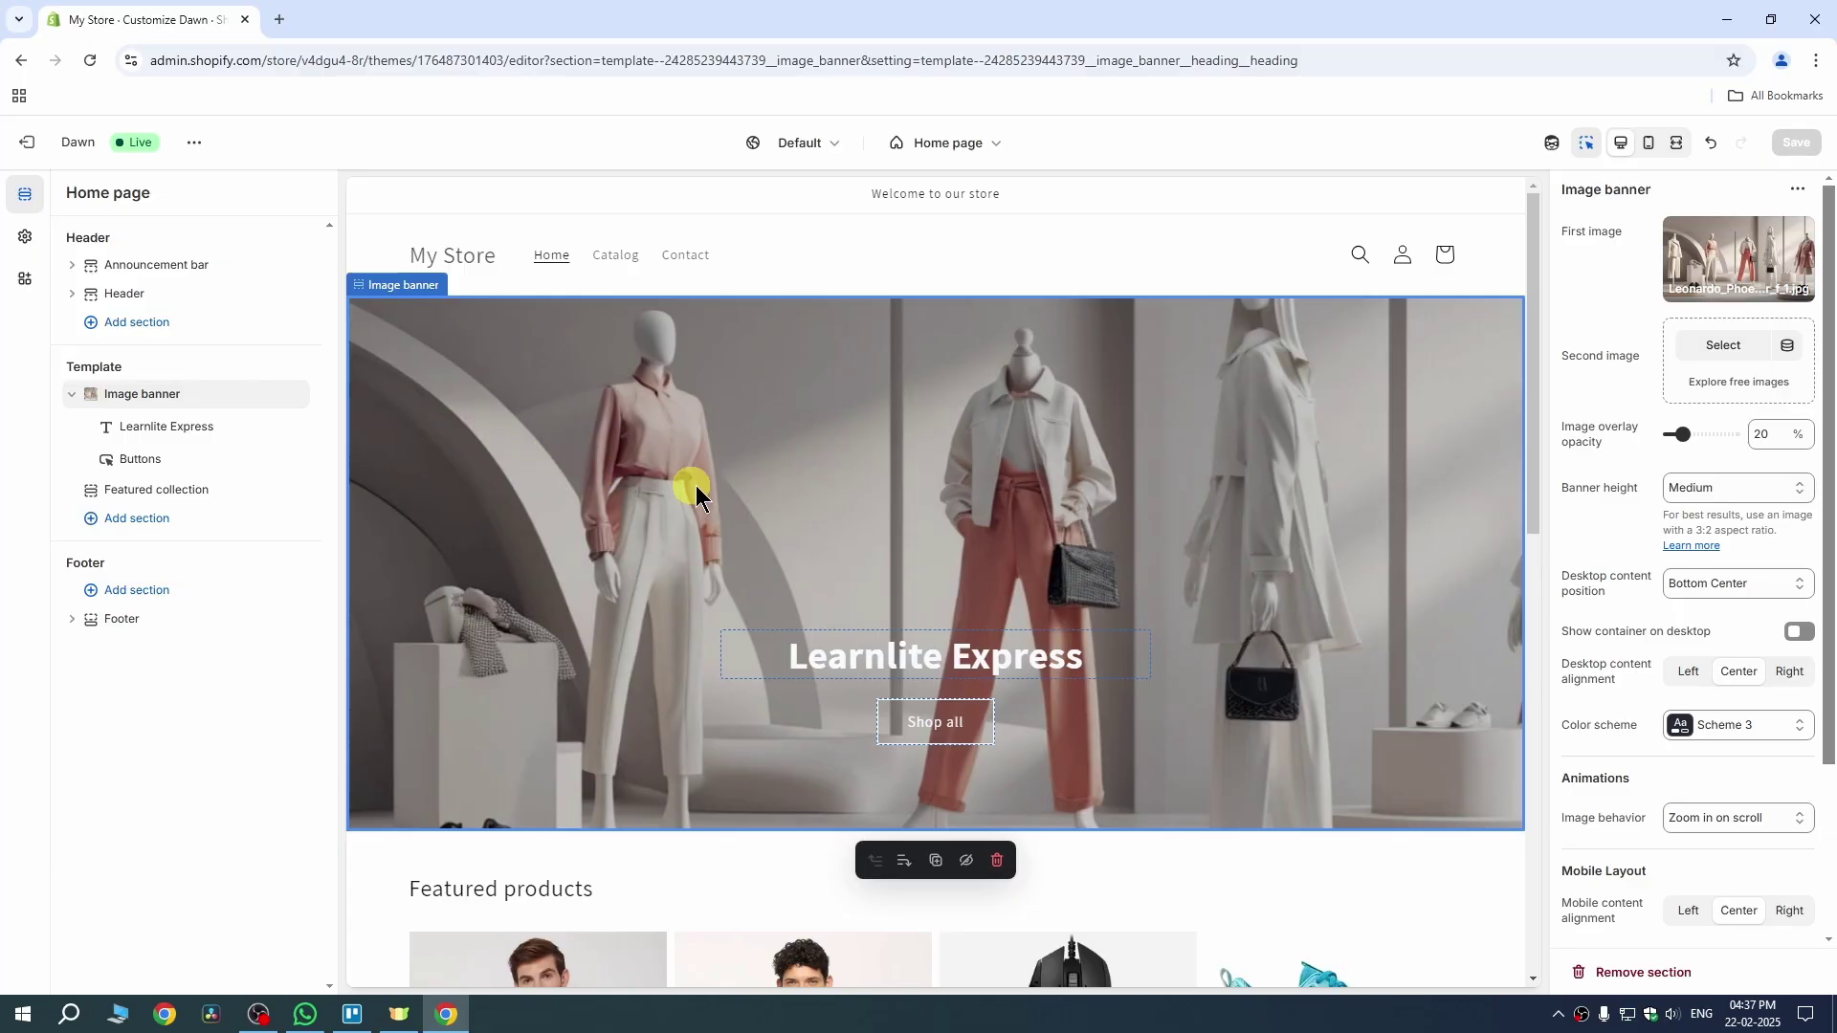
{"action": "scroll", "coordinate": [704, 485], "scroll_direction": "down", "scroll_amount": 5}
{"action": "scroll", "coordinate": [713, 505], "scroll_direction": "up", "scroll_amount": 2}
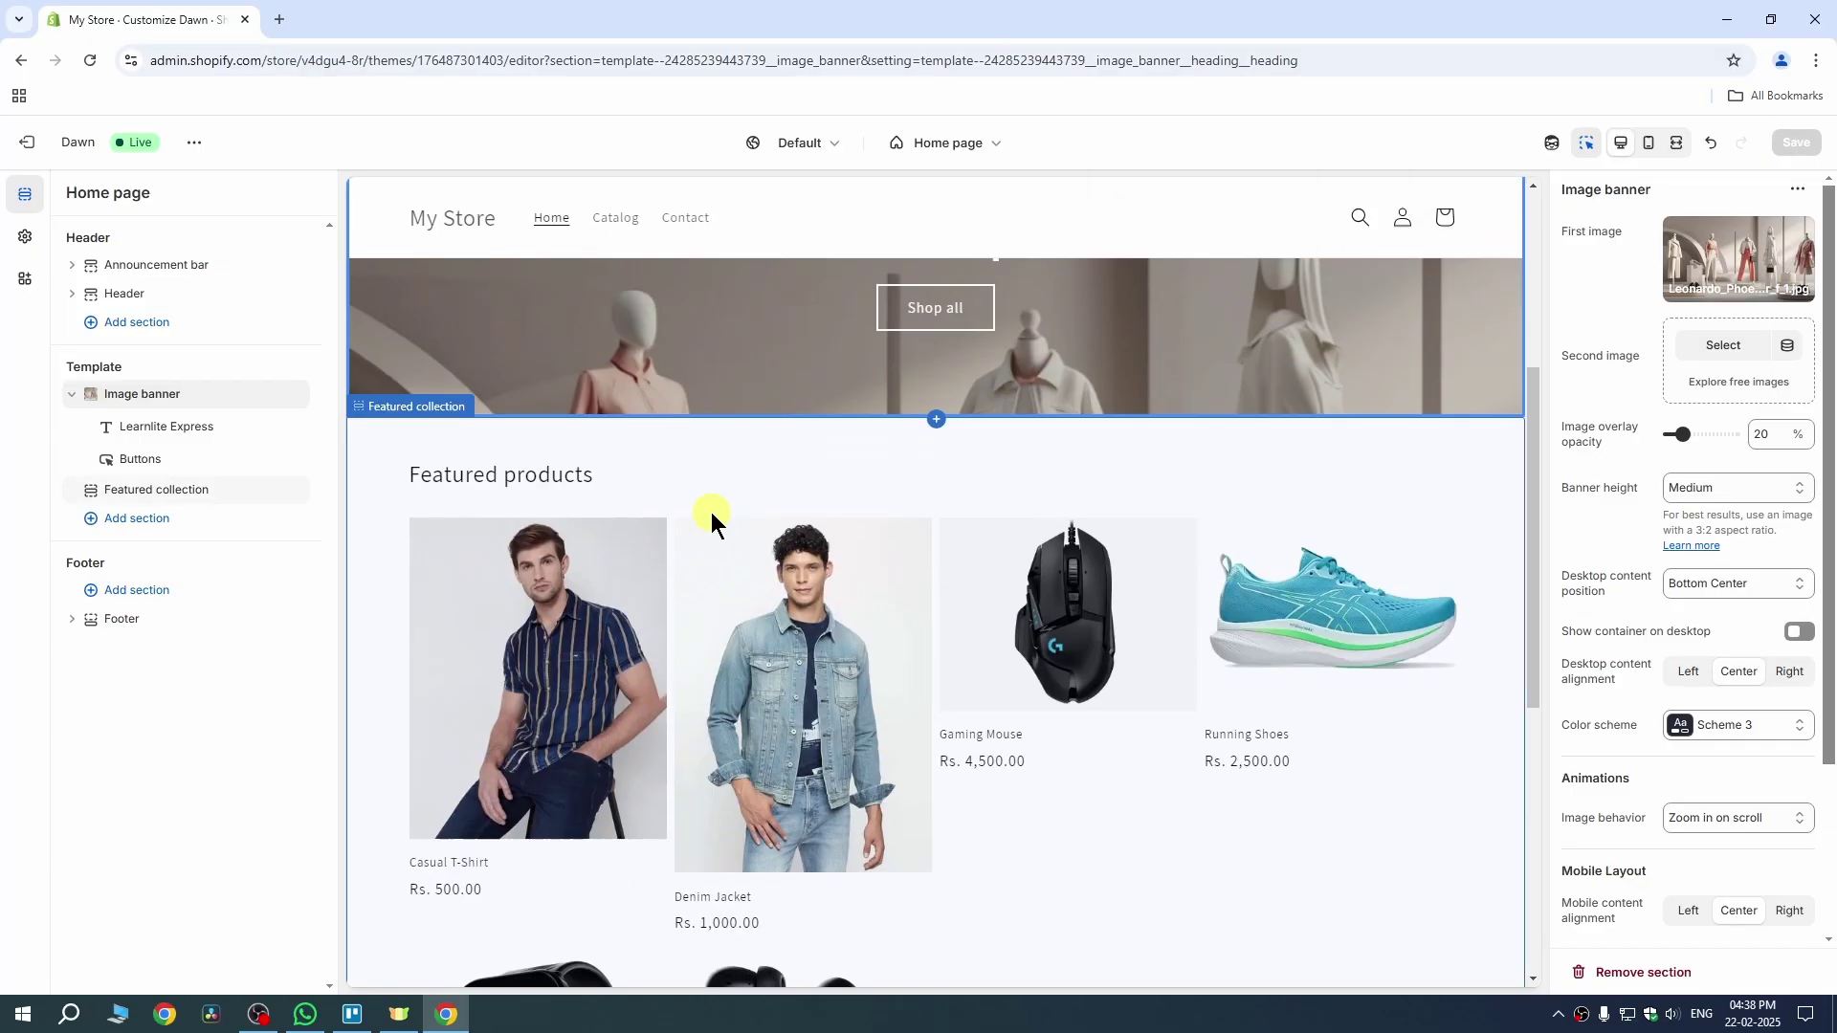
{"action": "scroll", "coordinate": [710, 513], "scroll_direction": "up", "scroll_amount": 1}
{"action": "scroll", "coordinate": [571, 525], "scroll_direction": "up", "scroll_amount": 4}
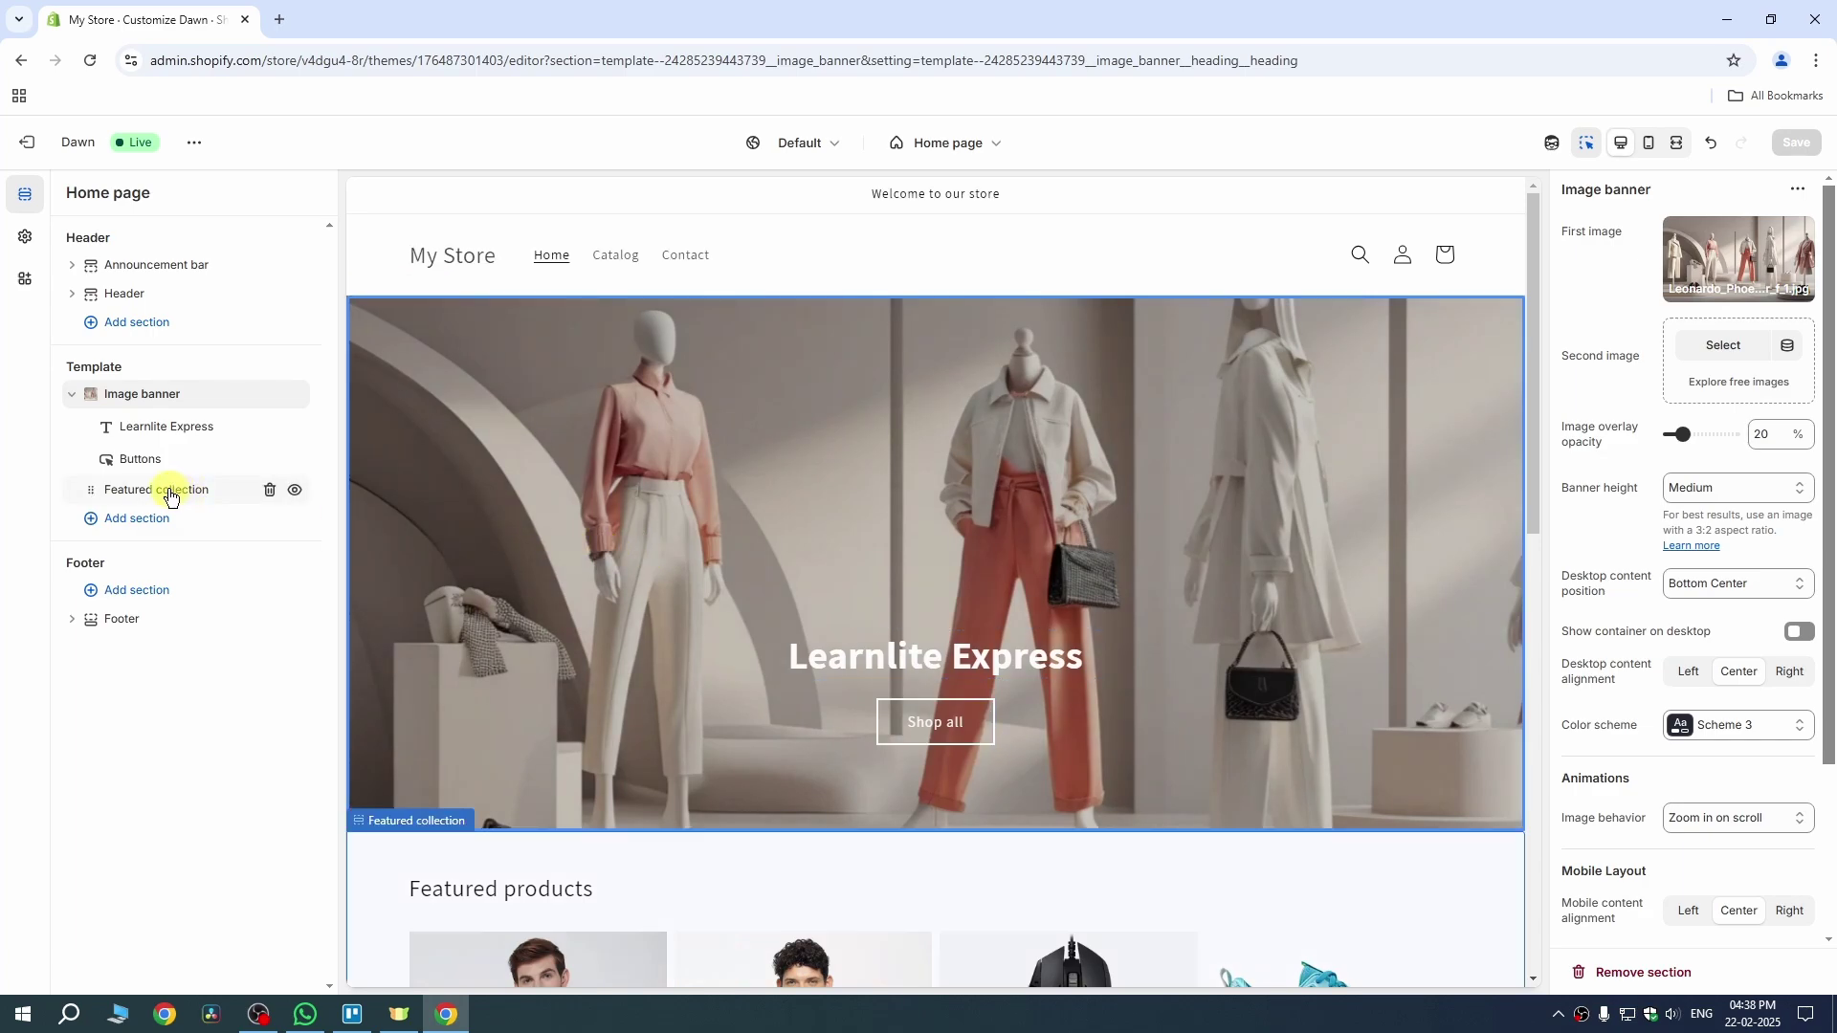
- Move the Featured collection section above the Image banner in the home page template
{"action": "left_click_drag", "start_coordinate": [174, 494], "coordinate": [131, 400]}
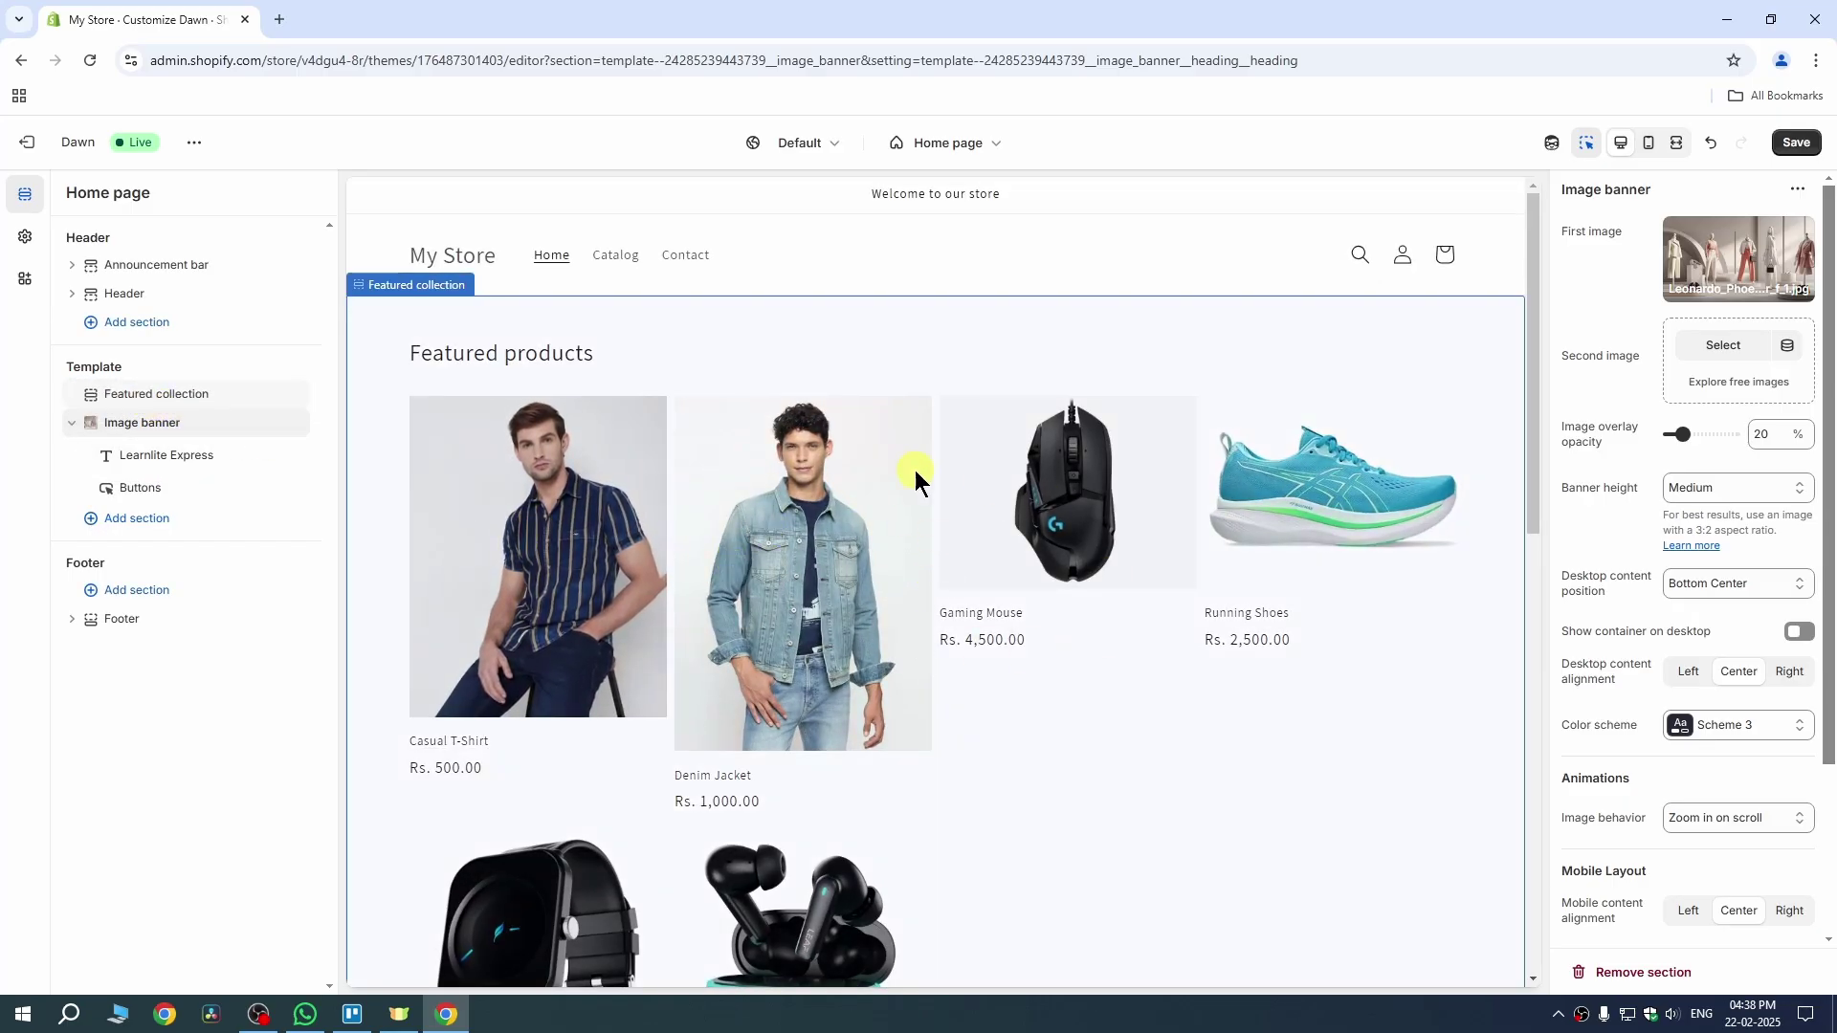
{"action": "scroll", "coordinate": [884, 480], "scroll_direction": "down", "scroll_amount": 10}
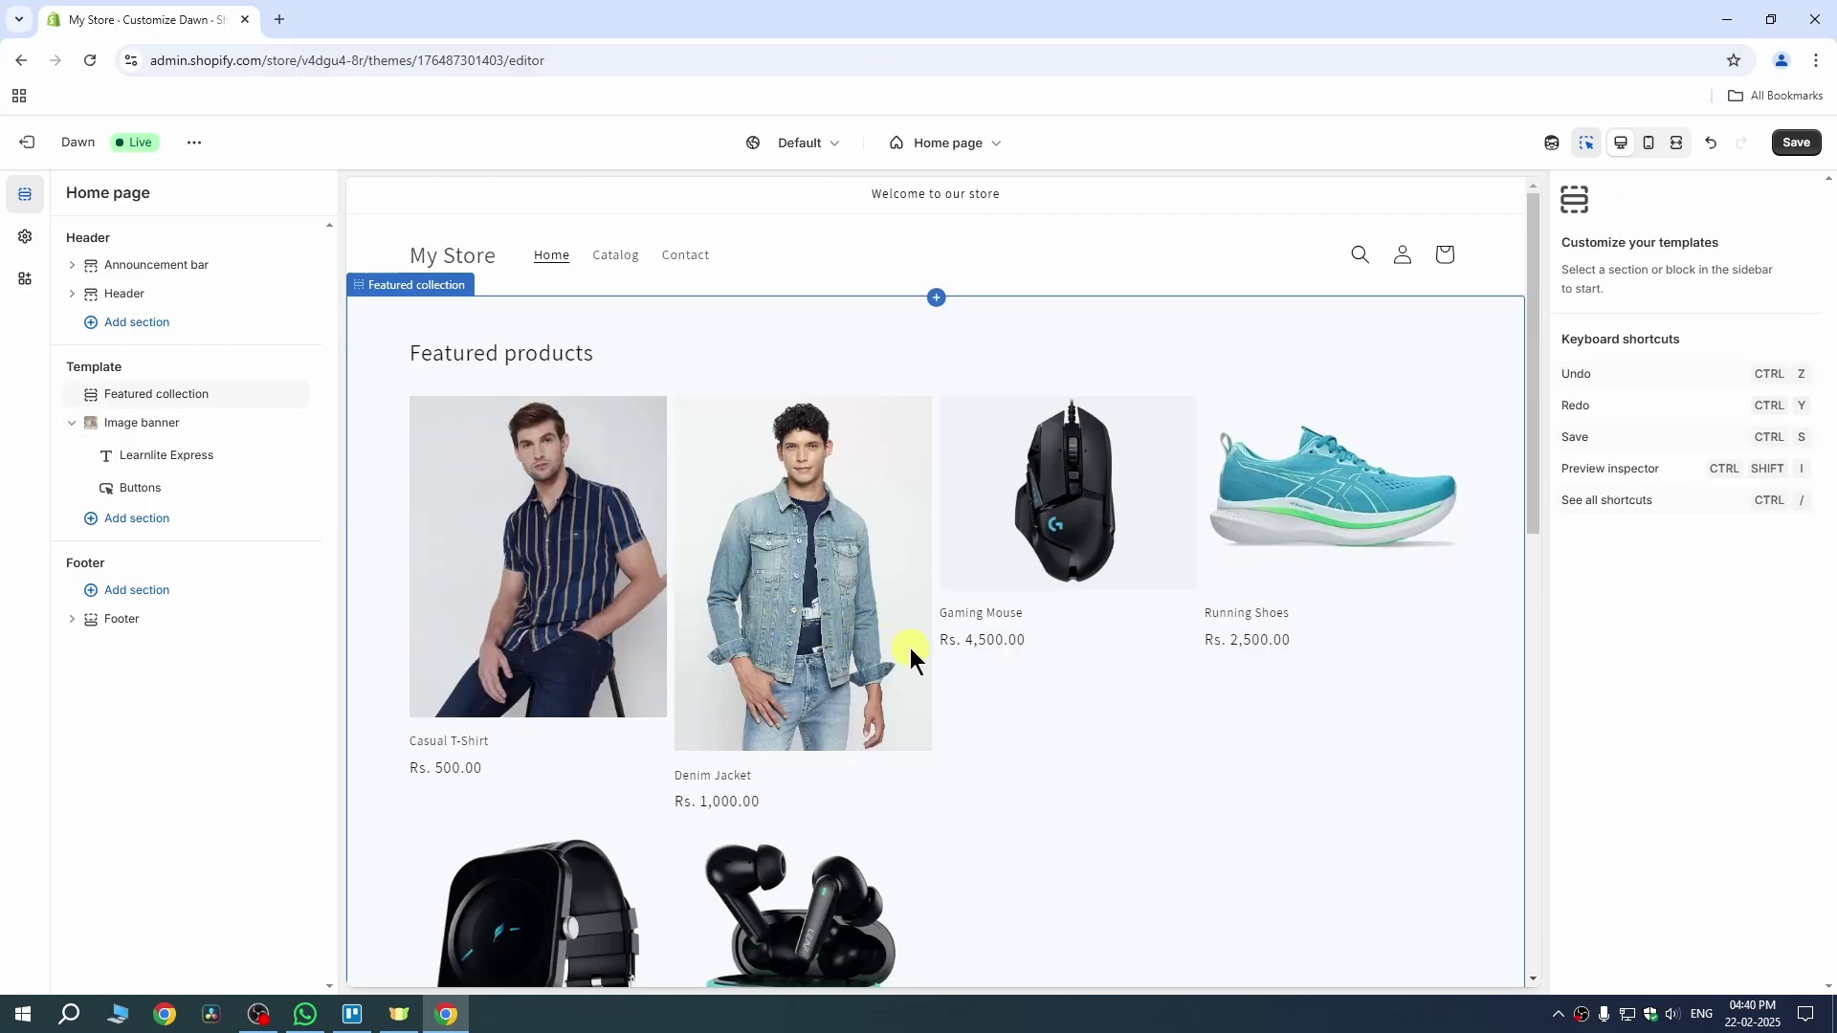
- Open the Denim Jacket product page and set its Product information section's color scheme to Scheme 5
{"action": "left_click", "coordinate": [863, 533]}
{"action": "left_click", "coordinate": [861, 526]}
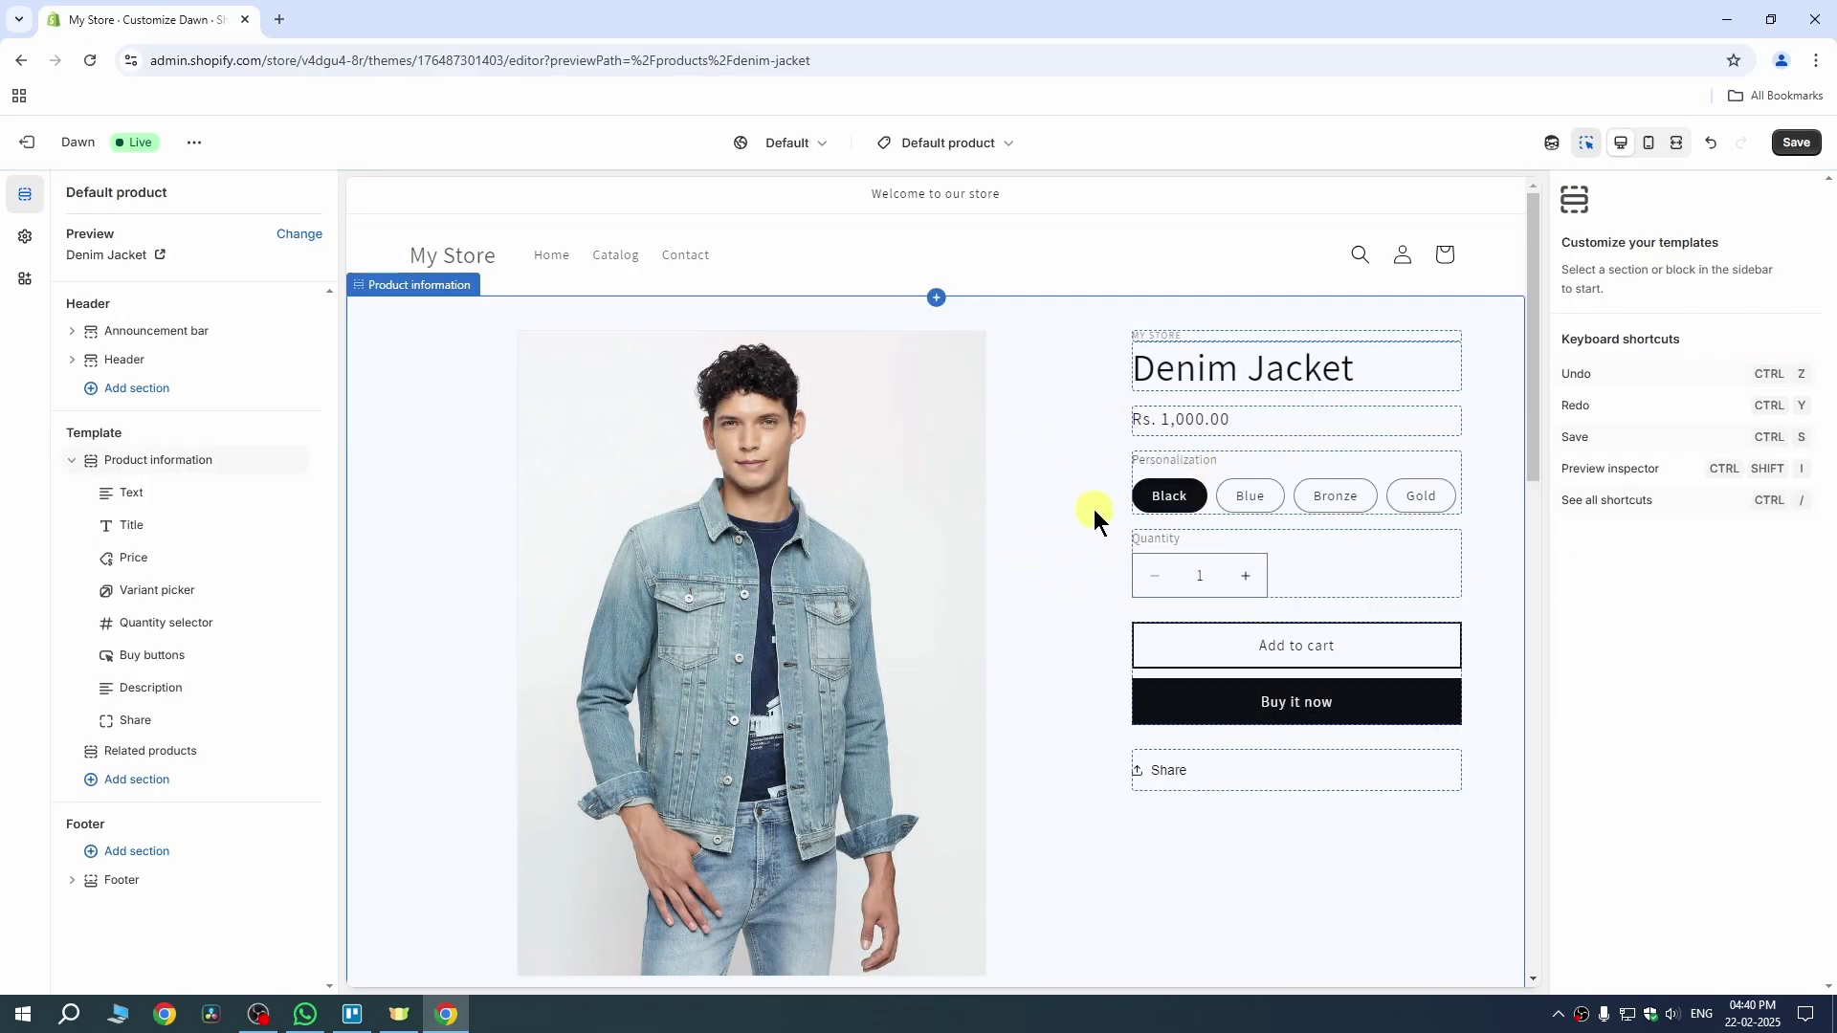
{"action": "left_click", "coordinate": [1060, 497]}
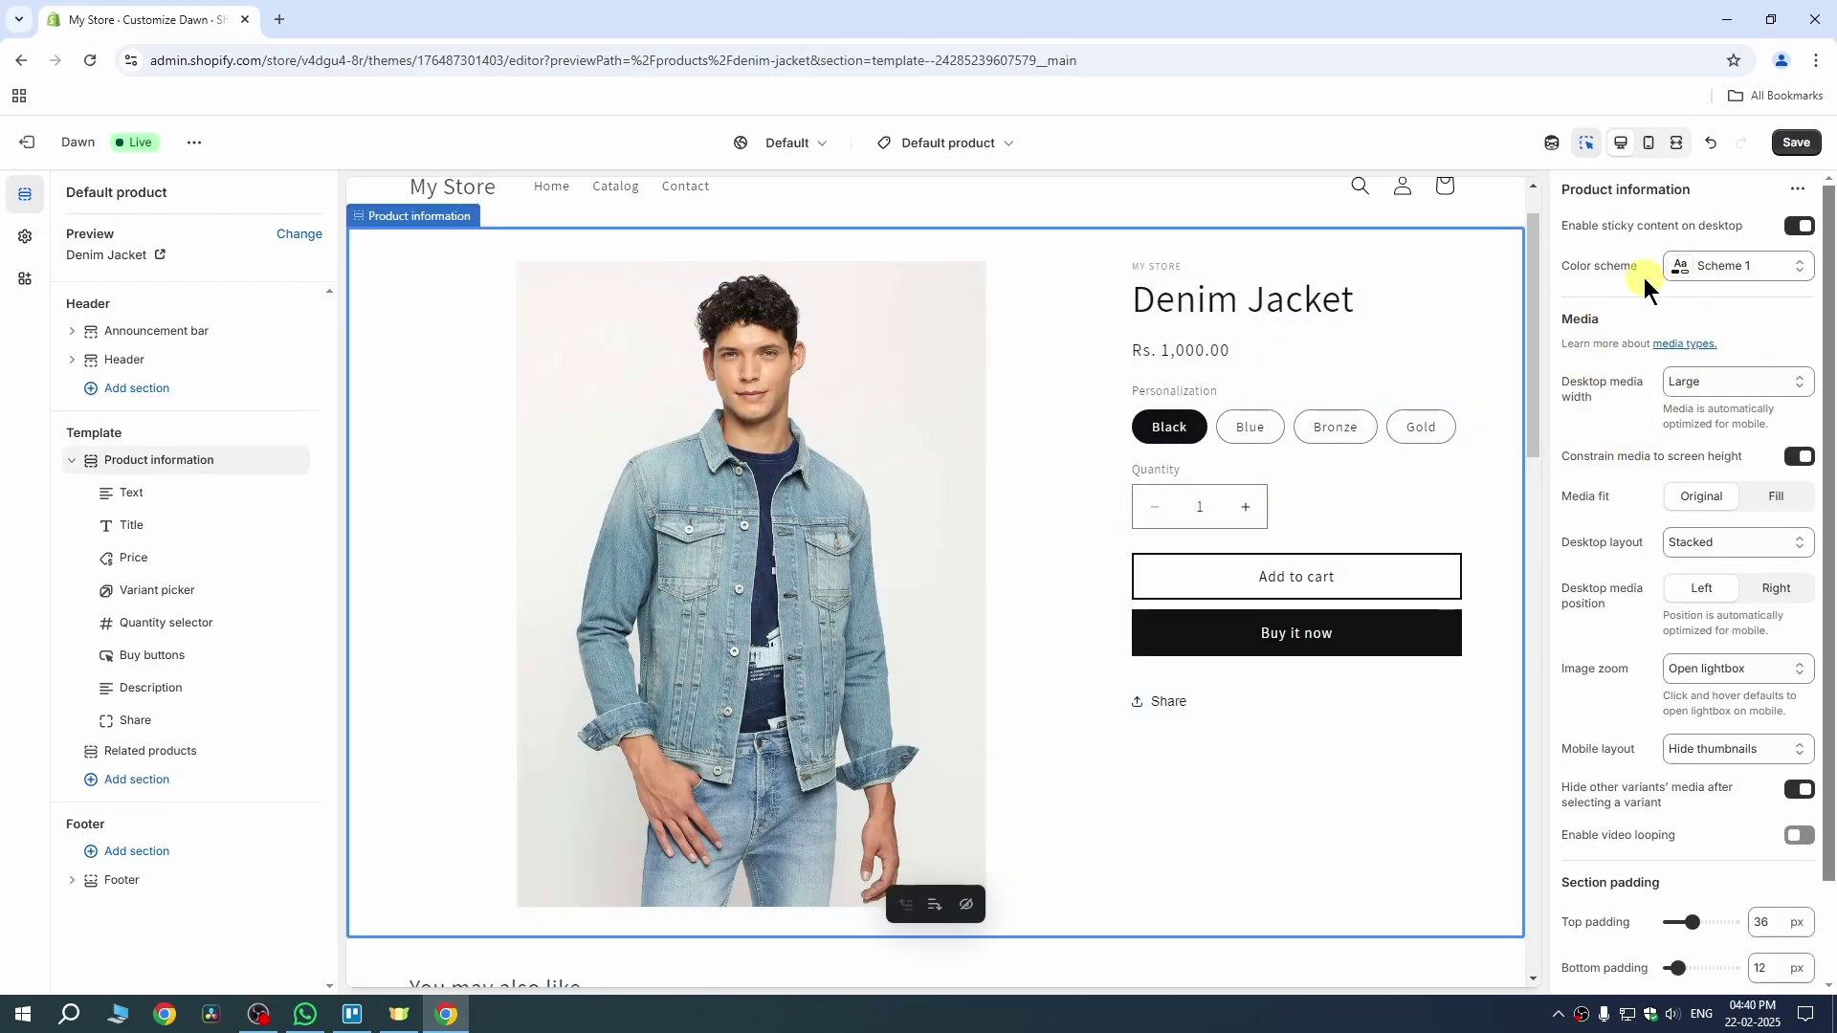
{"action": "left_click", "coordinate": [1731, 266]}
{"action": "left_click", "coordinate": [1696, 507]}
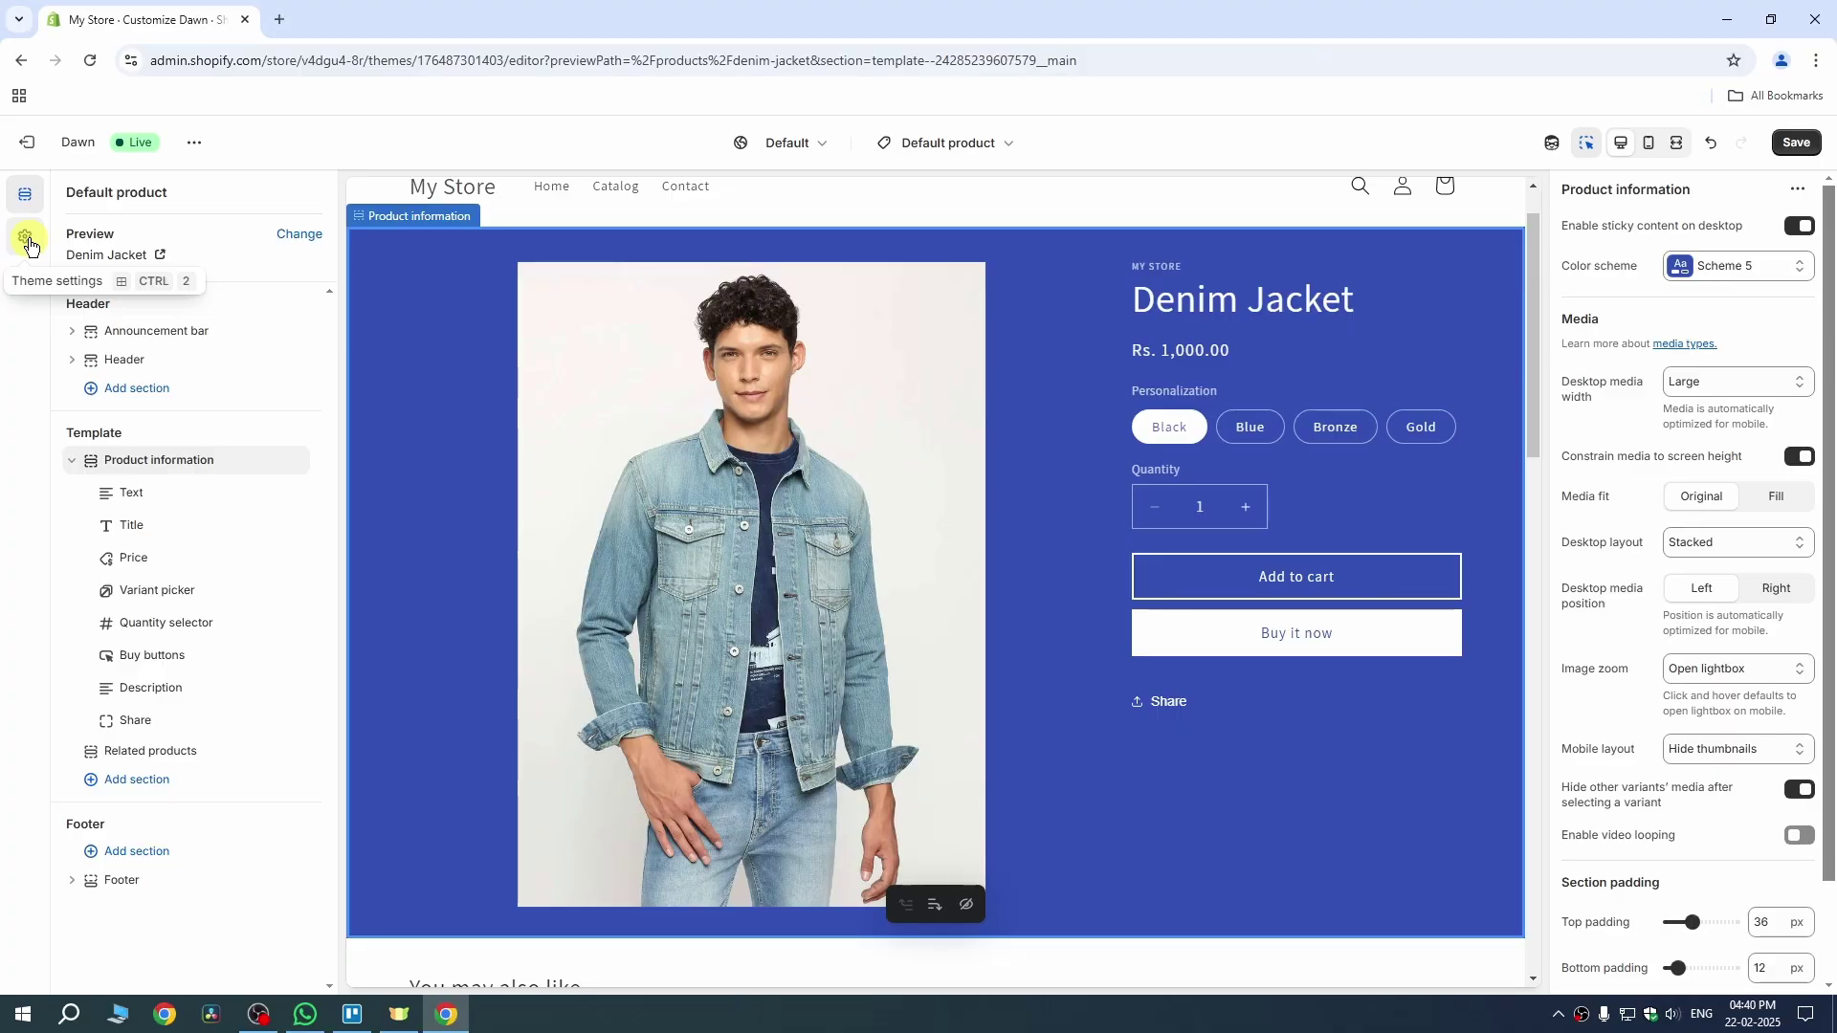
- Set the theme's logo to the gold sneaker Leonardo_Phoenix JPG from the store's files
{"action": "left_click", "coordinate": [26, 238]}
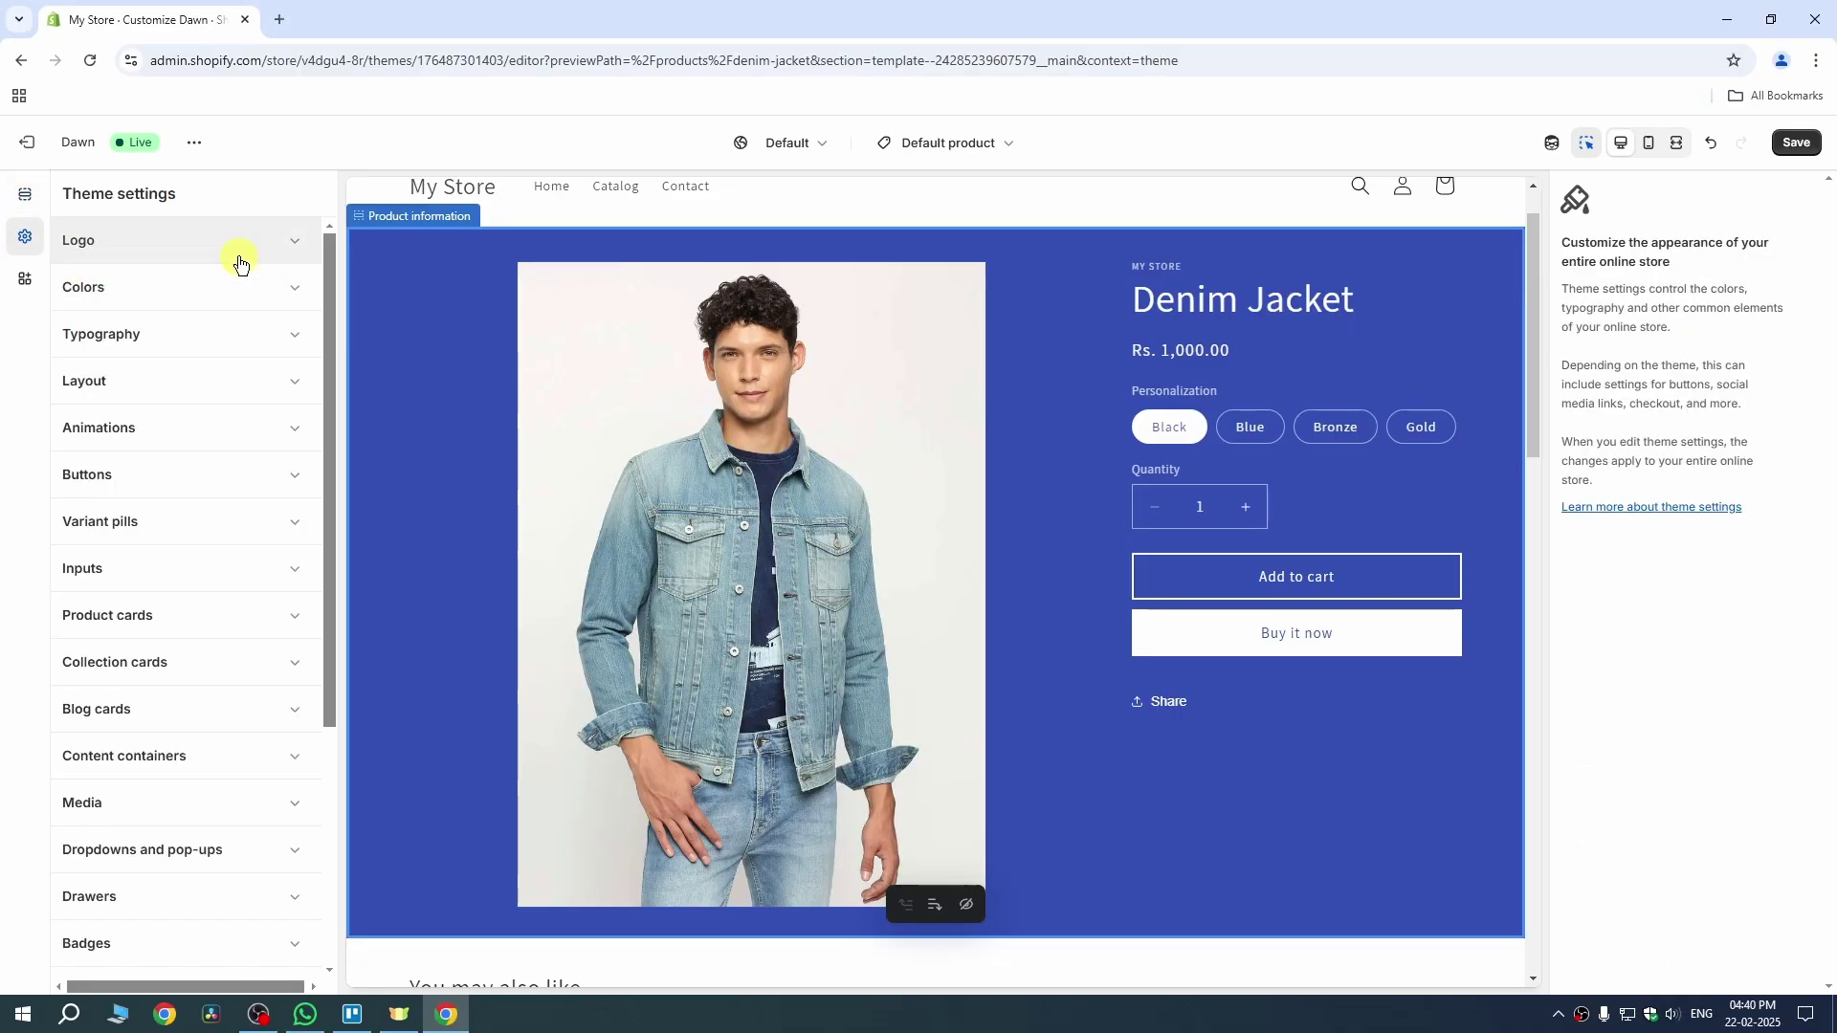
{"action": "left_click", "coordinate": [280, 248]}
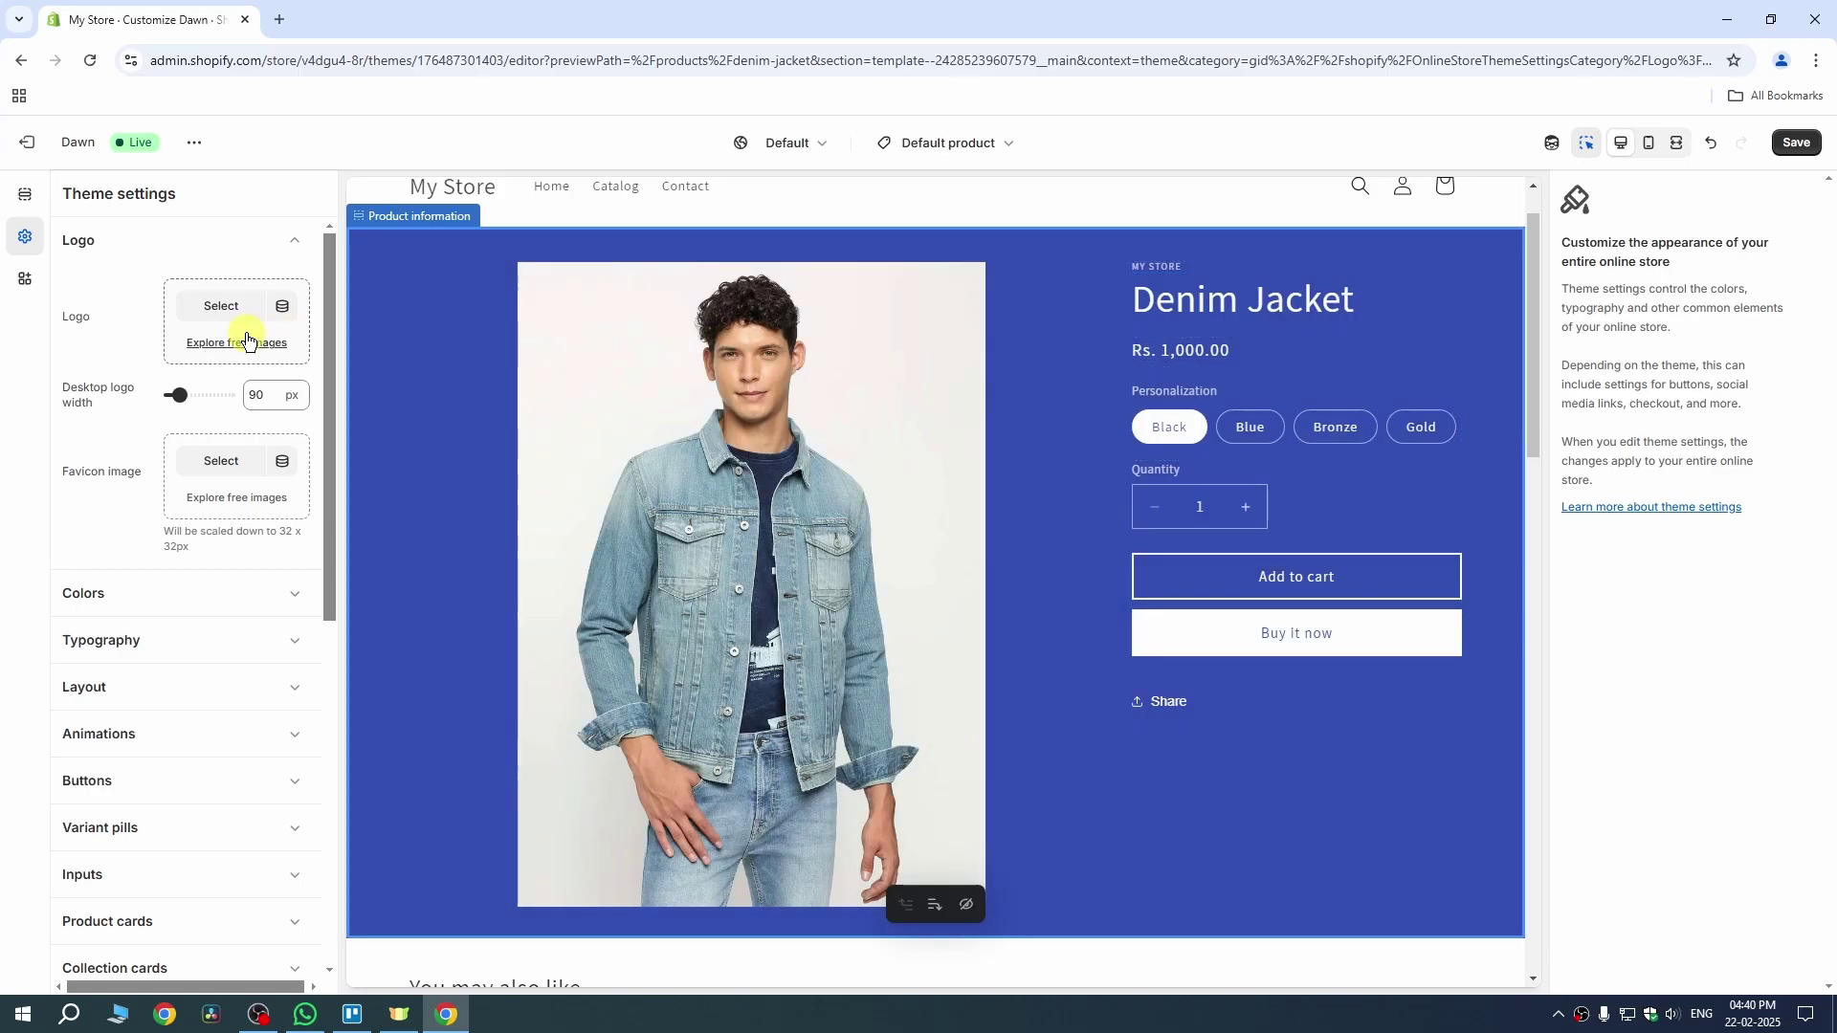
{"action": "left_click", "coordinate": [221, 306]}
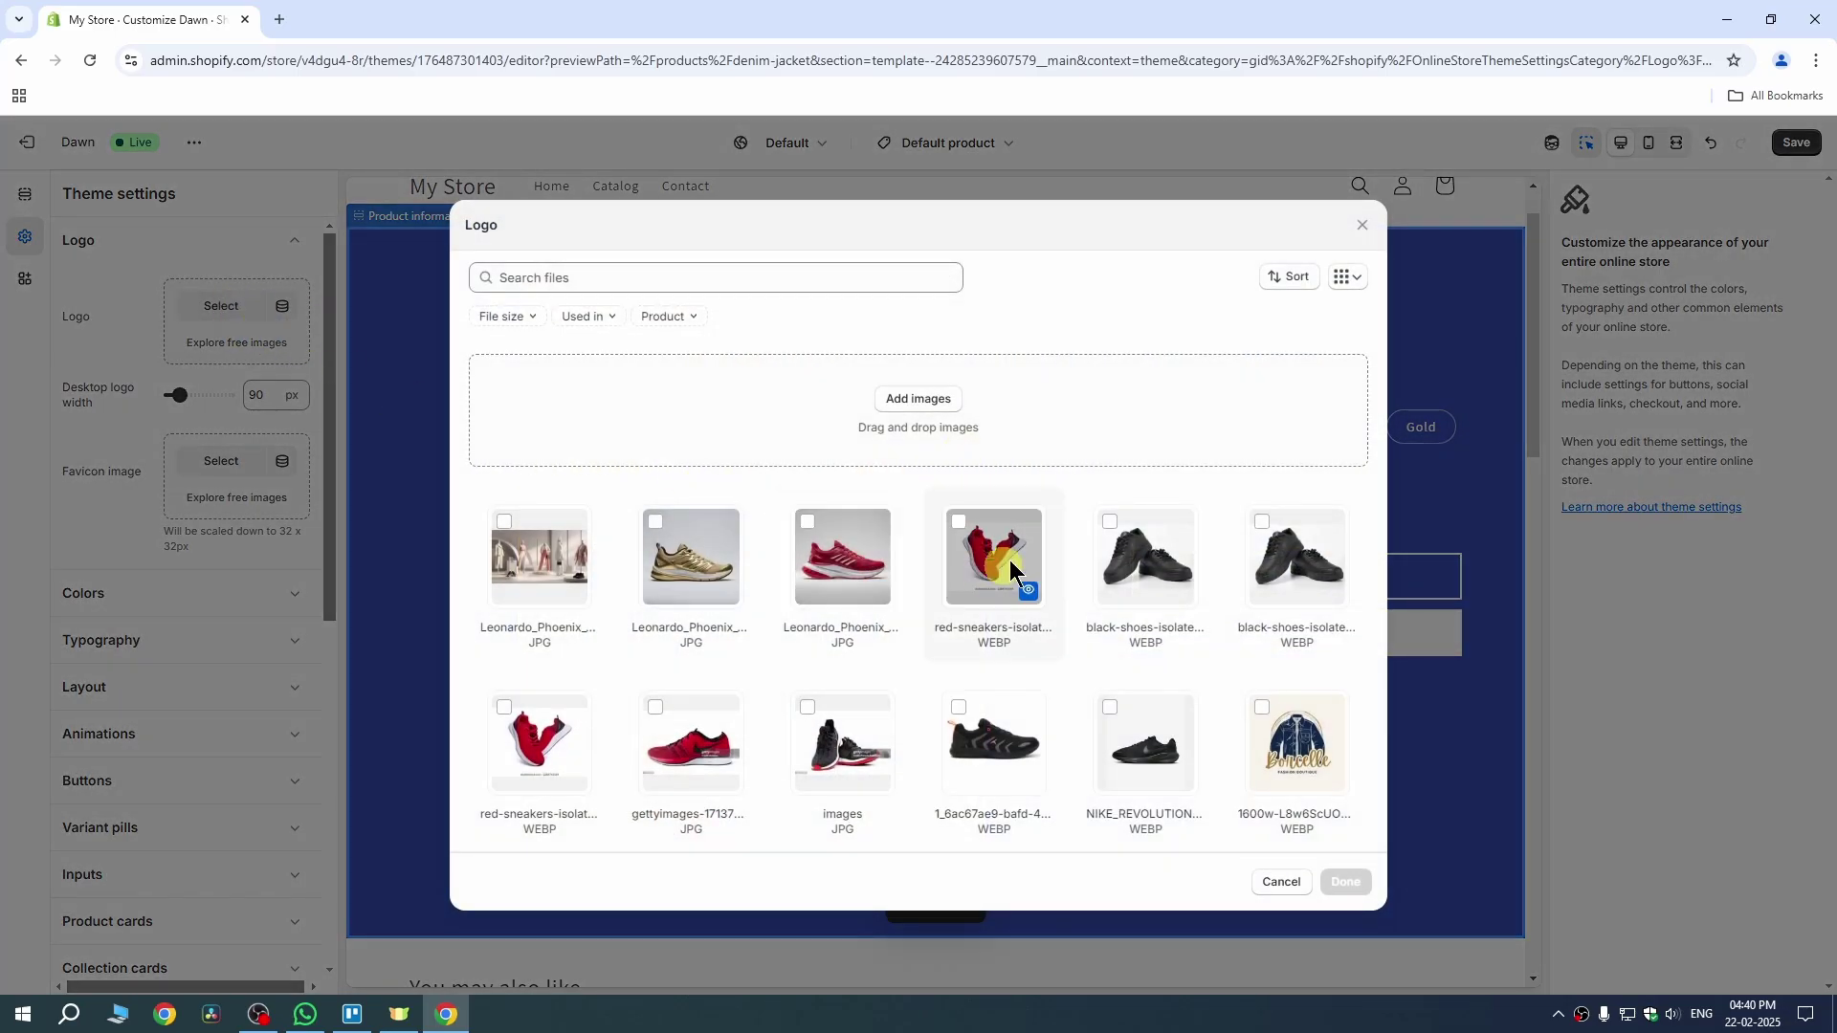
{"action": "left_click", "coordinate": [660, 524]}
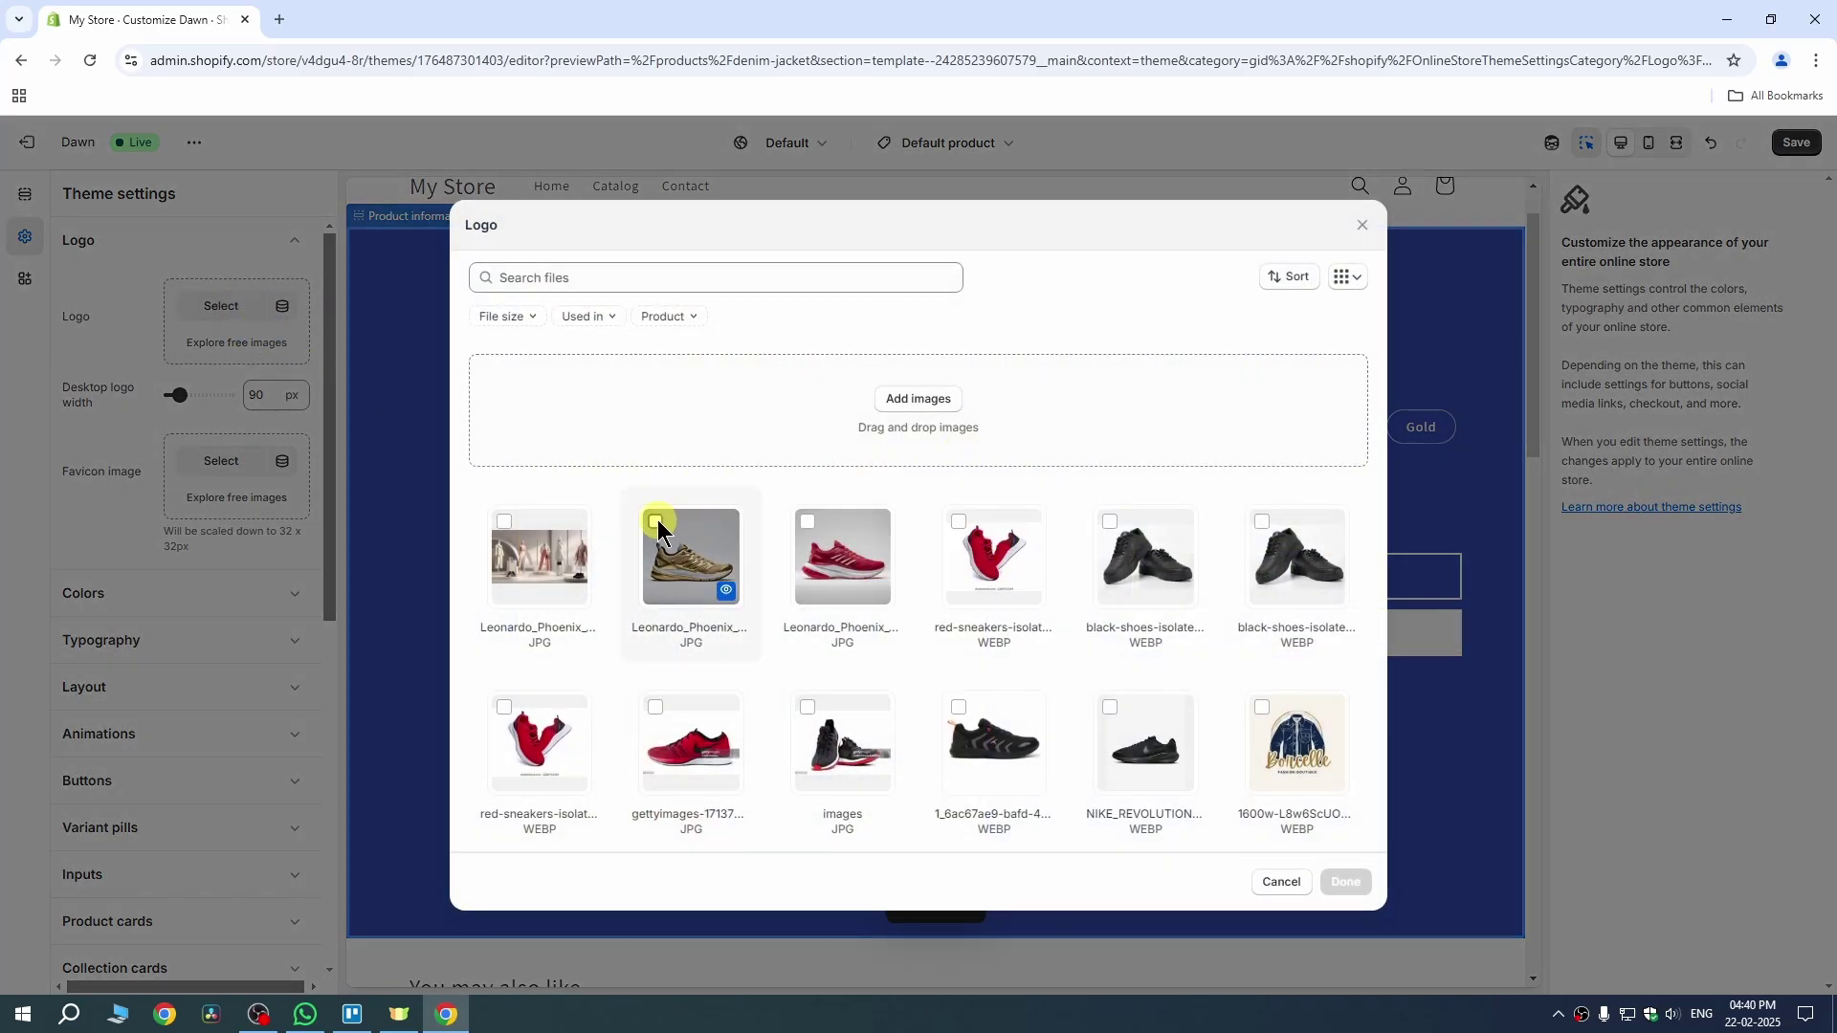
{"action": "left_click", "coordinate": [1345, 881]}
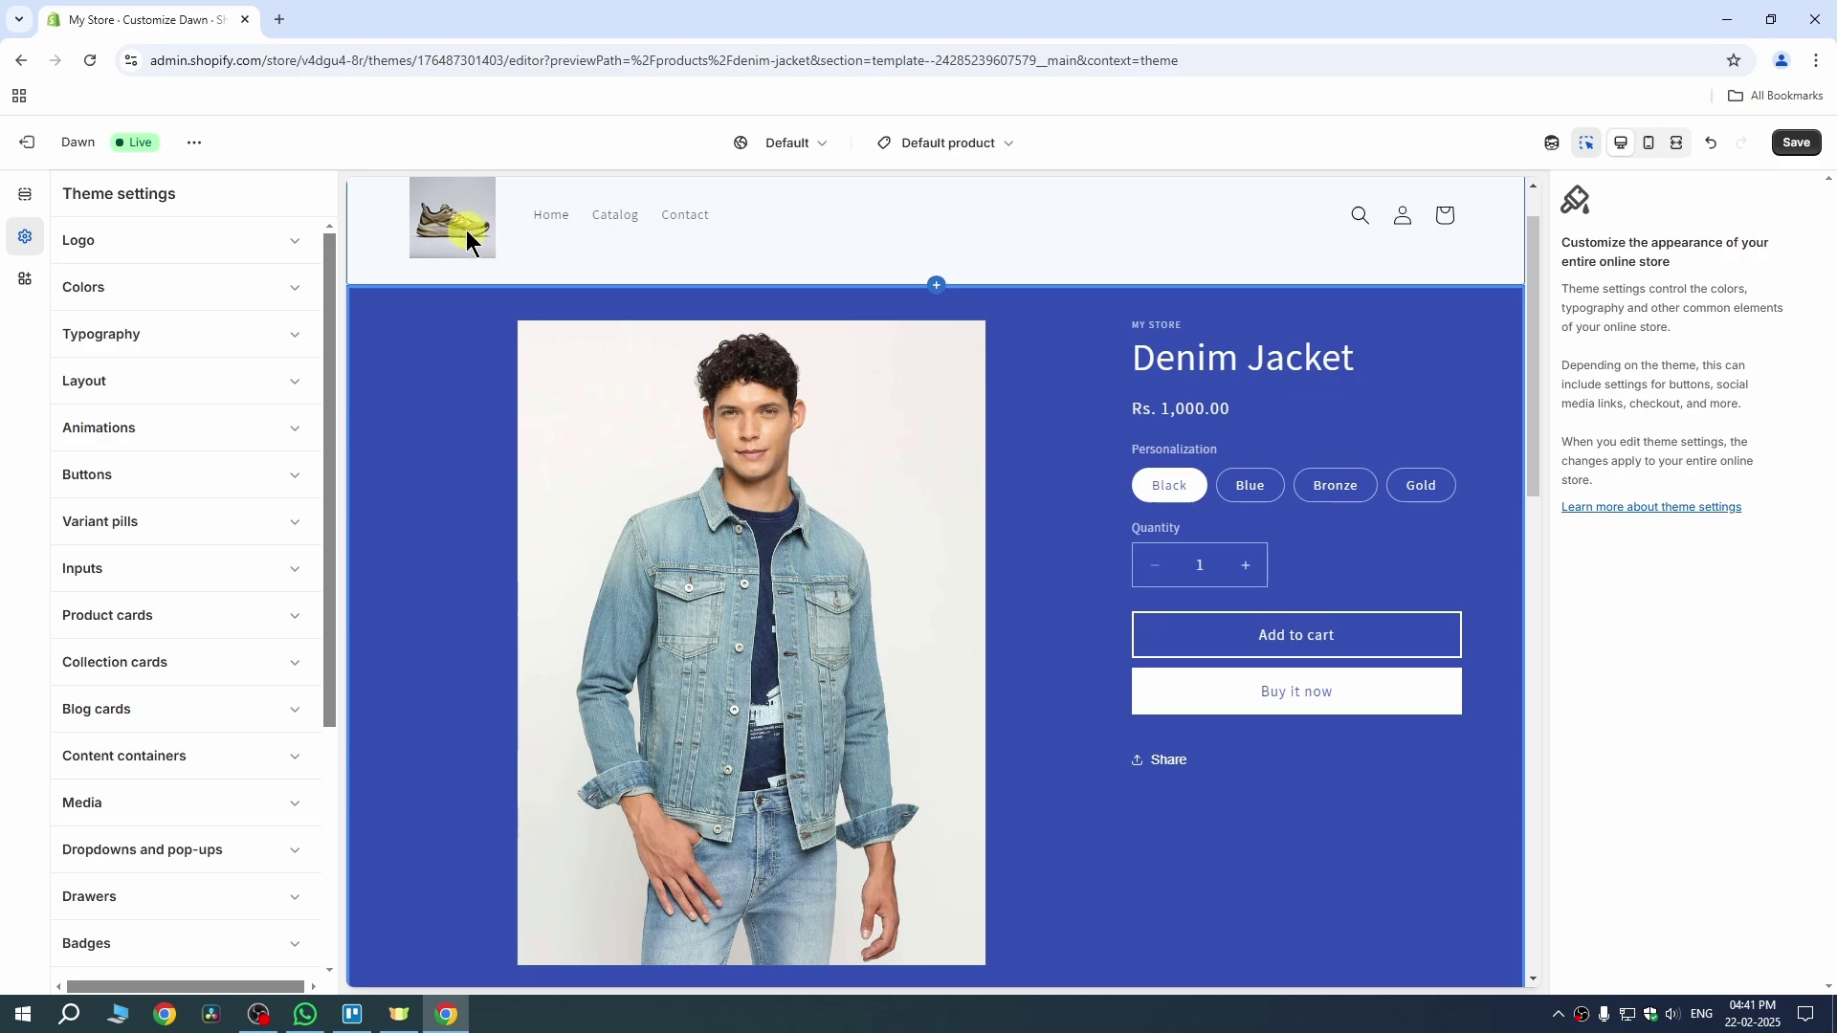
- Add a new color scheme to the theme and set its background color to #10FC28
{"action": "left_click", "coordinate": [279, 288]}
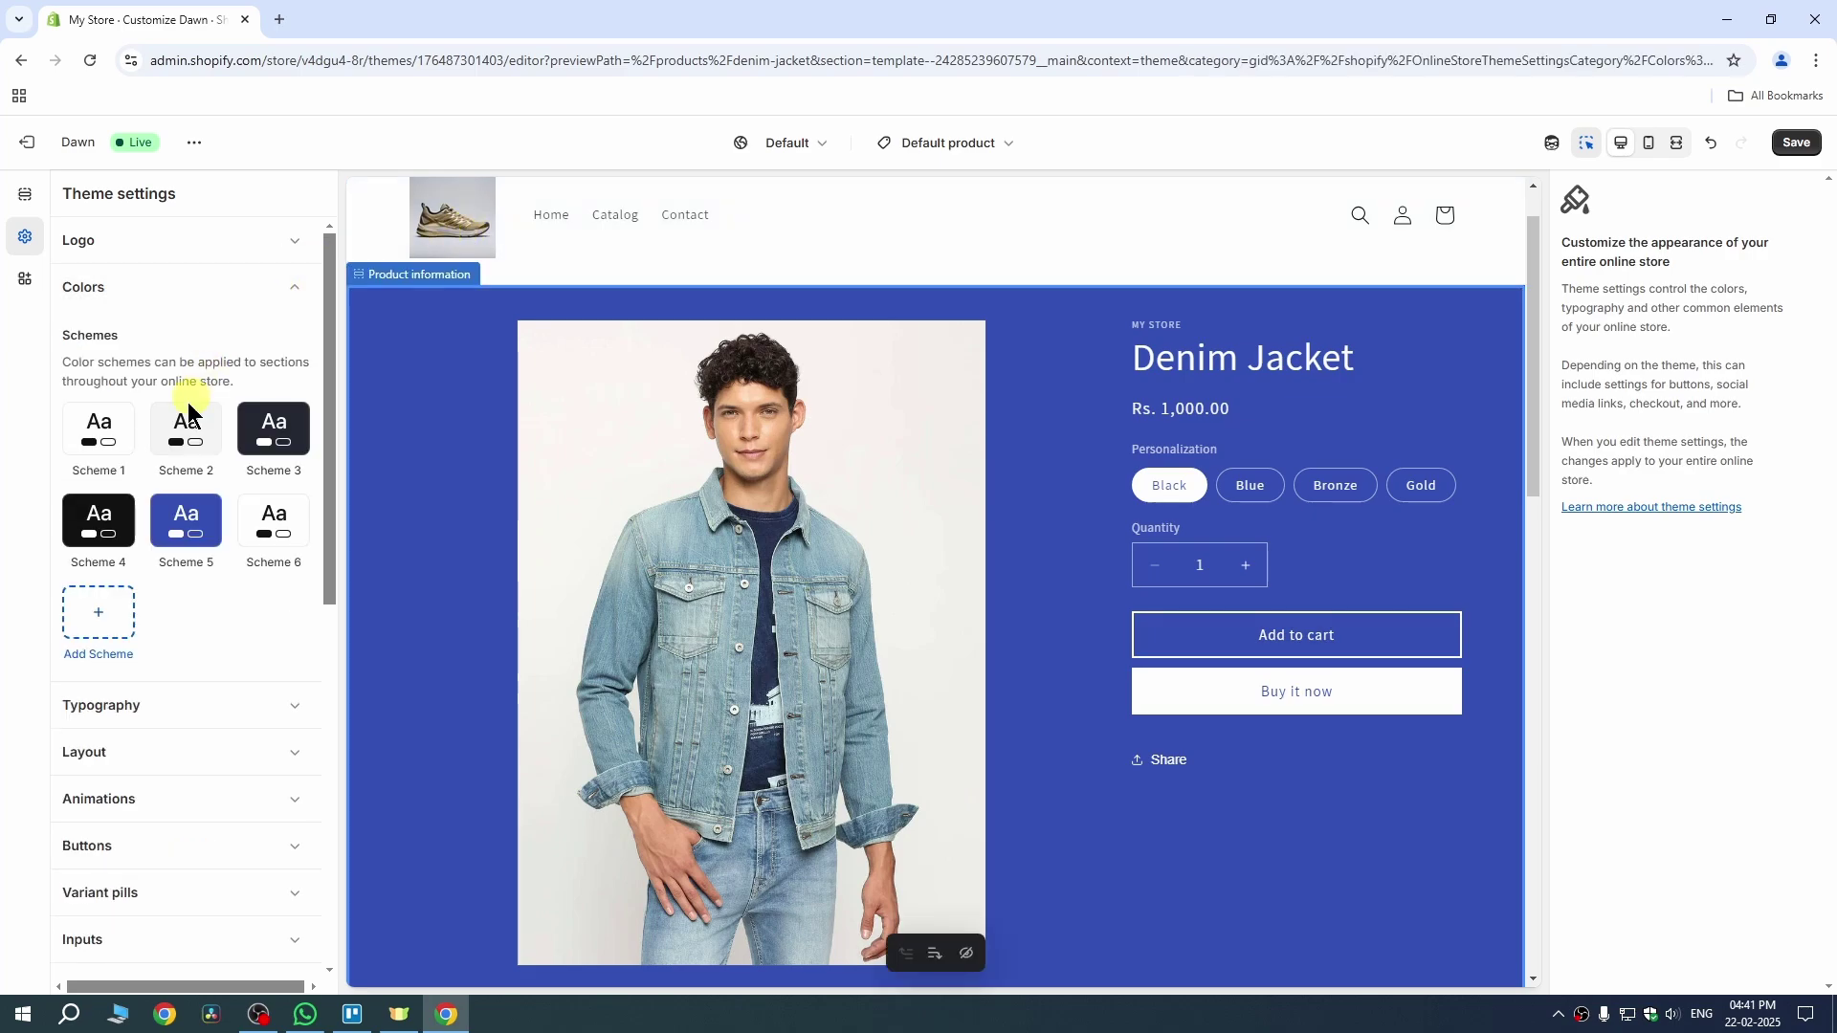
{"action": "left_click", "coordinate": [118, 626]}
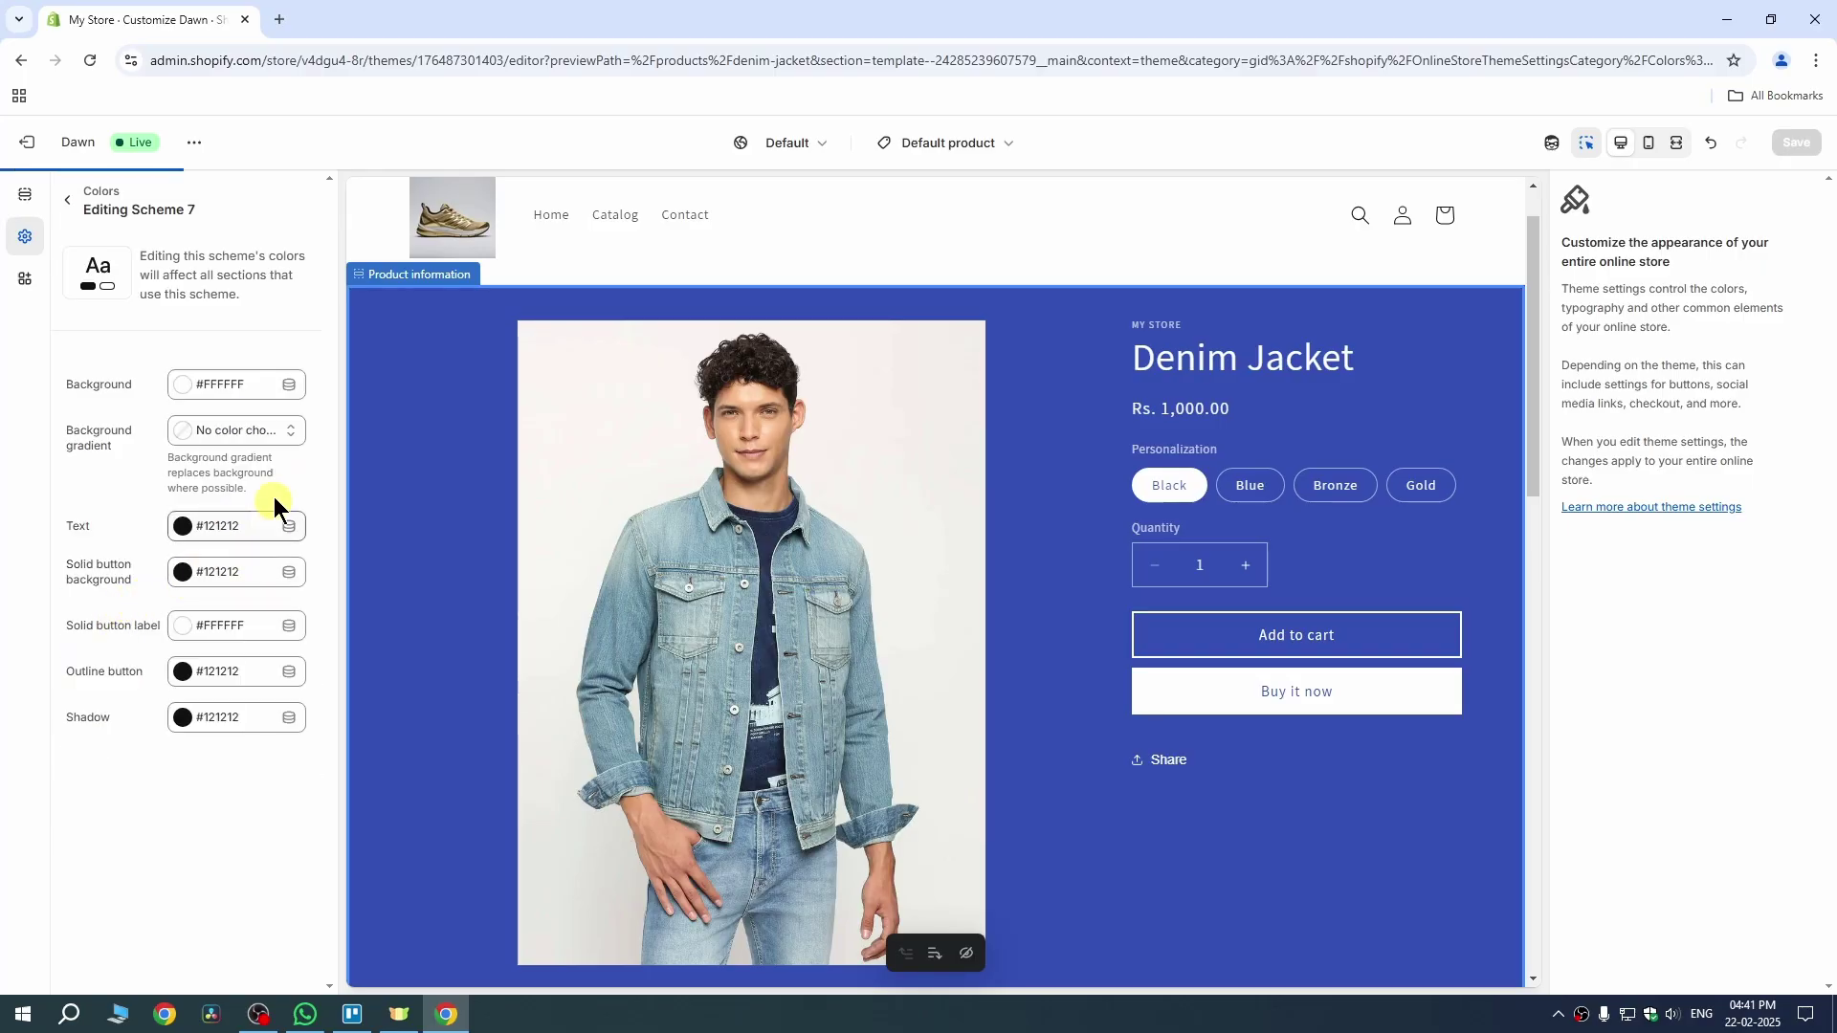
{"action": "left_click", "coordinate": [261, 385]}
{"action": "left_click", "coordinate": [319, 414]}
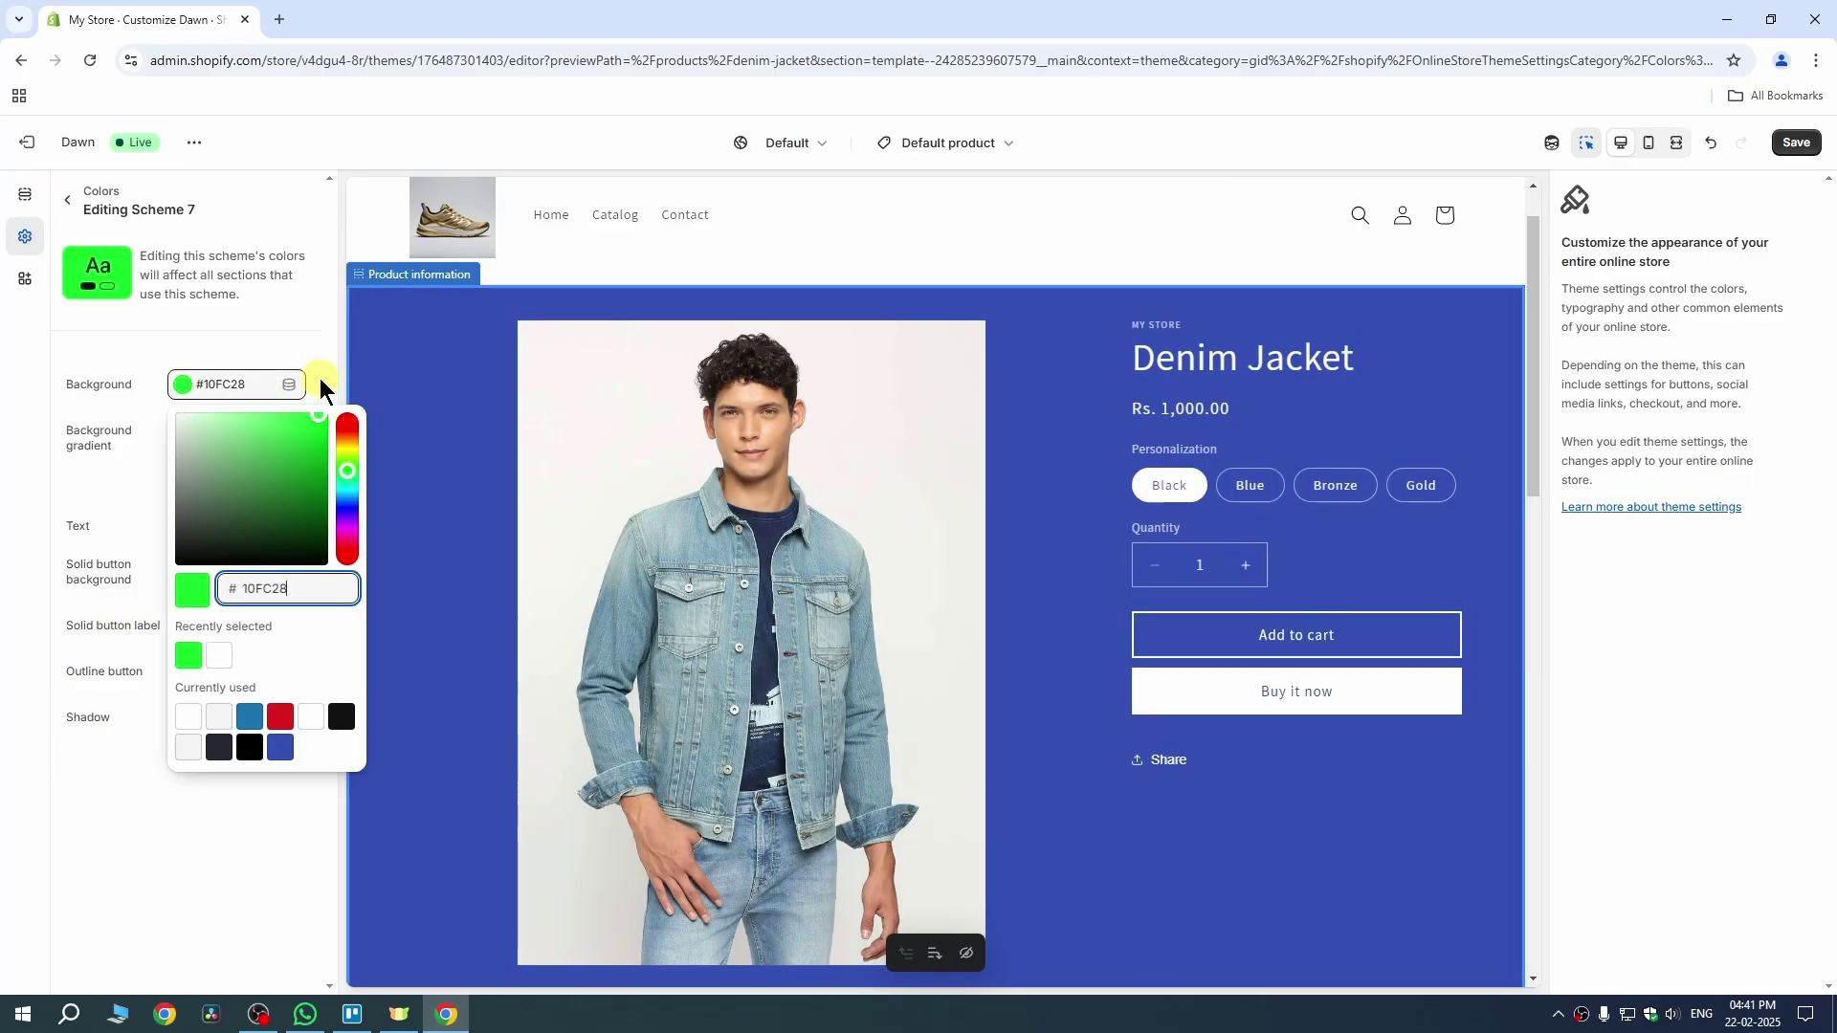
- Give the new color scheme a linear green-to-blue background gradient at 310° and leave the scheme editor
{"action": "left_click", "coordinate": [246, 432]}
{"action": "left_click", "coordinate": [246, 433]}
{"action": "left_click", "coordinate": [289, 307]}
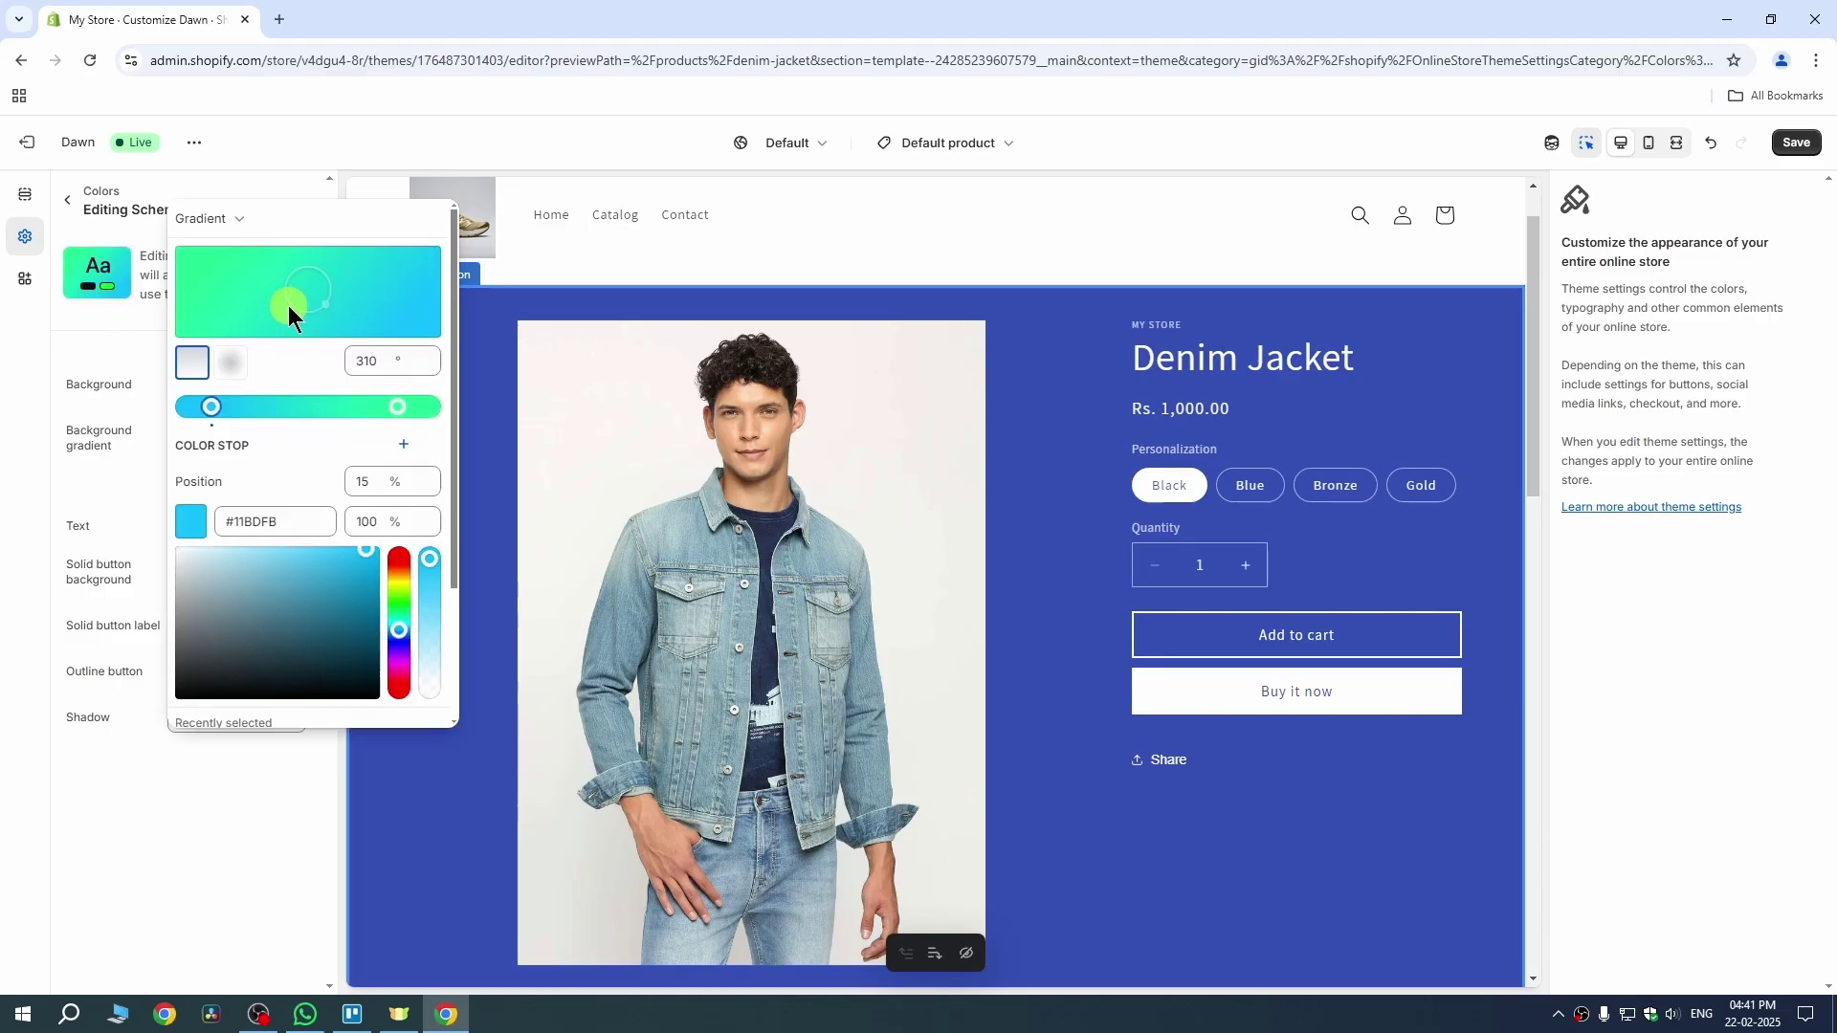
{"action": "left_click", "coordinate": [68, 202]}
{"action": "left_click", "coordinate": [68, 200]}
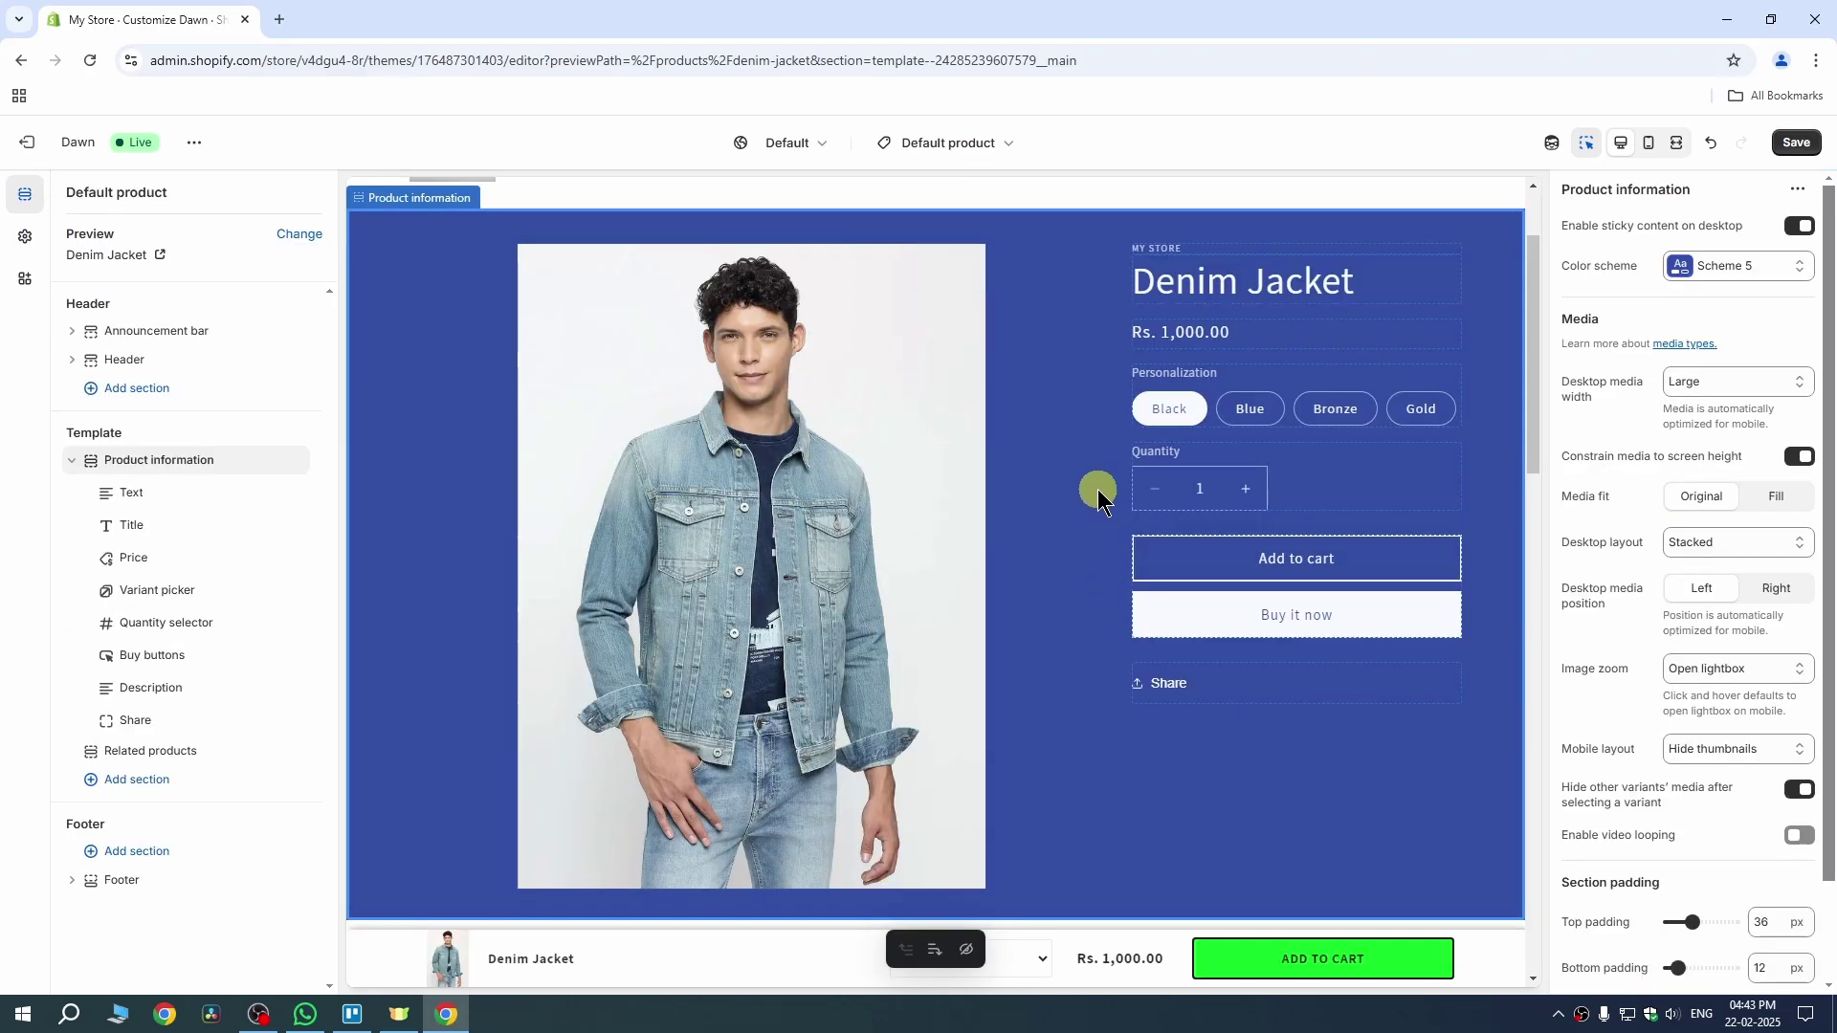
- Set the color scheme of the Denim Jacket page's Product information section to Scheme 7
{"action": "left_click", "coordinate": [1714, 273]}
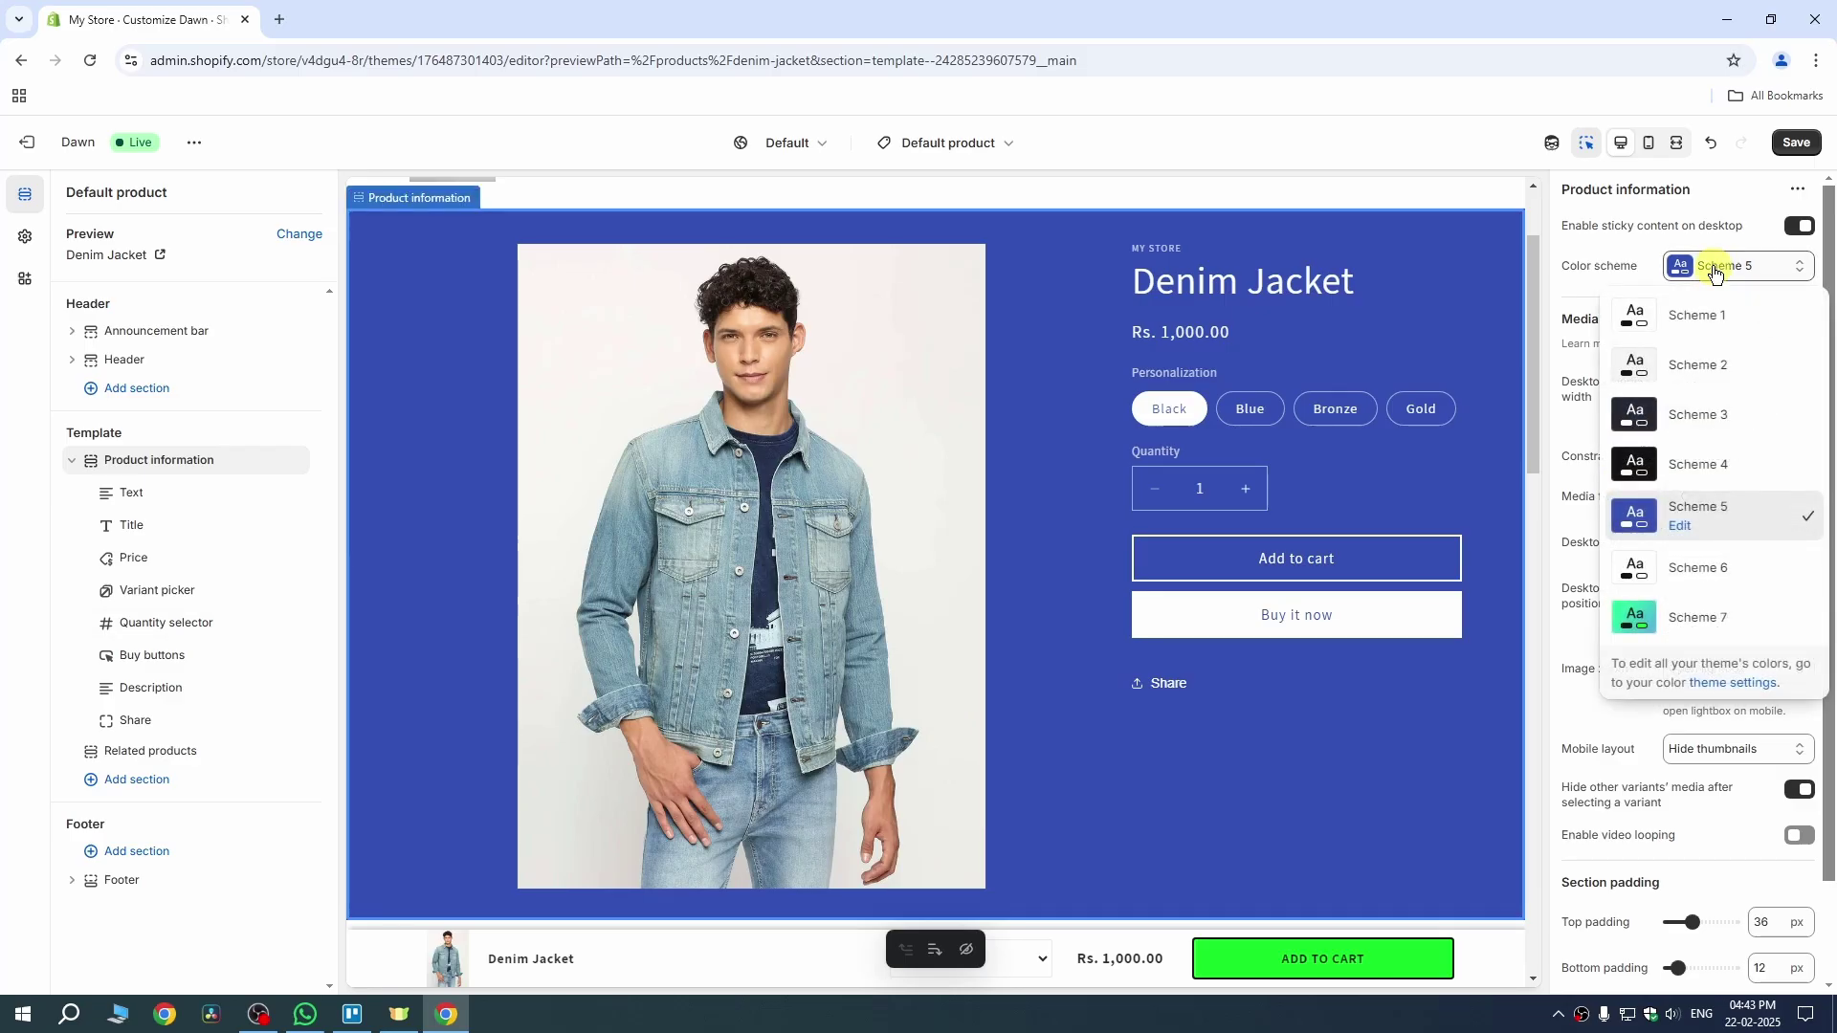
{"action": "left_click", "coordinate": [1713, 618]}
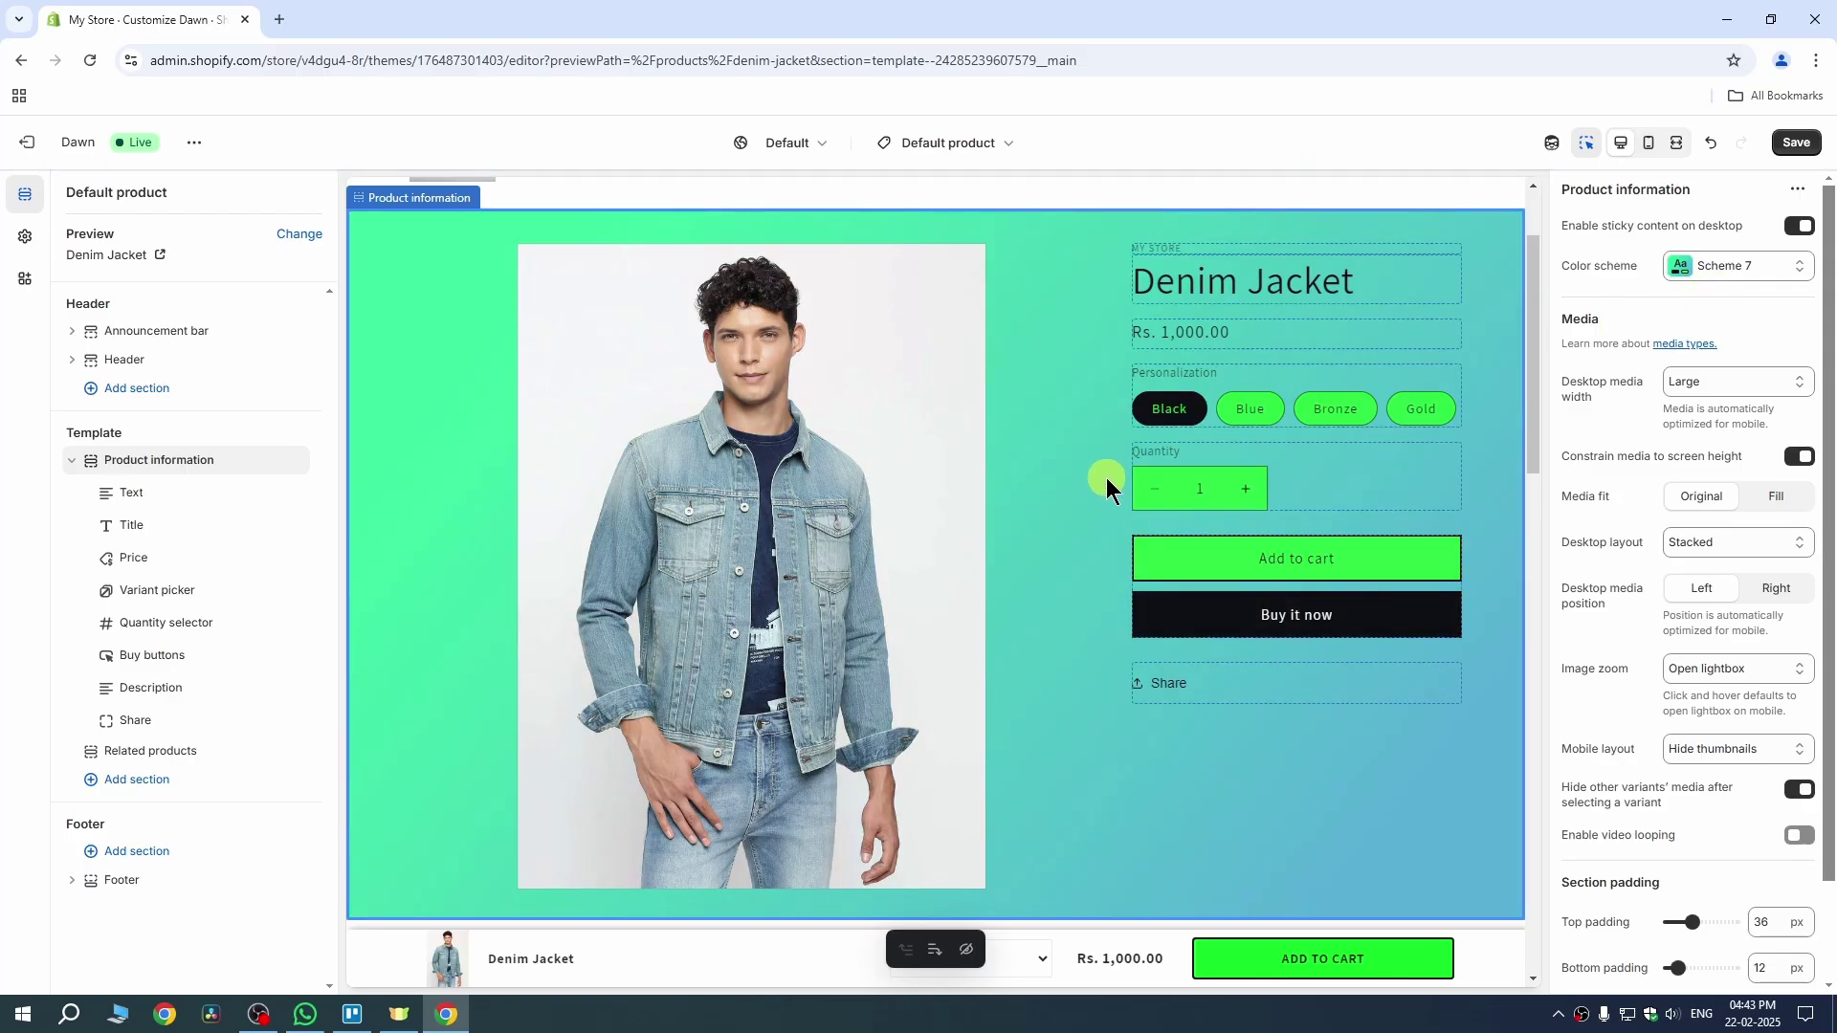
- Set the theme-wide animation hover effect for cards and buttons to 3D lift and save the theme
{"action": "left_click", "coordinate": [24, 236]}
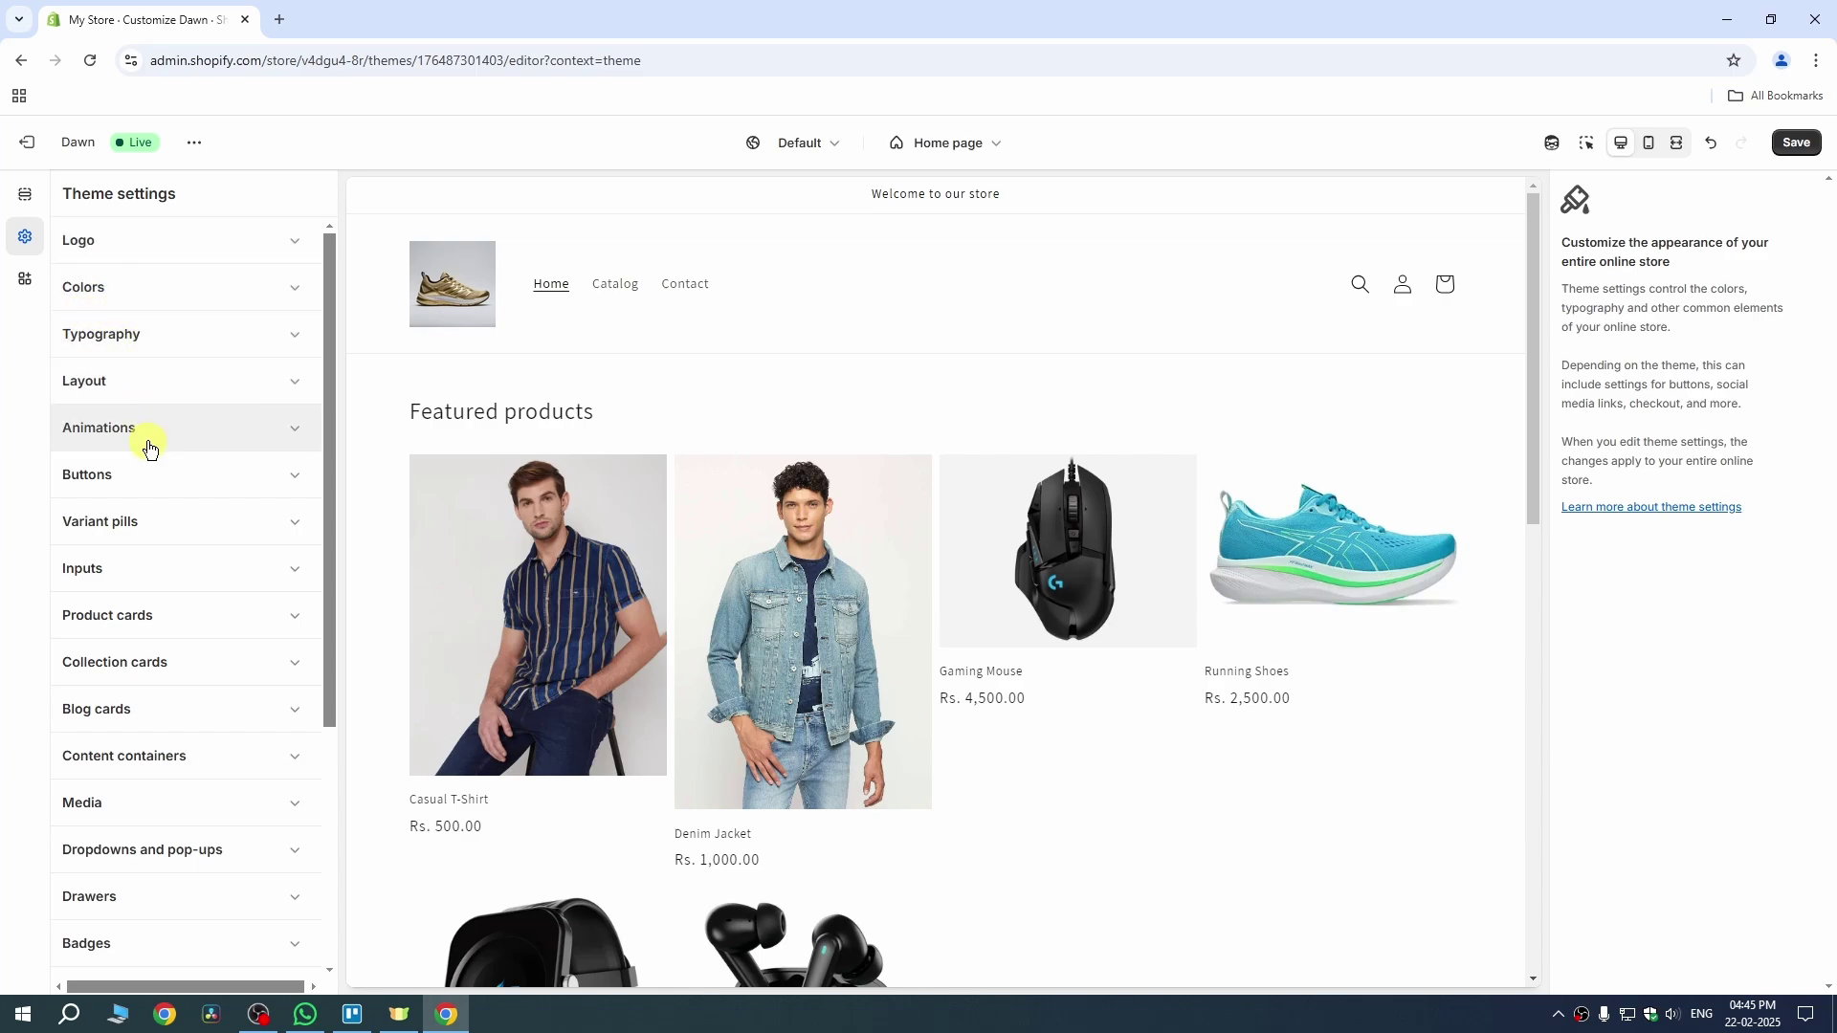
{"action": "scroll", "coordinate": [196, 431], "scroll_direction": "down", "scroll_amount": 4}
{"action": "scroll", "coordinate": [204, 442], "scroll_direction": "up", "scroll_amount": 4}
{"action": "left_click", "coordinate": [203, 436]}
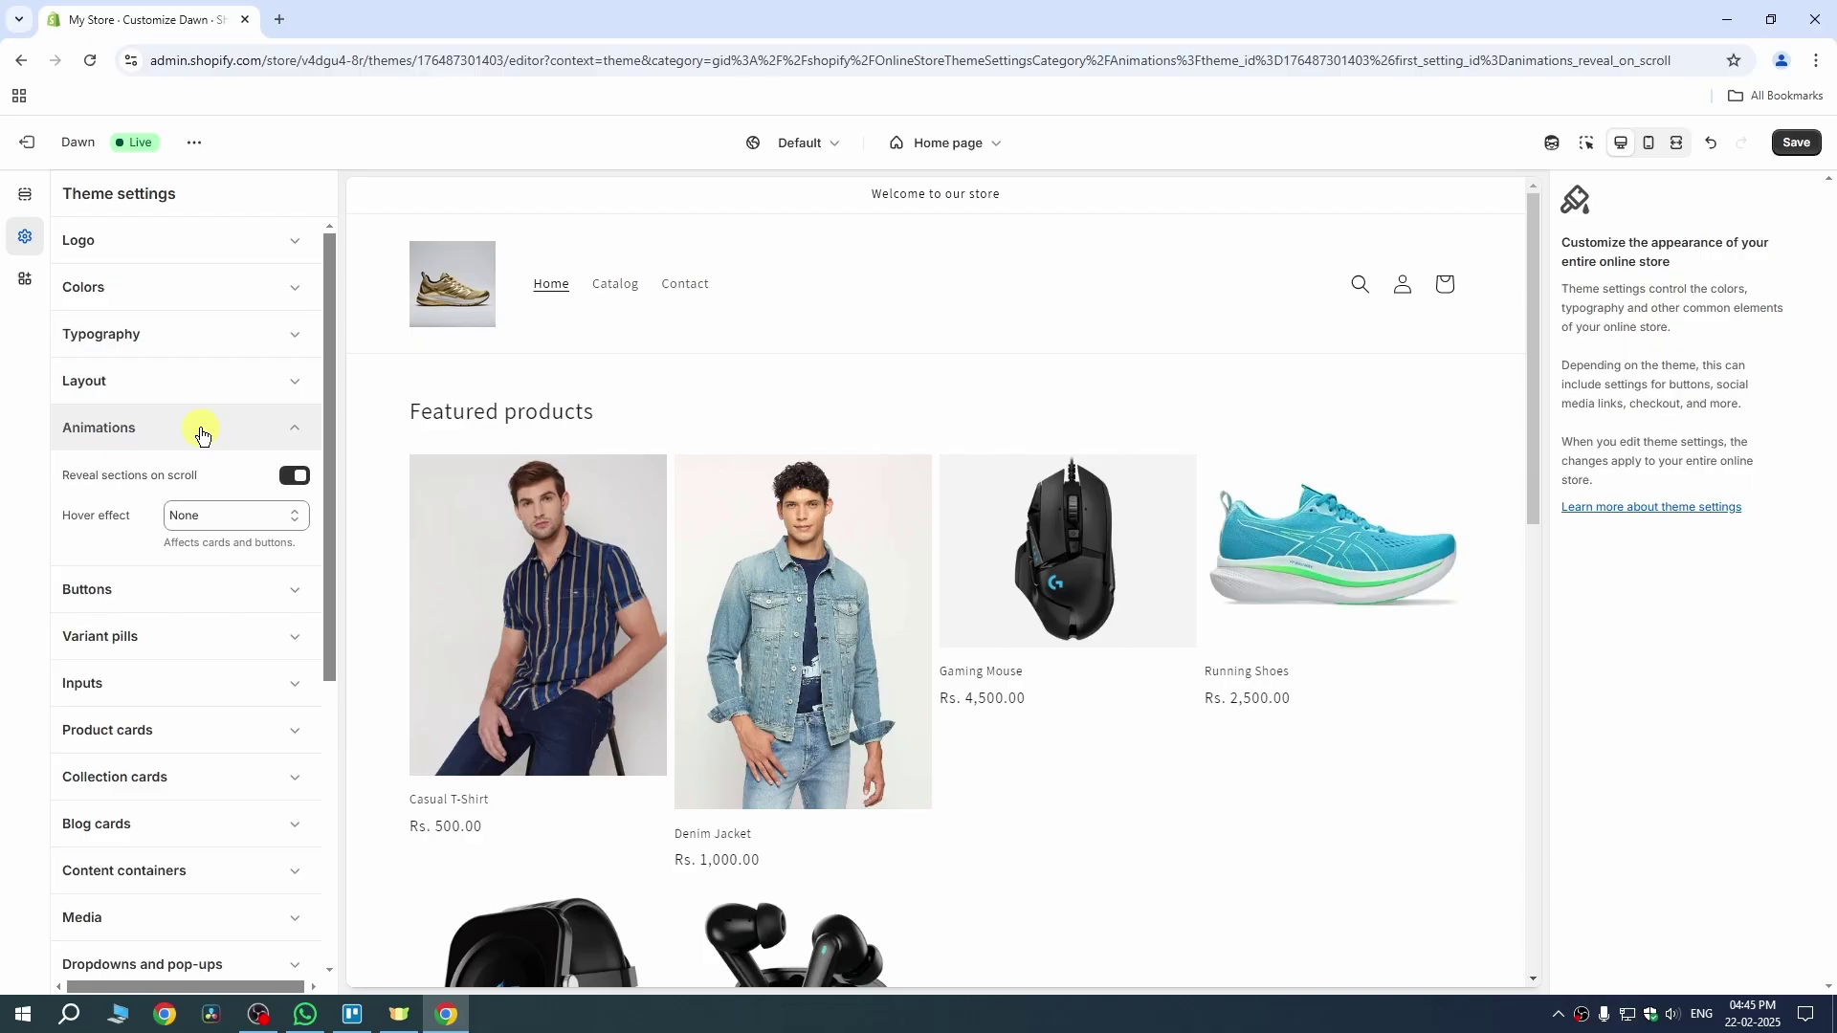
{"action": "scroll", "coordinate": [136, 427], "scroll_direction": "down", "scroll_amount": 2}
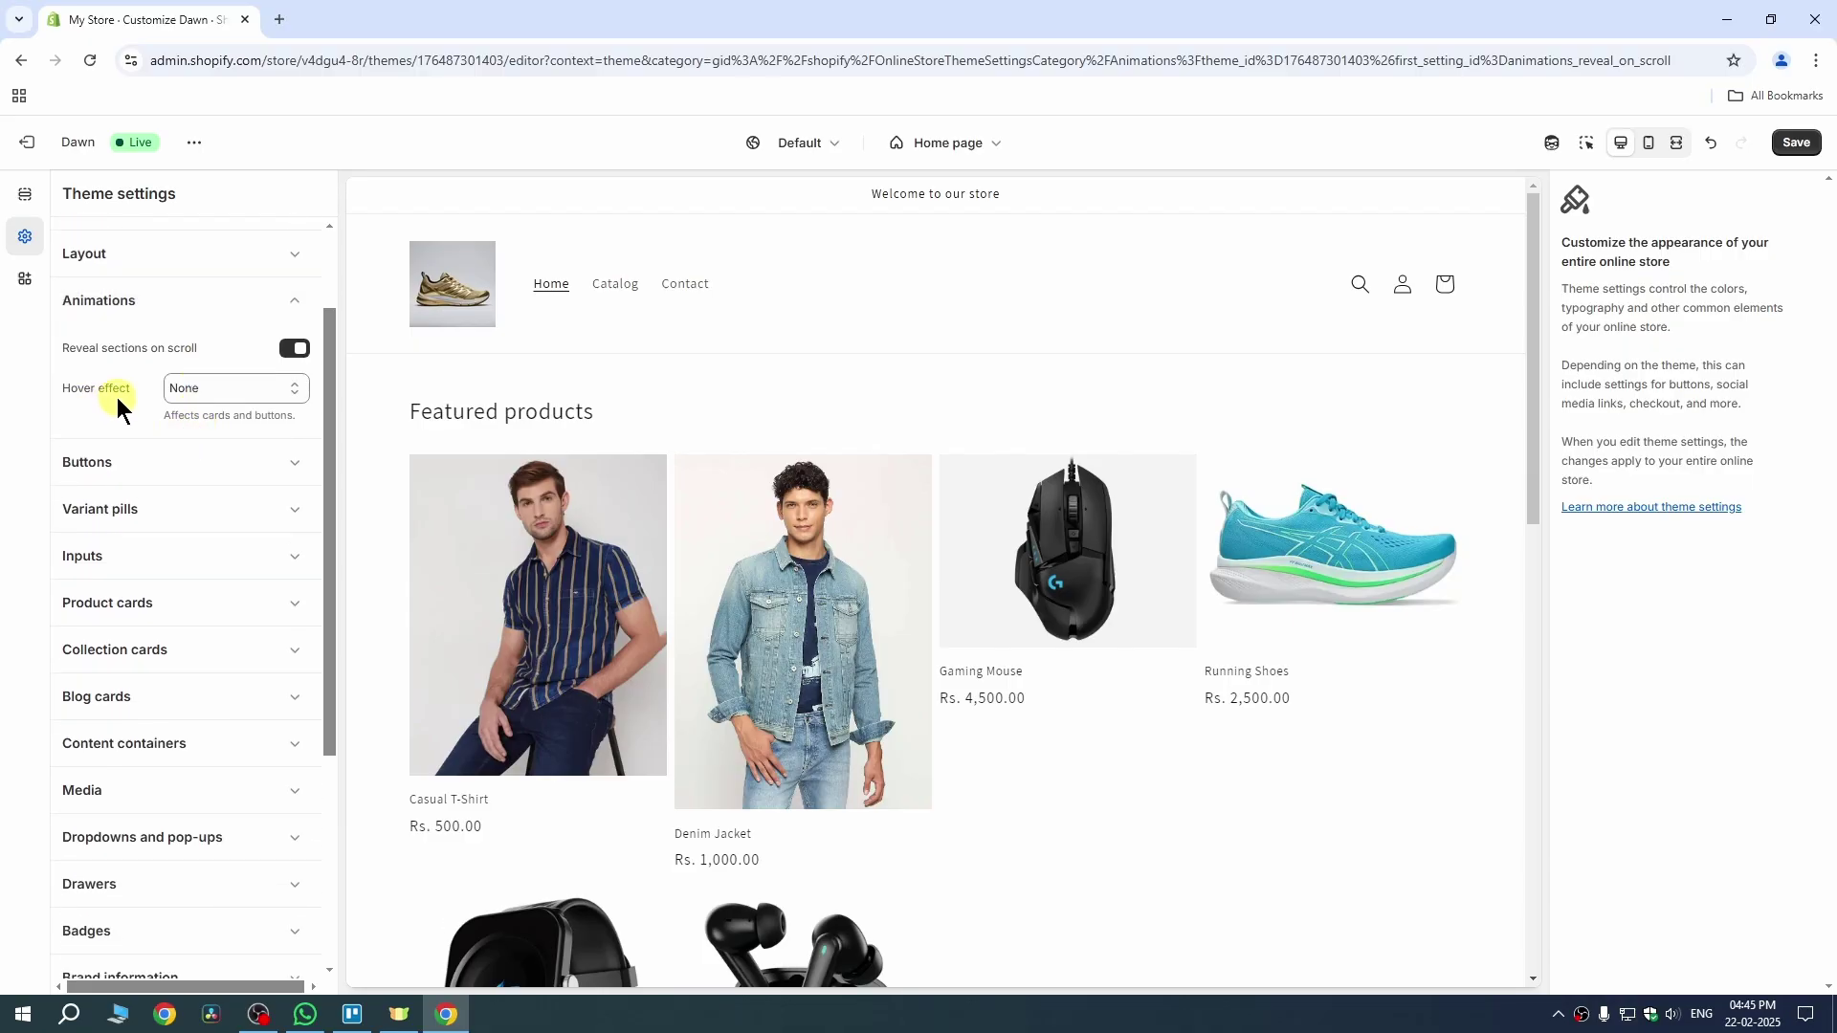
{"action": "left_click", "coordinate": [220, 394]}
{"action": "left_click", "coordinate": [215, 458]}
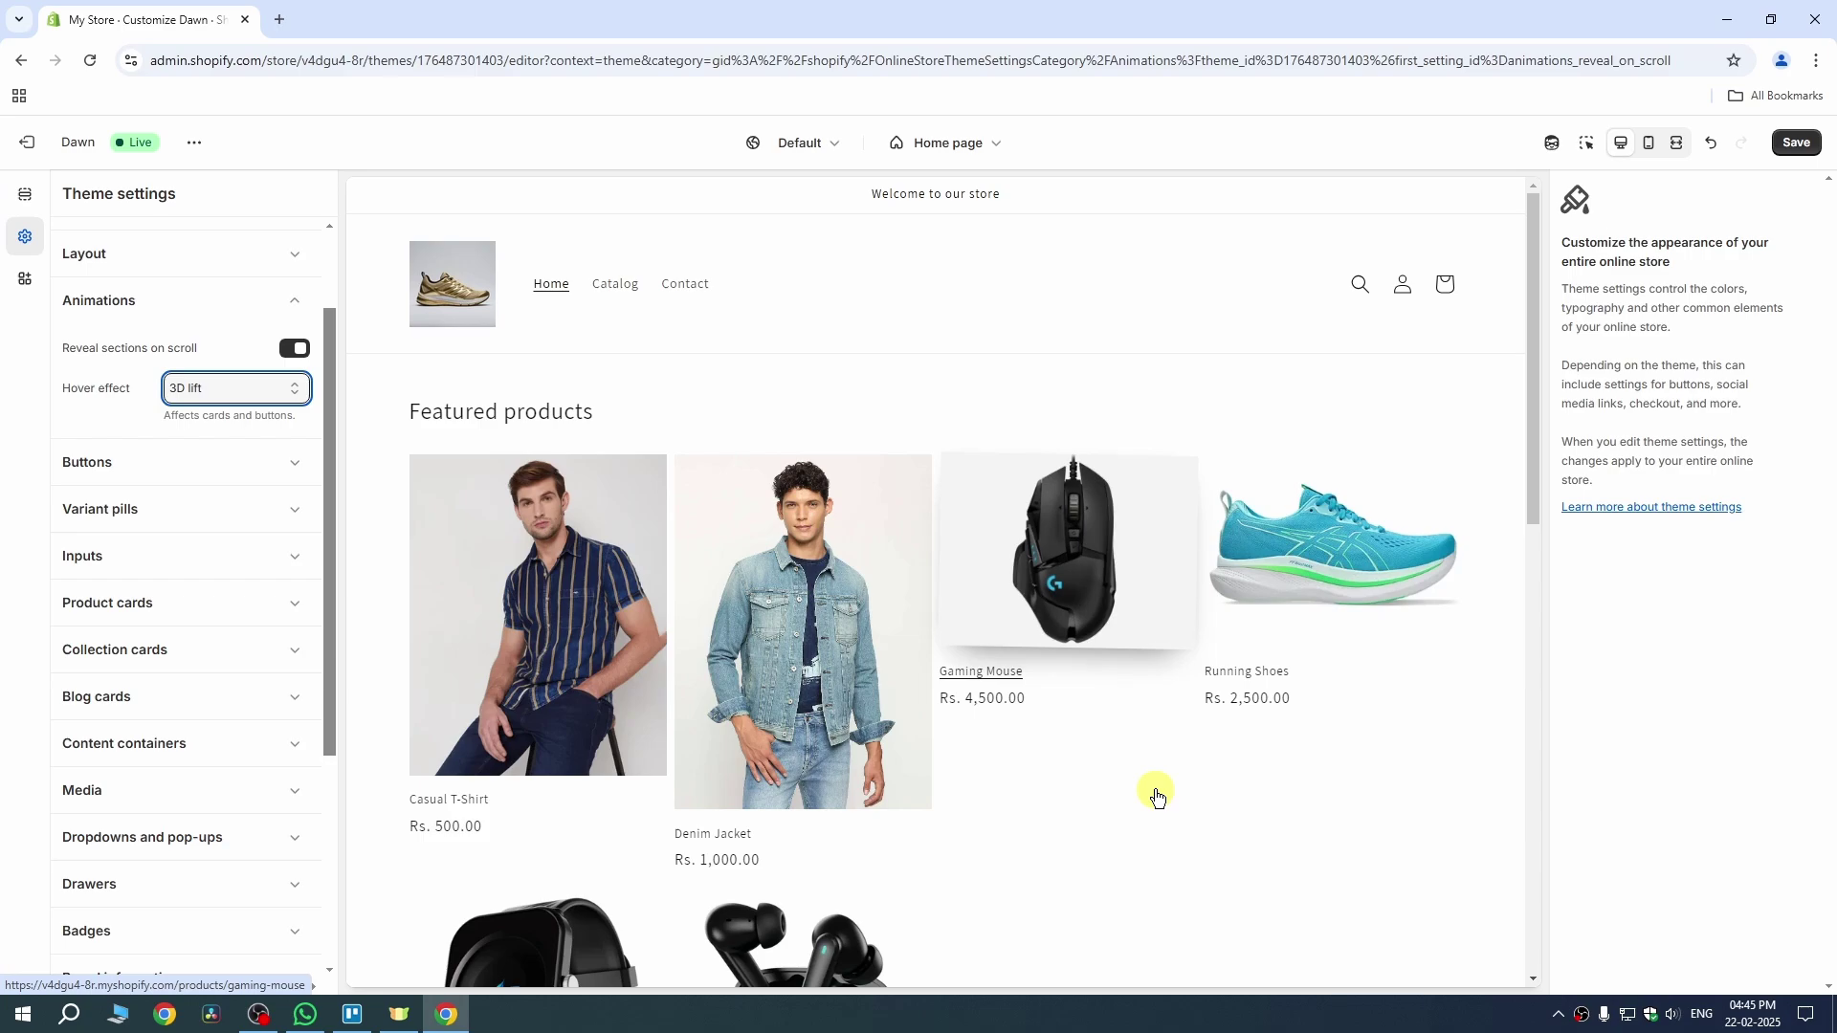
{"action": "left_click", "coordinate": [1794, 142]}
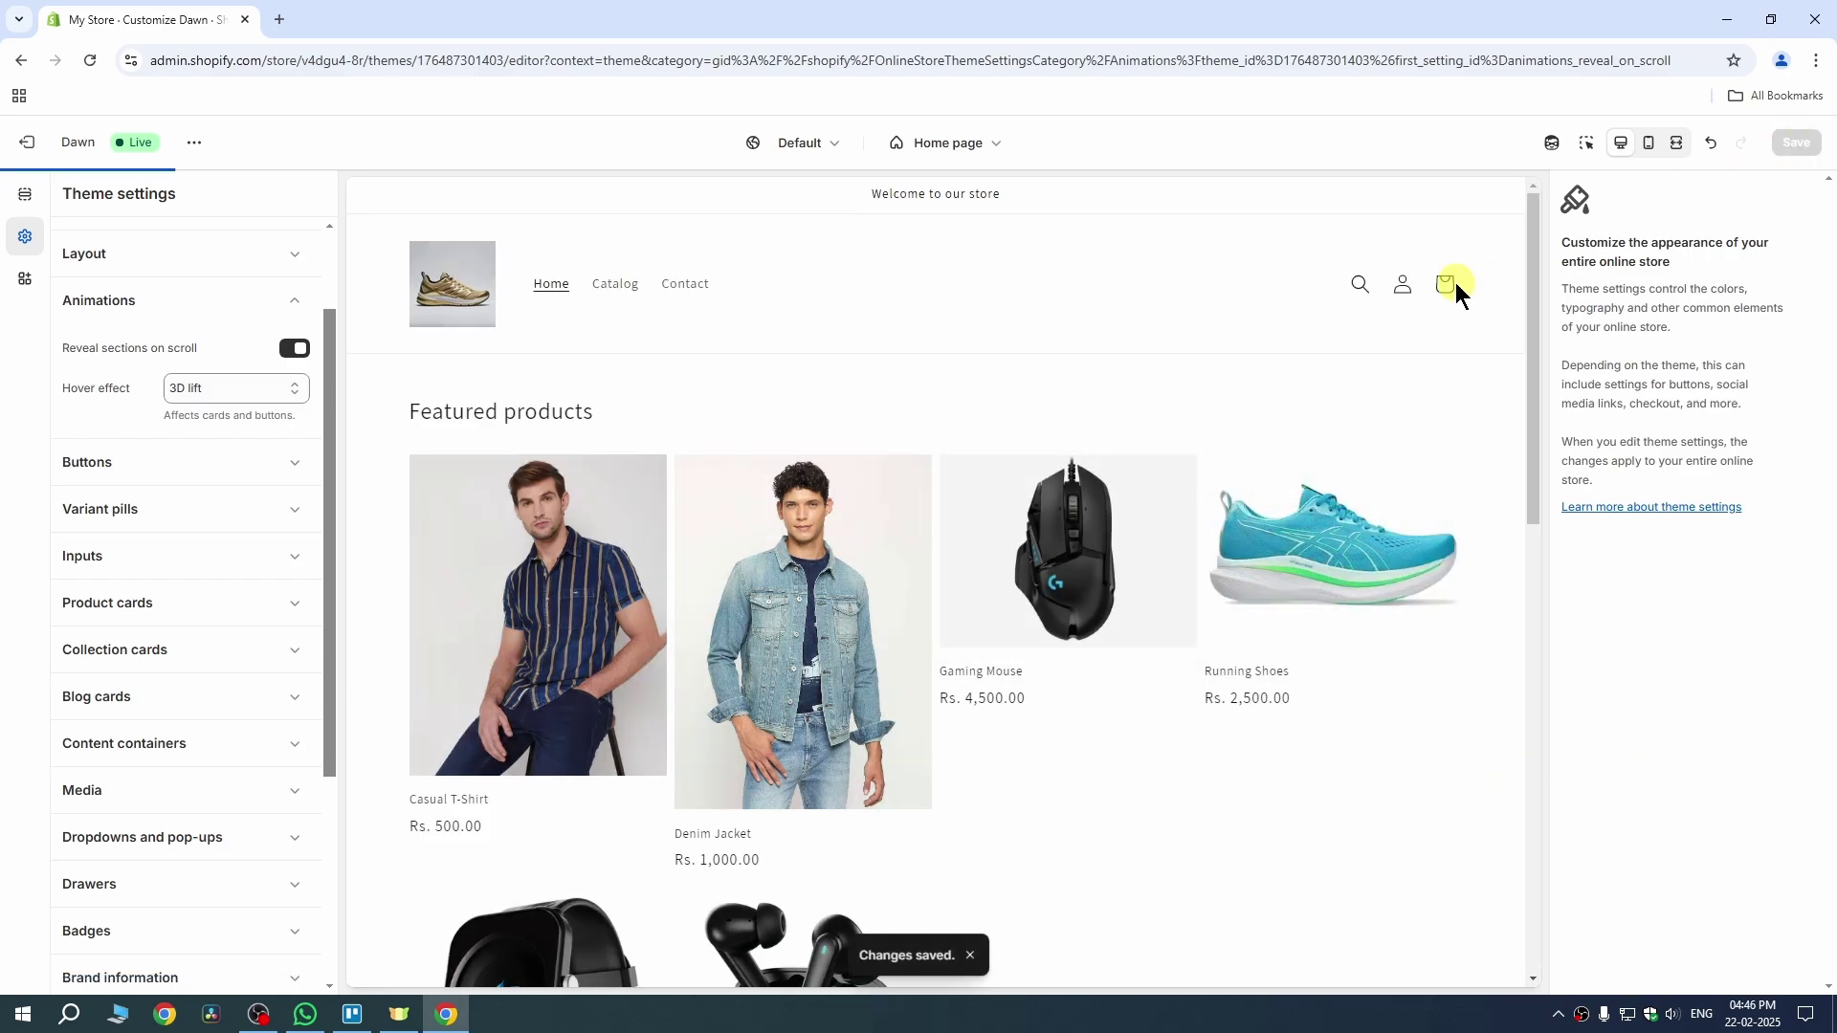